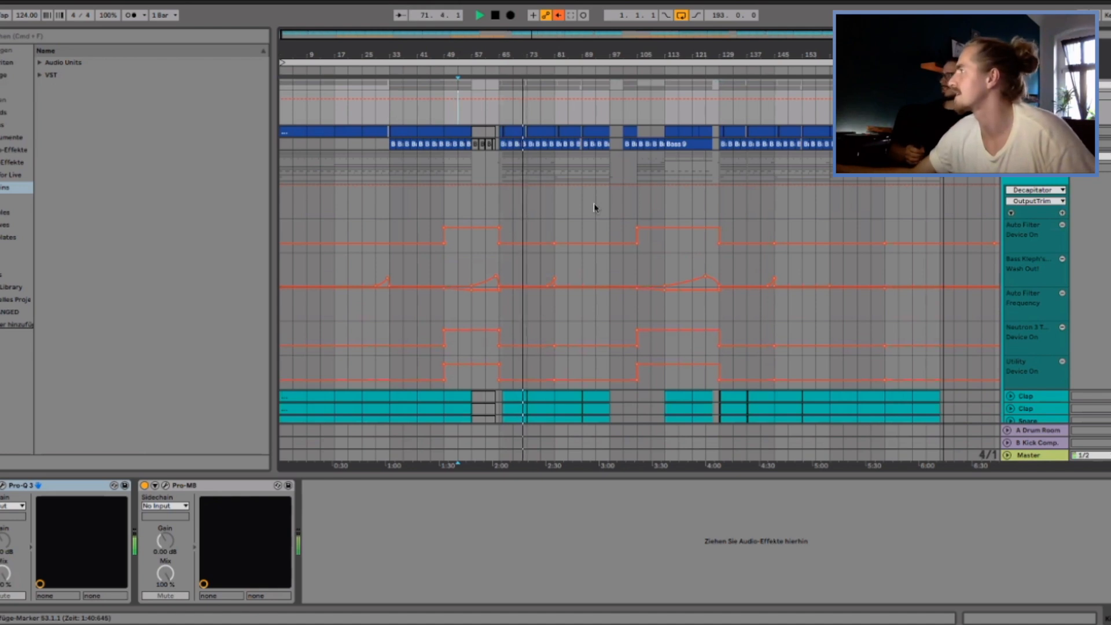
# Zoom the arrangement in on the drop around bar 65, select the Kick track to show its devices, and stop the playback.
pyautogui.scroll(-4, 599, 203)
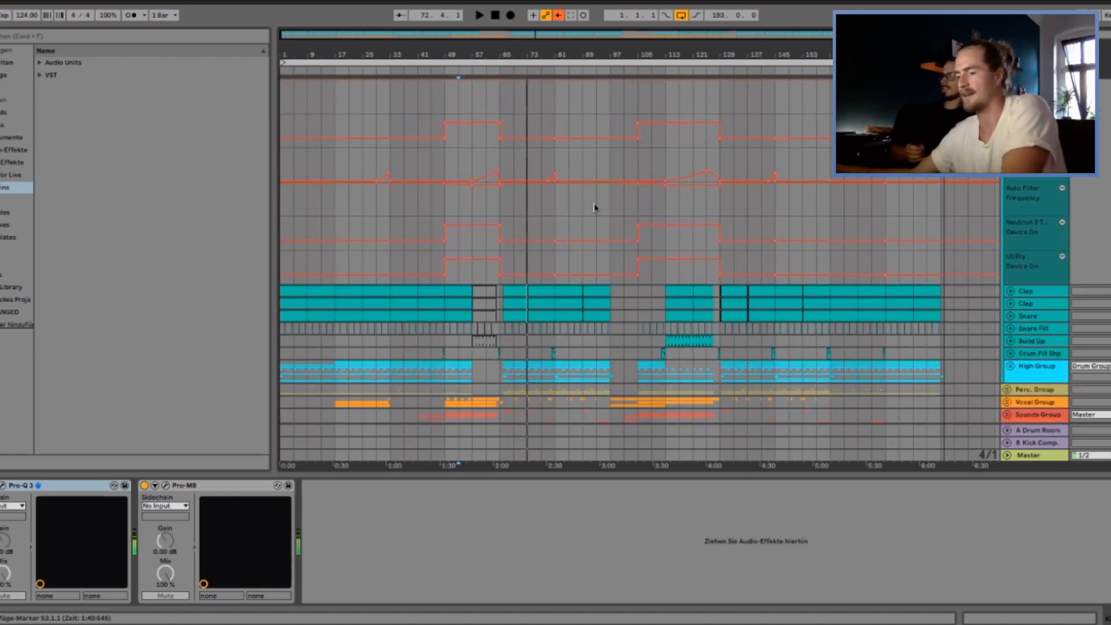
pyautogui.scroll(4, 595, 207)
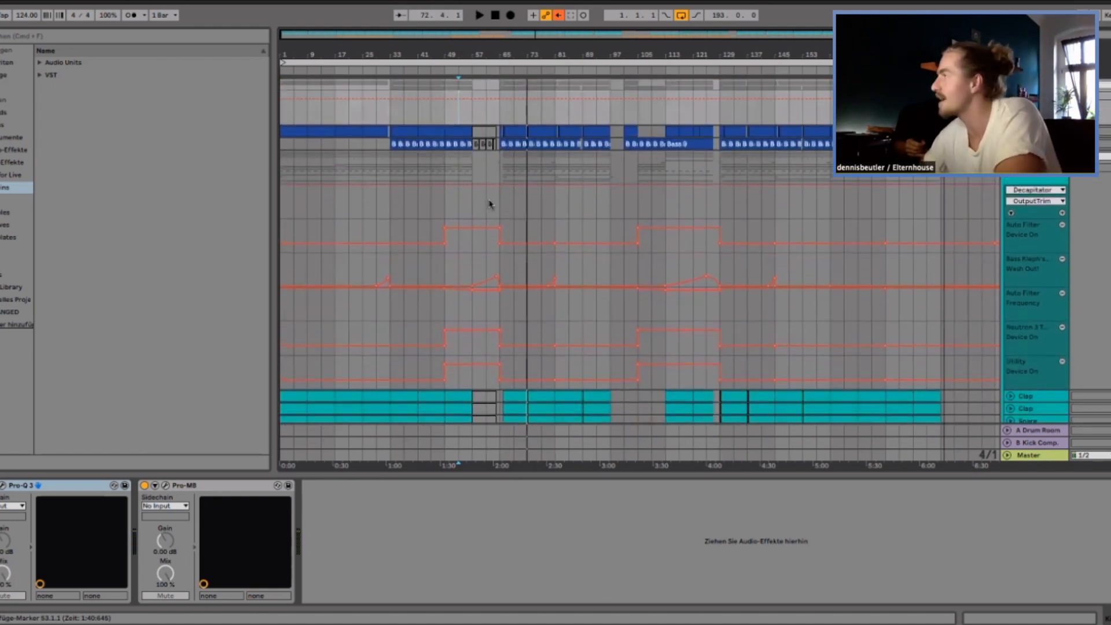
pyautogui.scroll(5, 489, 205)
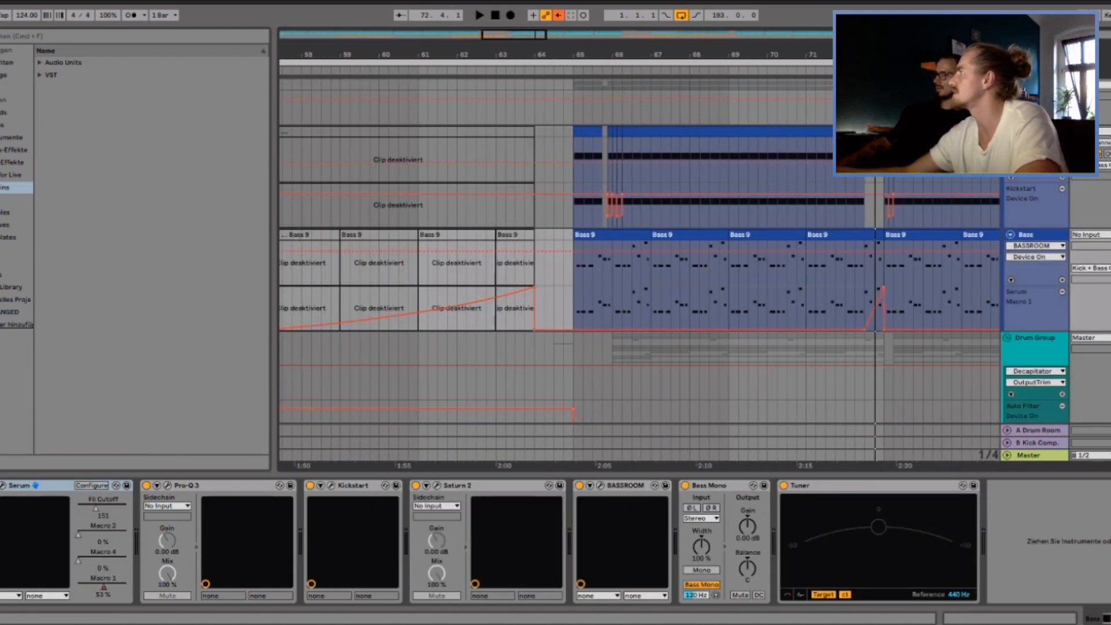
pyautogui.click(1033, 132)
pyautogui.scroll(-3, 639, 260)
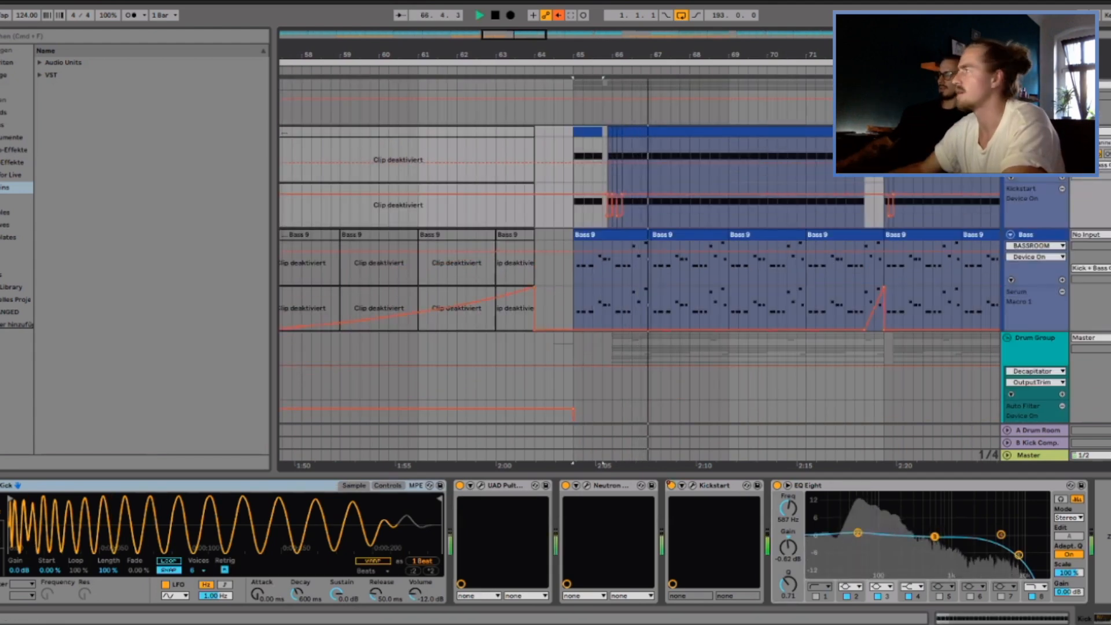
pyautogui.press('space')
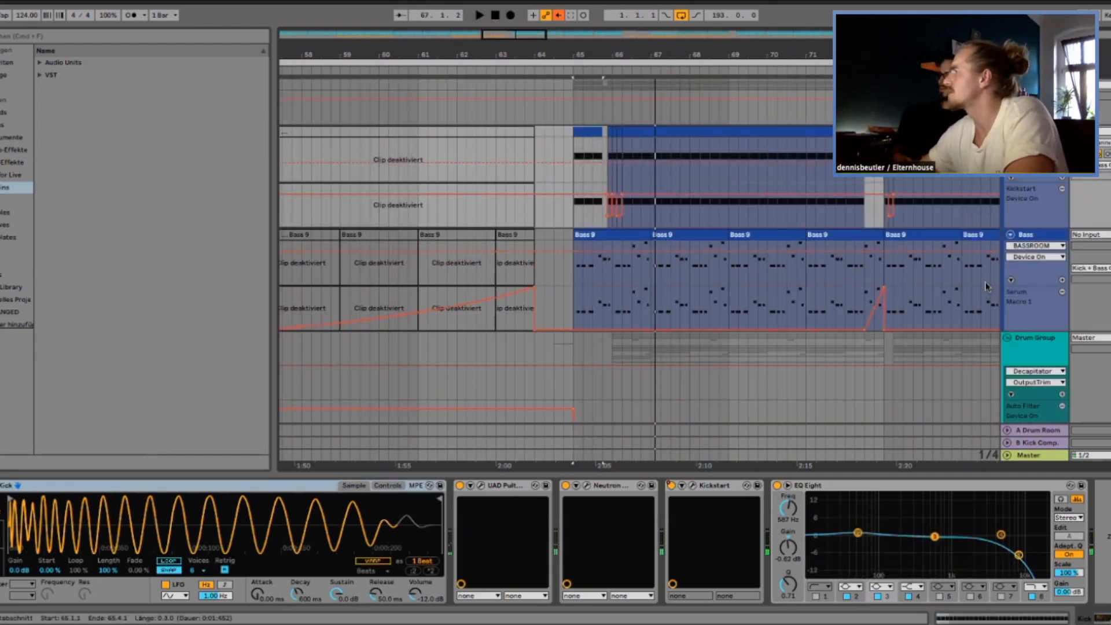
# Open the Kick's UAD Pultec EQP-1A and Neutron 3 Transient Shaper, dismiss the preset manager, and inspect the transient shaper's high and low bands.
pyautogui.click(481, 485)
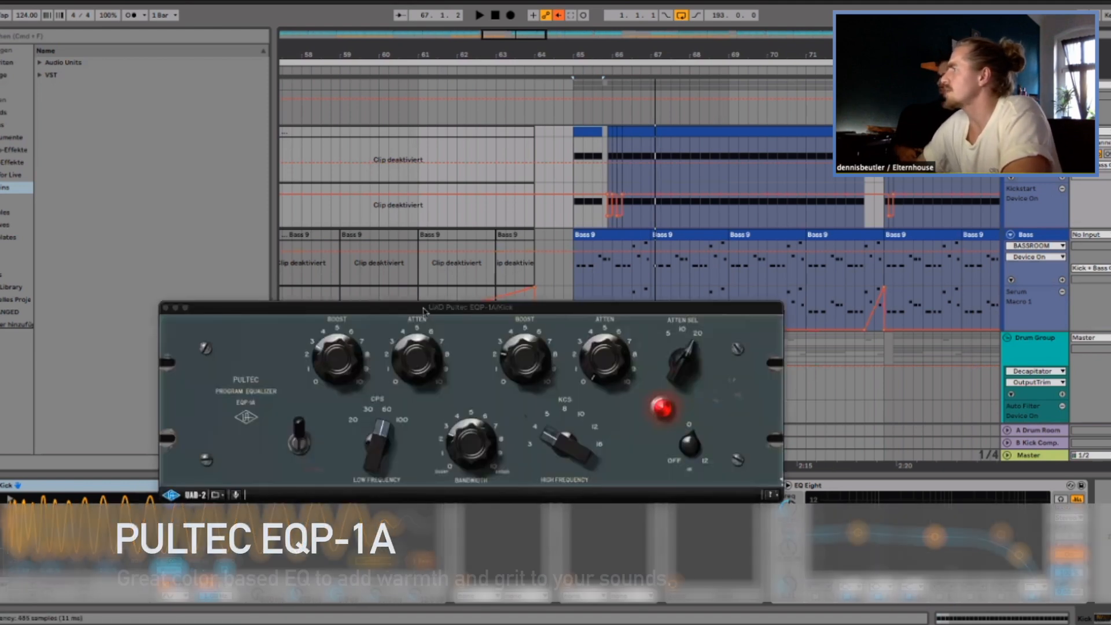
pyautogui.moveTo(429, 308); pyautogui.dragTo(324, 113)
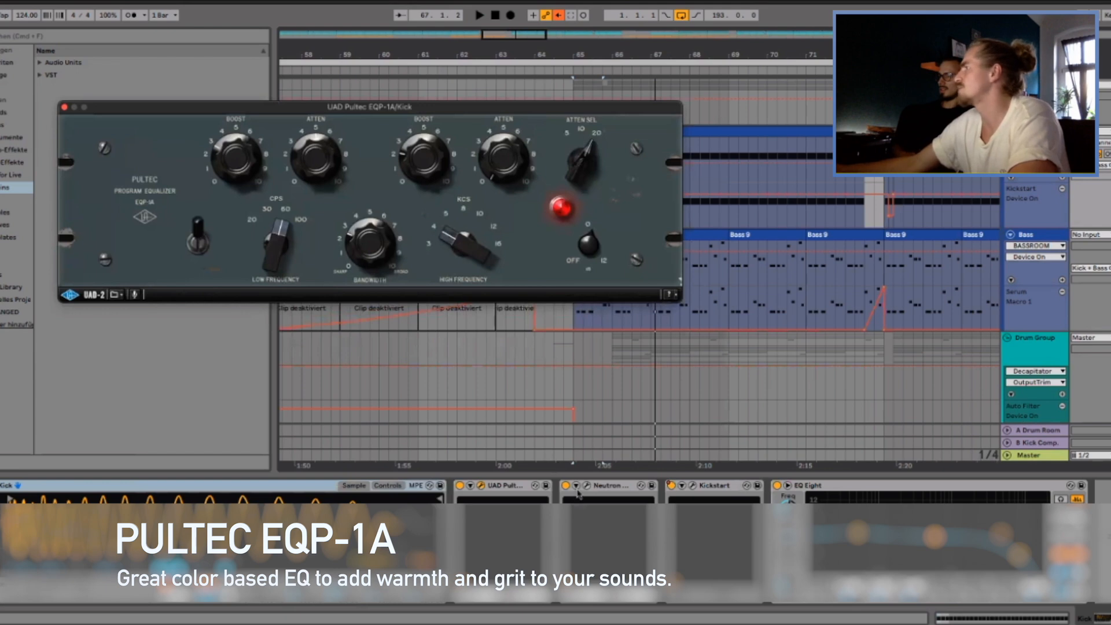
pyautogui.click(588, 488)
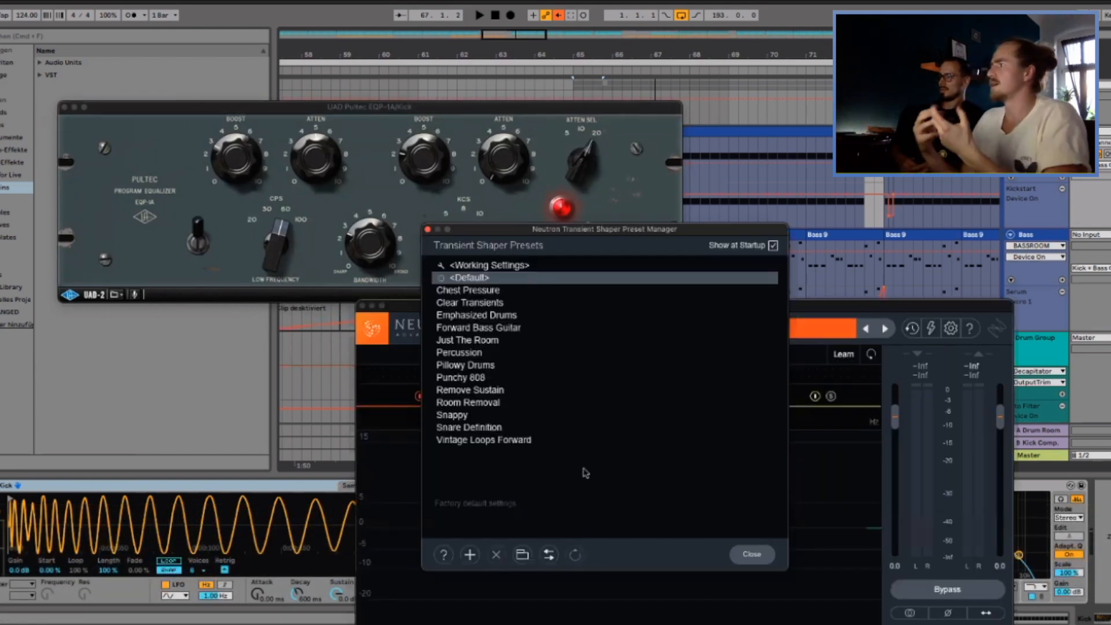
pyautogui.click(428, 229)
pyautogui.moveTo(595, 313); pyautogui.dragTo(367, 227)
pyautogui.moveTo(273, 108); pyautogui.dragTo(270, 37)
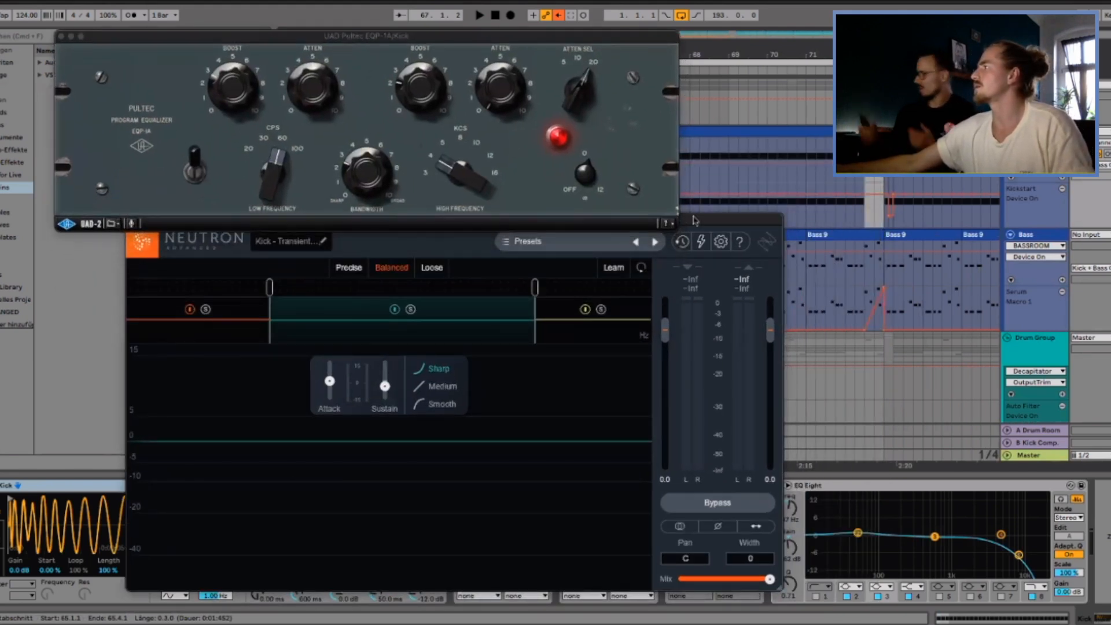
pyautogui.moveTo(705, 223); pyautogui.dragTo(588, 186)
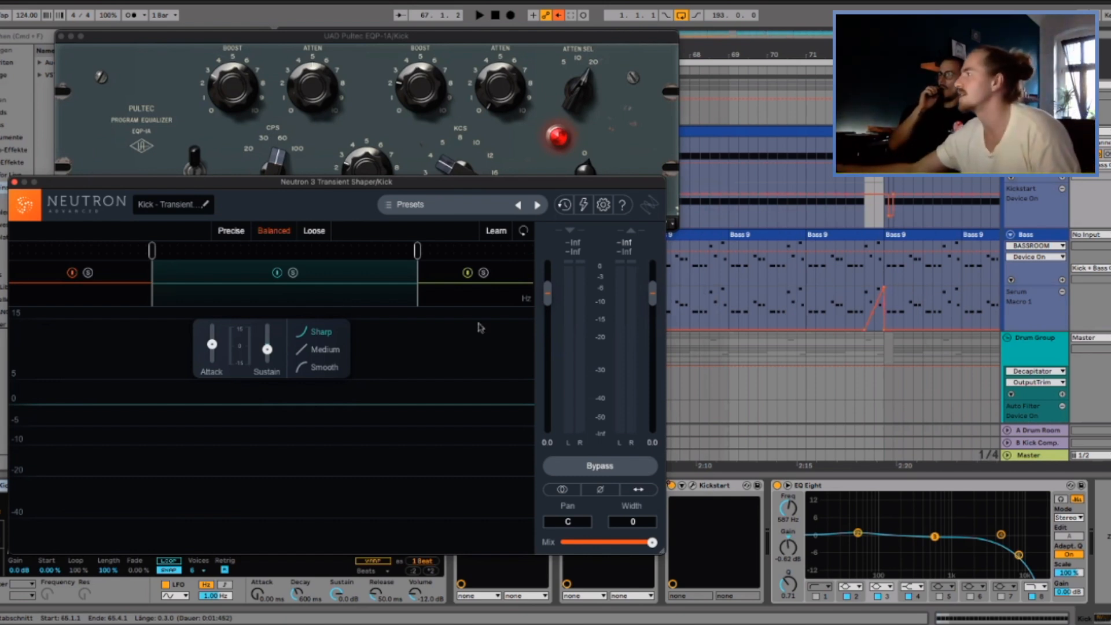
pyautogui.click(478, 303)
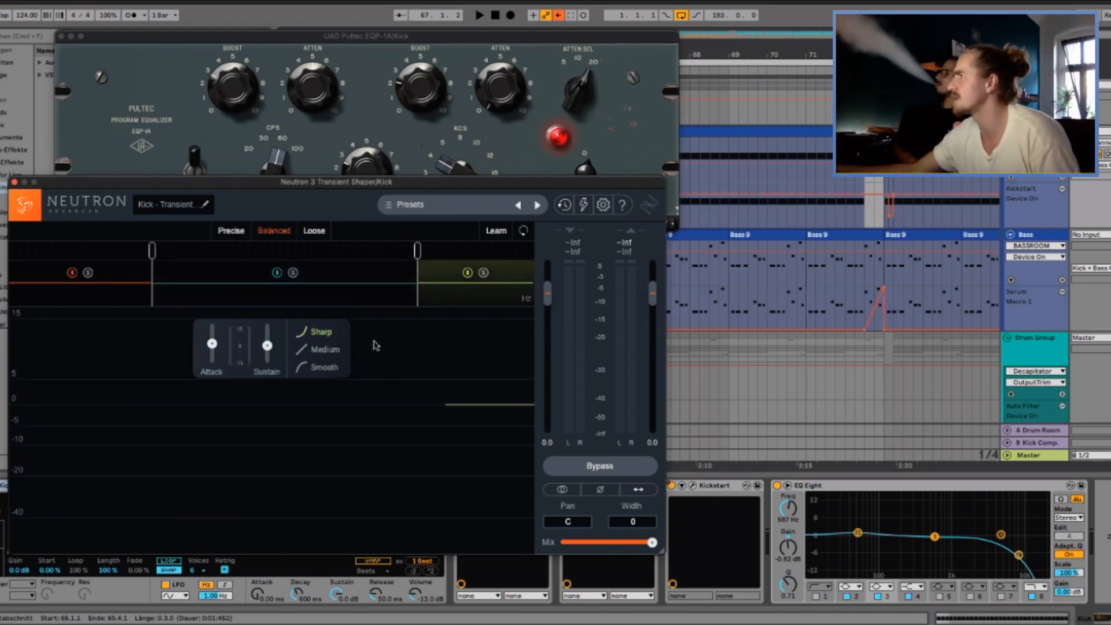
pyautogui.click(126, 302)
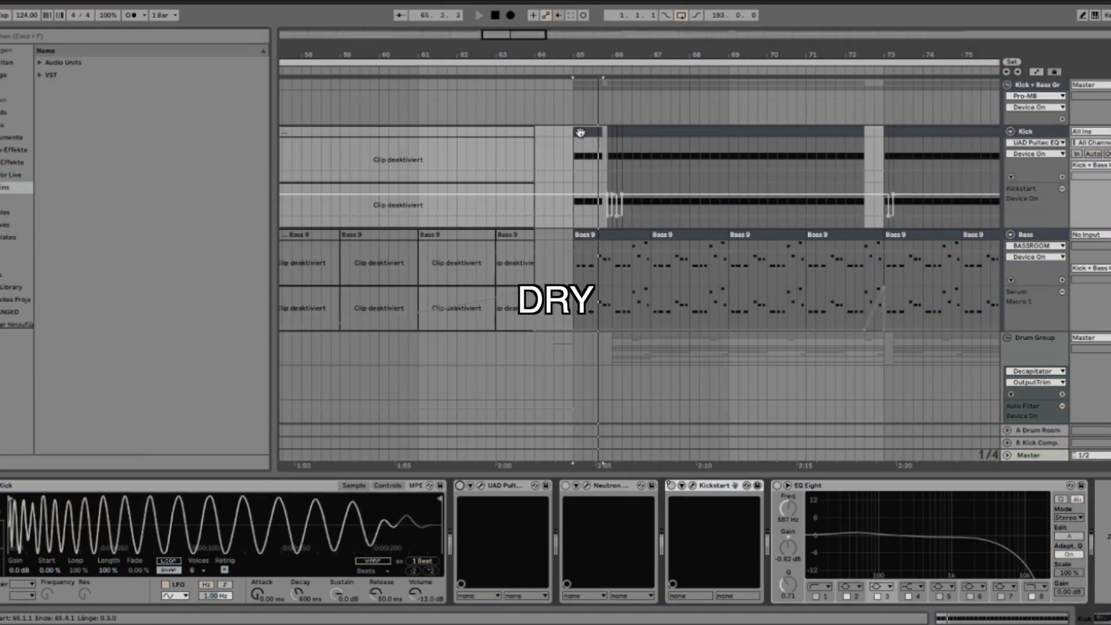
# Activate the UAD Pultec EQ and the Neutron Transient Shaper one after another on the Kick during playback to compare with the dry sound.
pyautogui.click(460, 487)
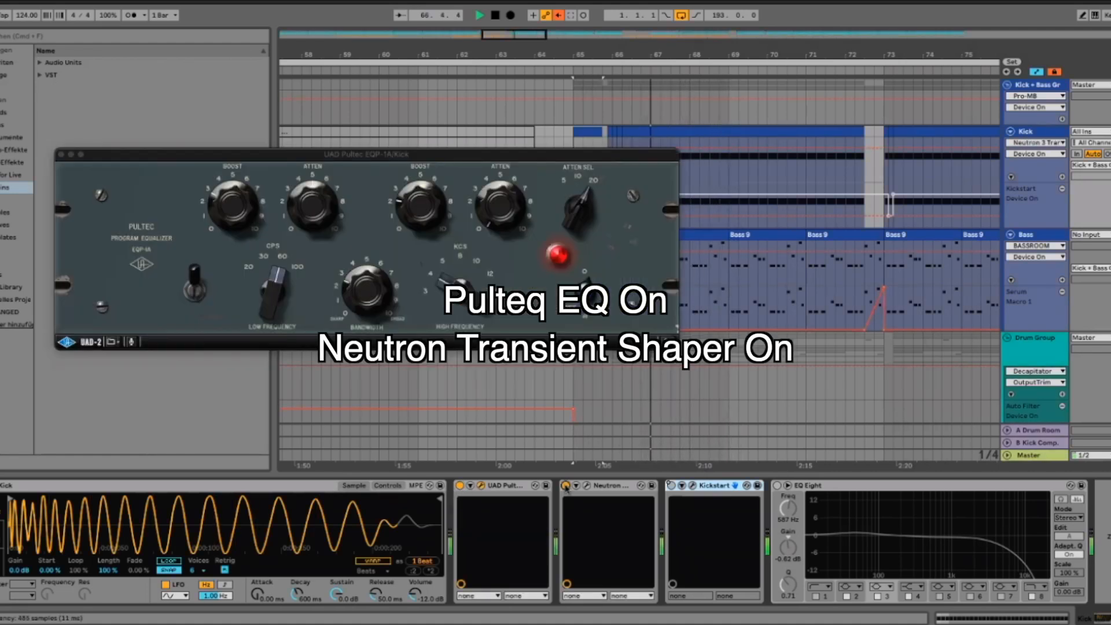
pyautogui.click(566, 487)
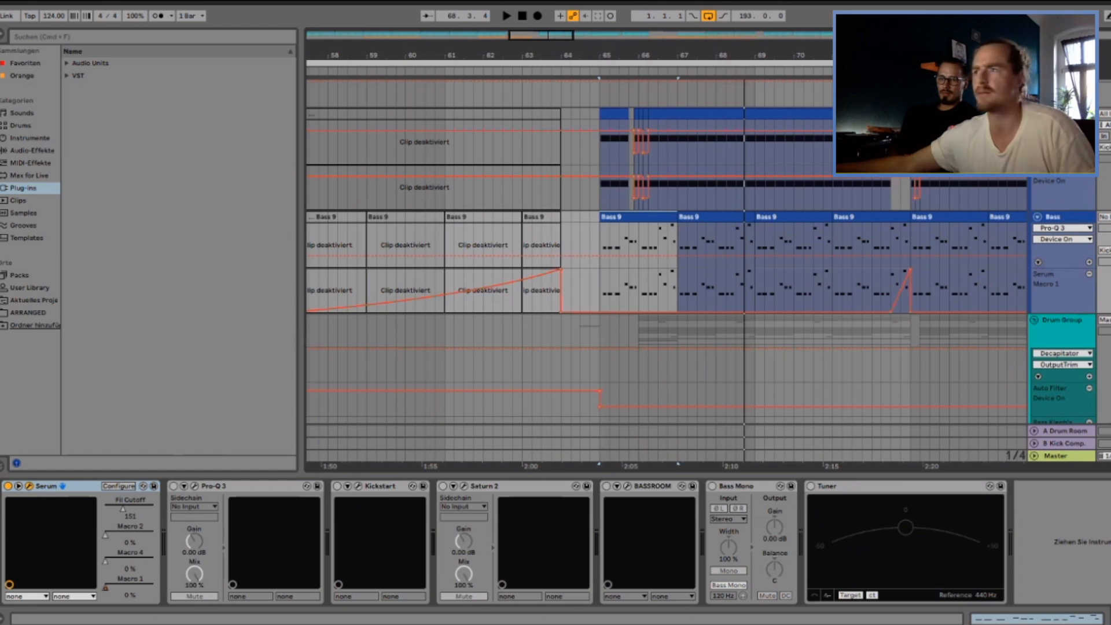
# Examine the Bass track's Serum patch and bring up its Macro 1 automation in the arrangement.
pyautogui.moveTo(1, 148); pyautogui.dragTo(370, 65)
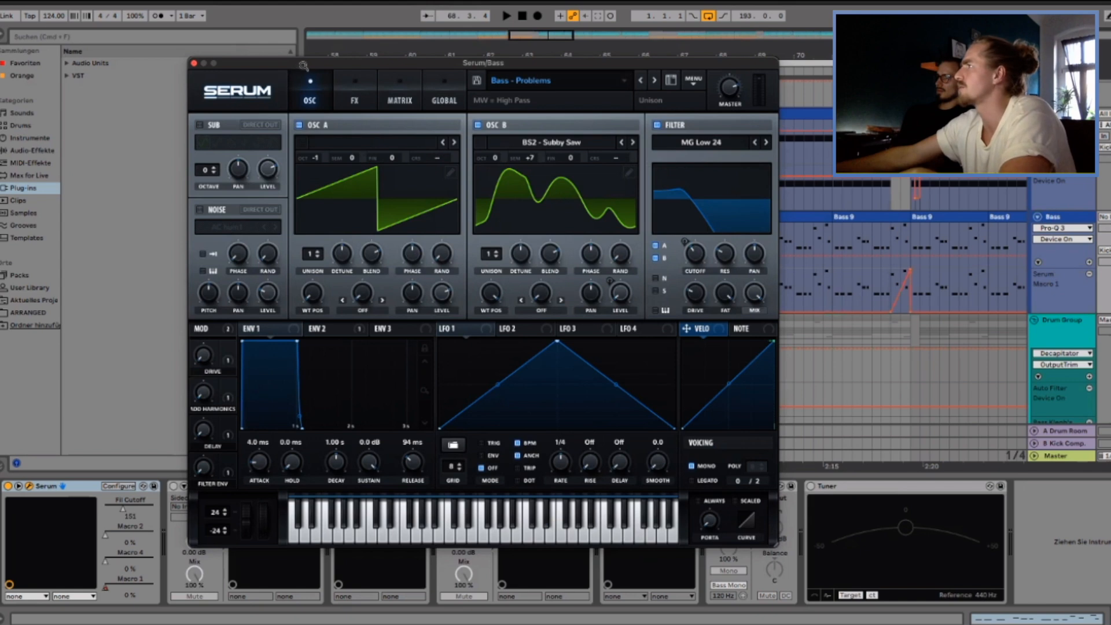
pyautogui.moveTo(303, 65); pyautogui.dragTo(334, 10)
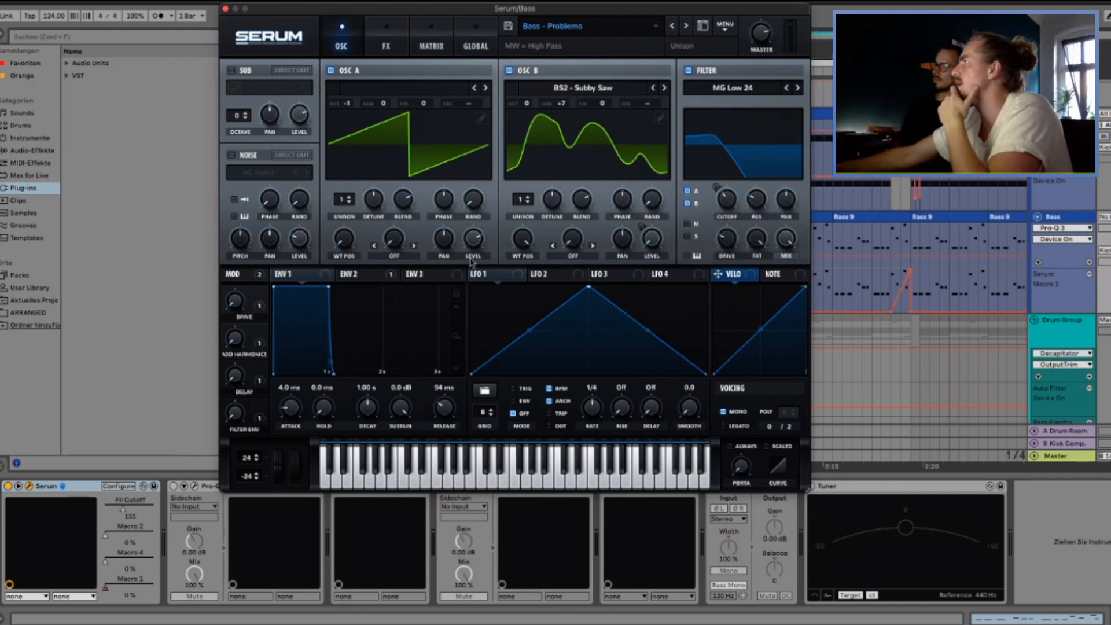
pyautogui.moveTo(106, 589)
pyautogui.mouseDown()
pyautogui.moveTo(148, 588)
pyautogui.moveTo(103, 590)
pyautogui.mouseUp()
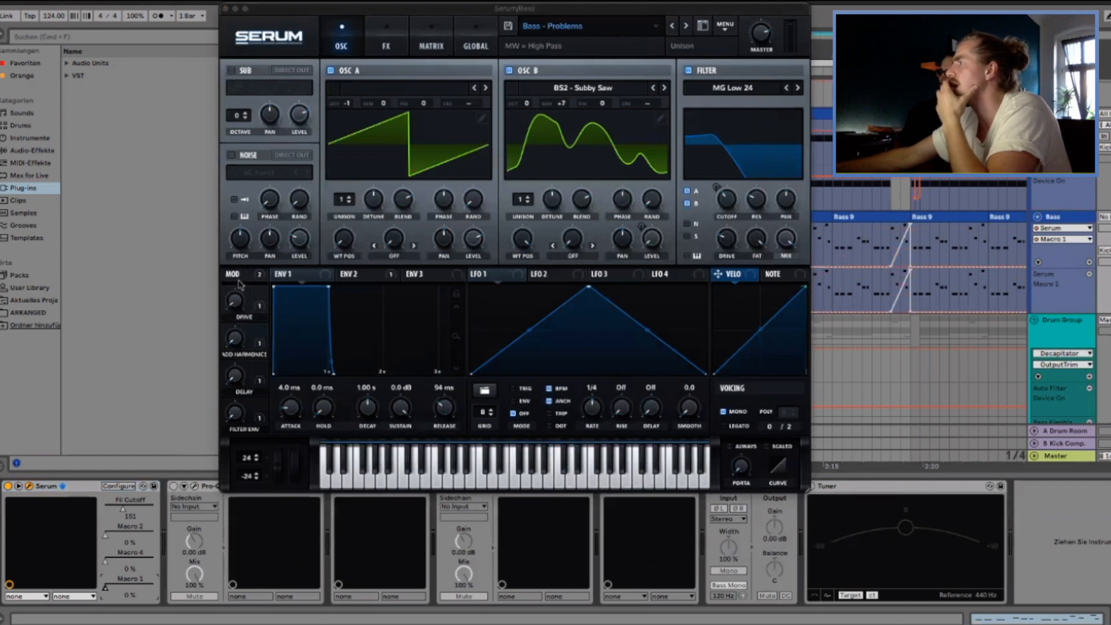
pyautogui.moveTo(528, 9); pyautogui.dragTo(465, 91)
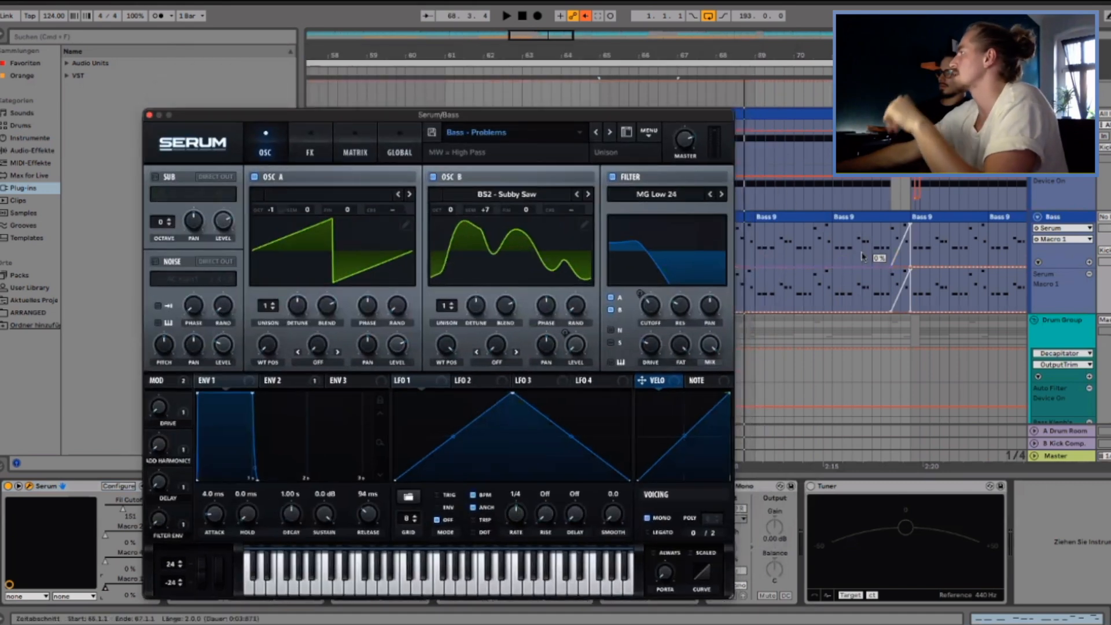
pyautogui.hscroll(2, 883, 255)
pyautogui.hscroll(1, 882, 254)
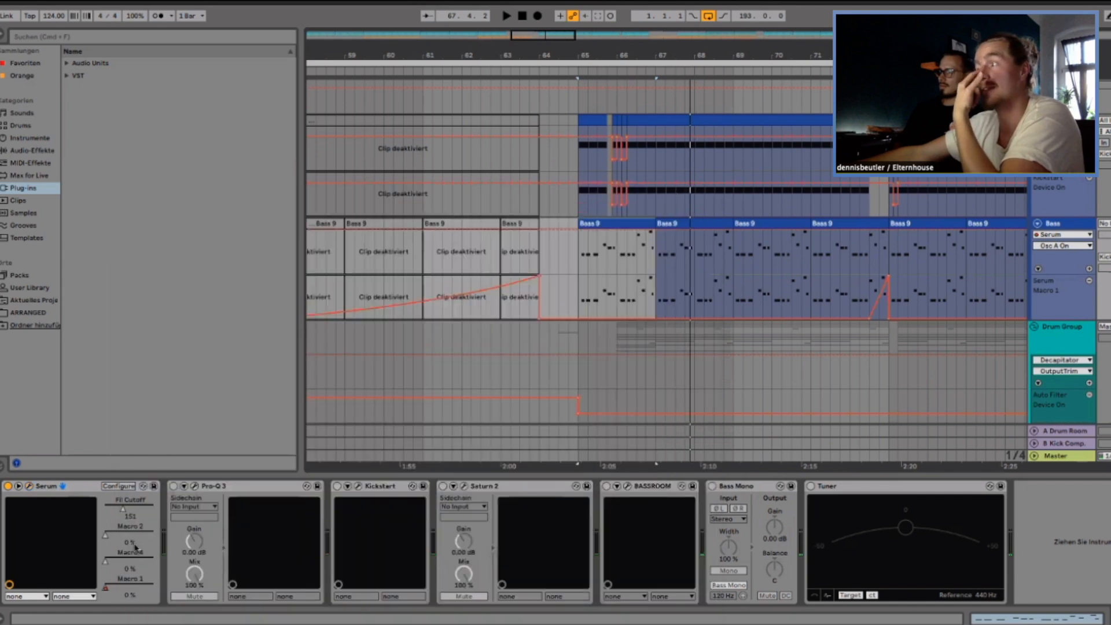
# Inspect Pro-Q 3 on the Bass, adjust the Q of the bell band near 60 Hz, and close the plug-in window.
pyautogui.click(195, 486)
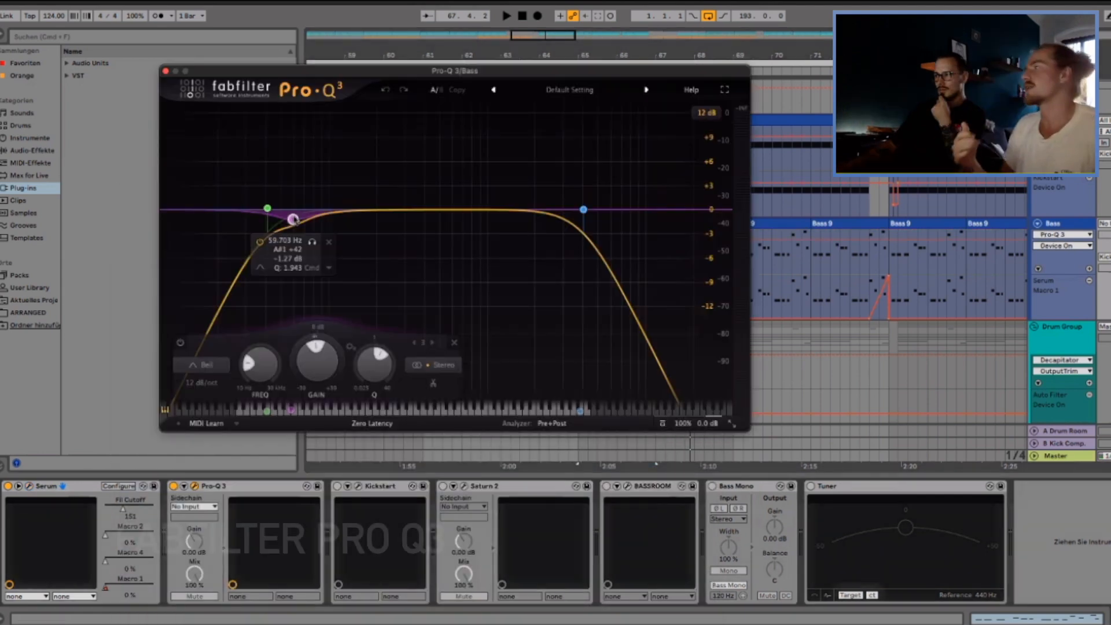
pyautogui.scroll(2, 292, 219)
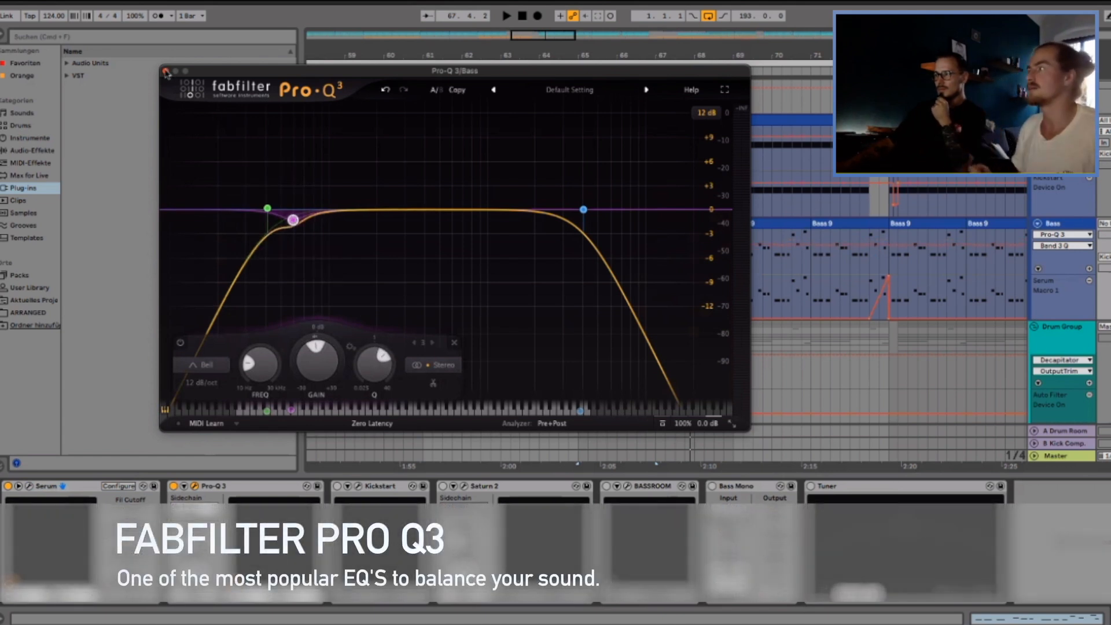
pyautogui.click(166, 71)
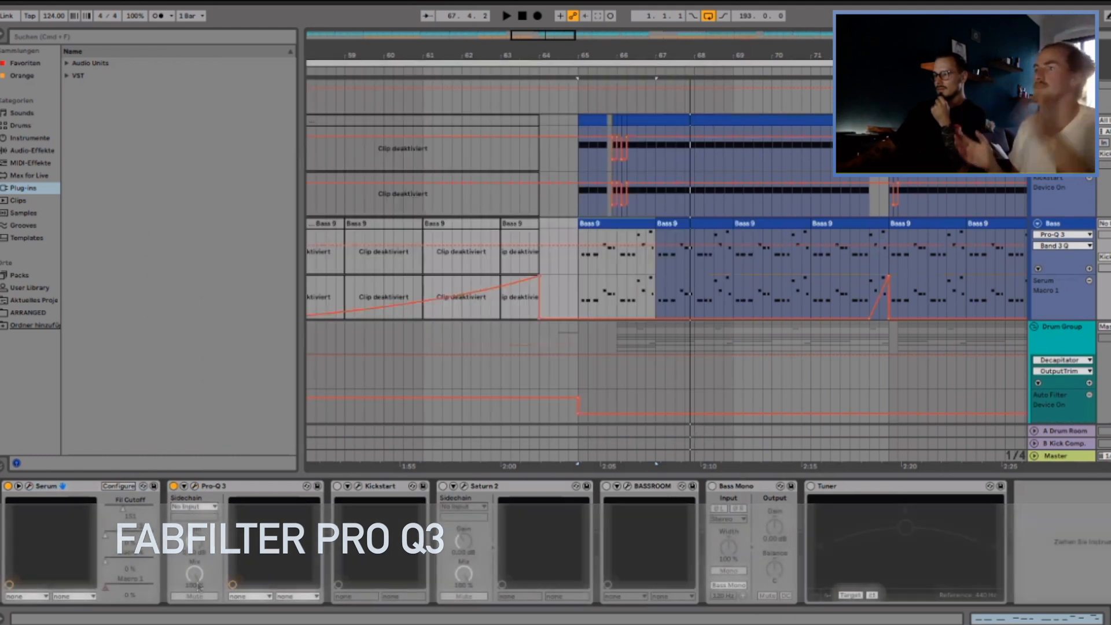
# Activate Kickstart and Saturn 2 on the Bass, inspect Saturn 2's two-band Warm Tube settings, and close its window.
pyautogui.click(336, 487)
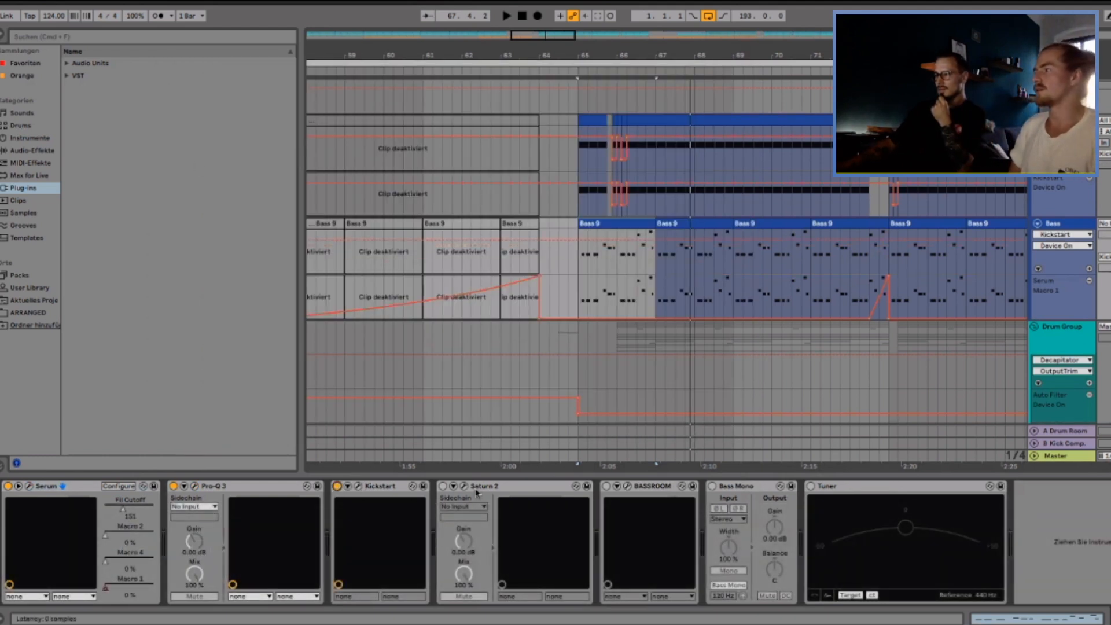
pyautogui.click(443, 486)
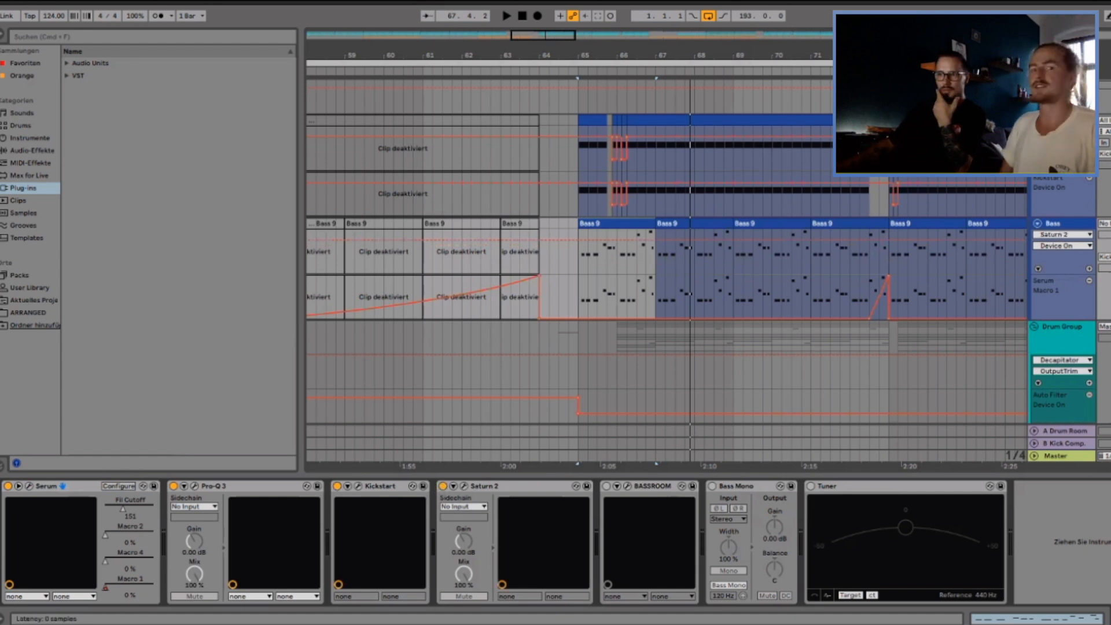
pyautogui.moveTo(1, 139); pyautogui.dragTo(389, 156)
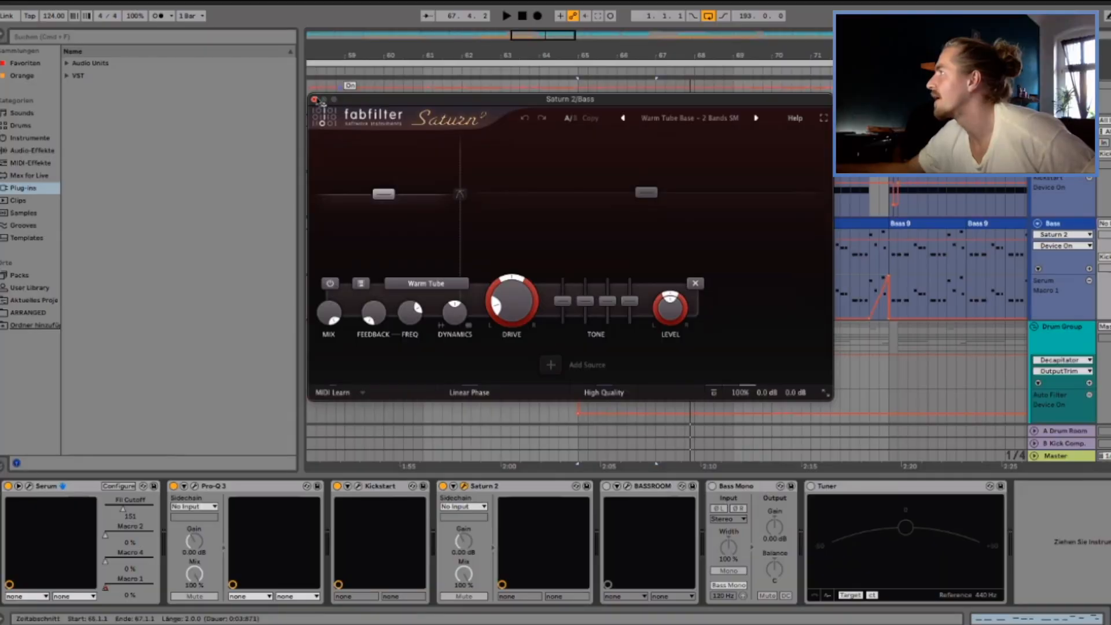
pyautogui.click(315, 99)
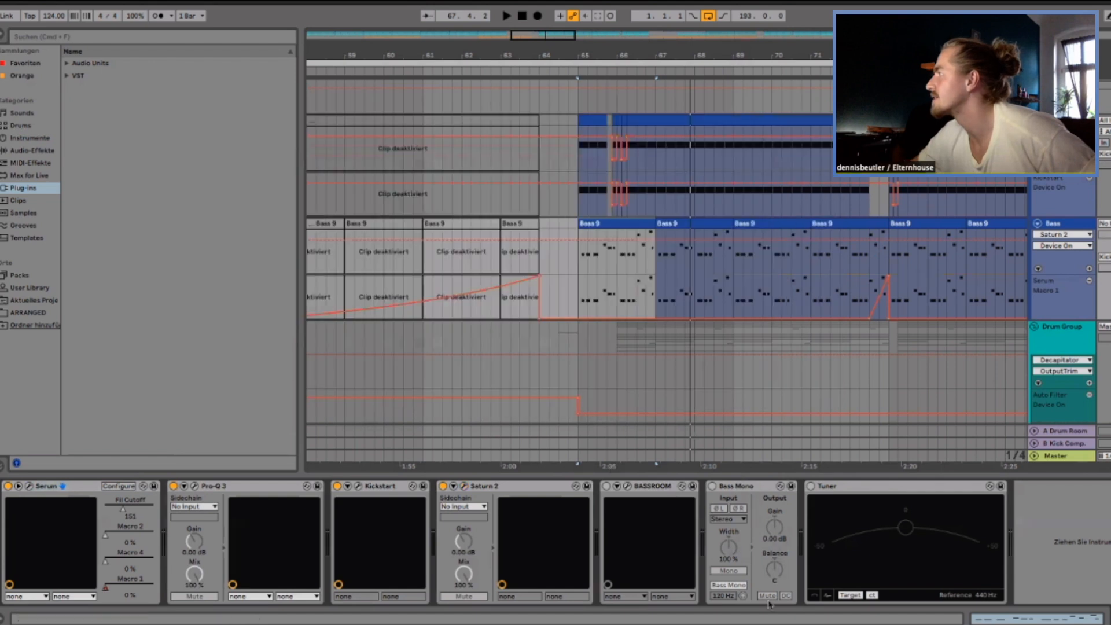
# Activate BASSROOM on the Bass, open its window, and view the reference track used for its targets.
pyautogui.click(605, 486)
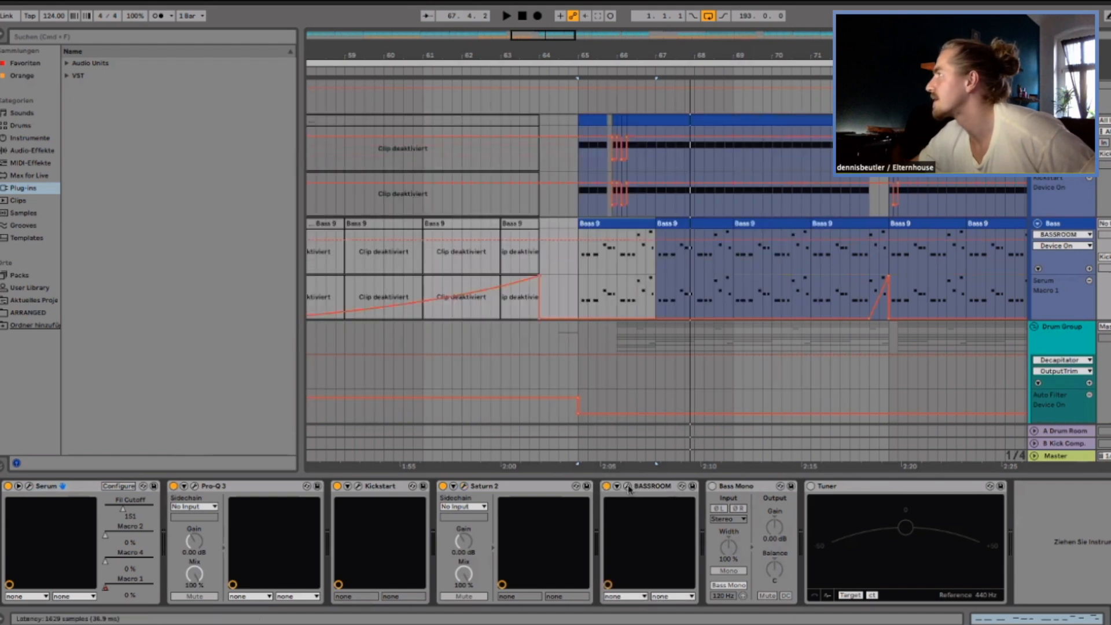
pyautogui.click(628, 487)
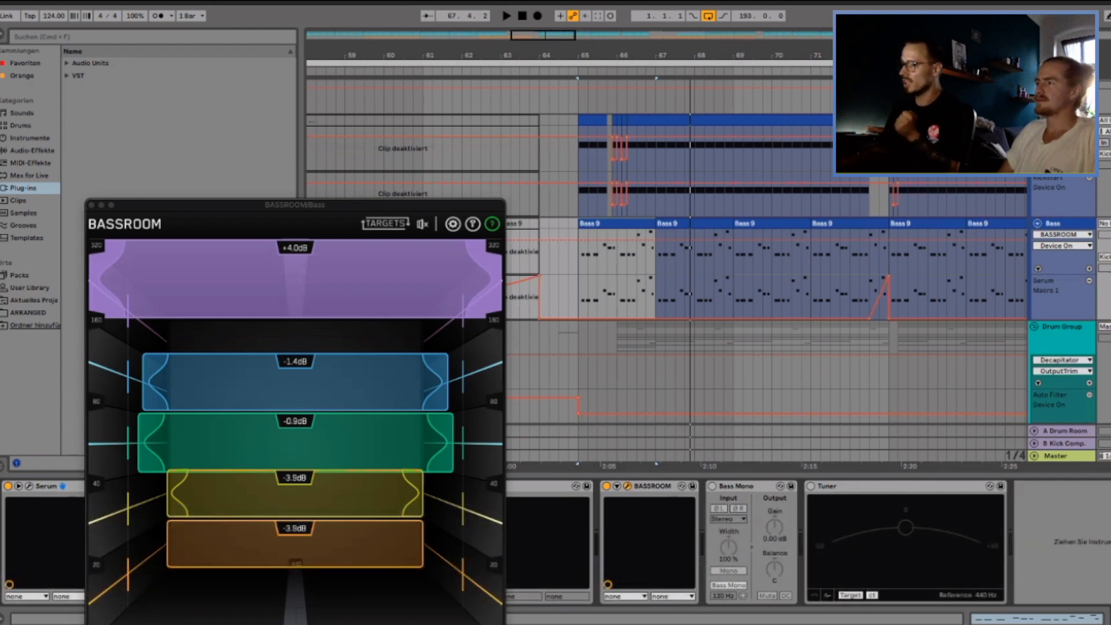
pyautogui.click(385, 223)
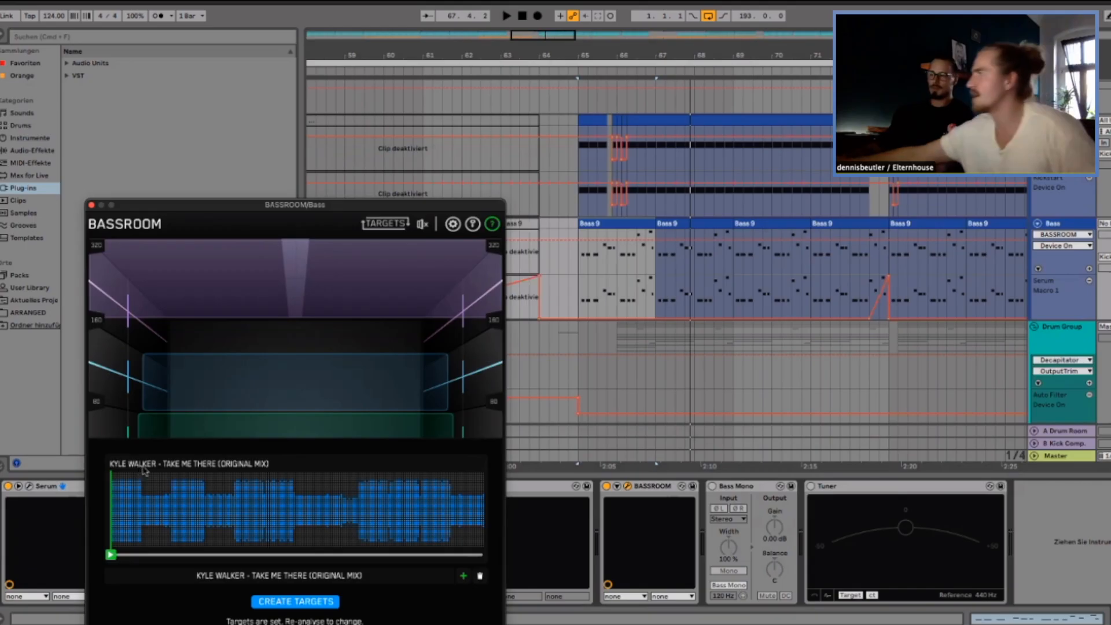
pyautogui.click(117, 624)
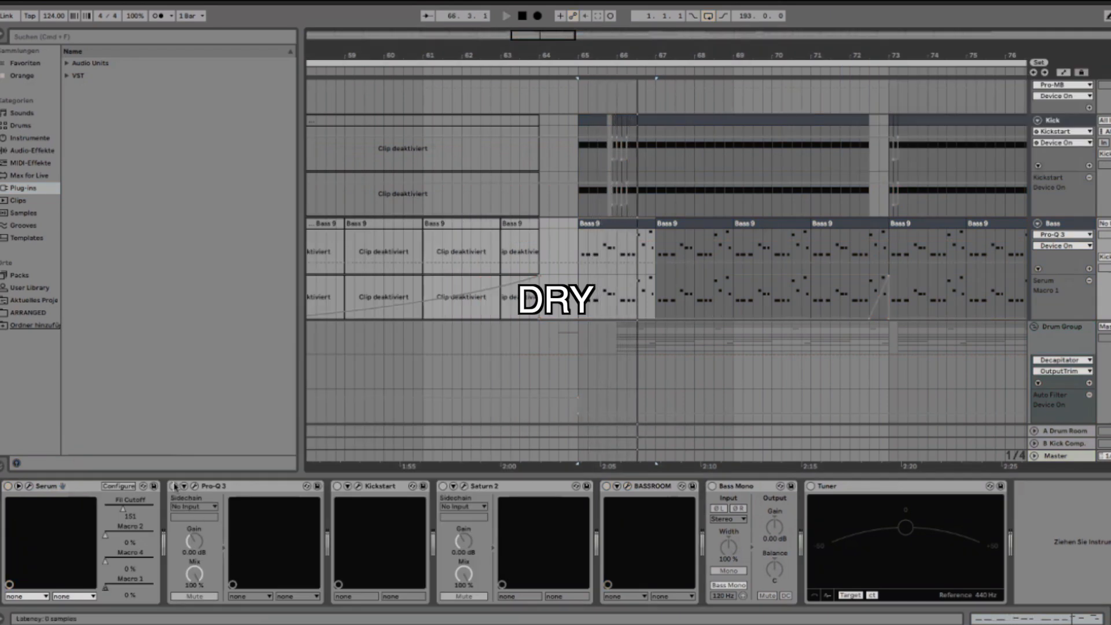
# Activate Pro-Q 3, Kickstart, Saturn 2, BASSROOM and Bass Mono one after another on the Bass during playback to hear each effect.
pyautogui.click(174, 487)
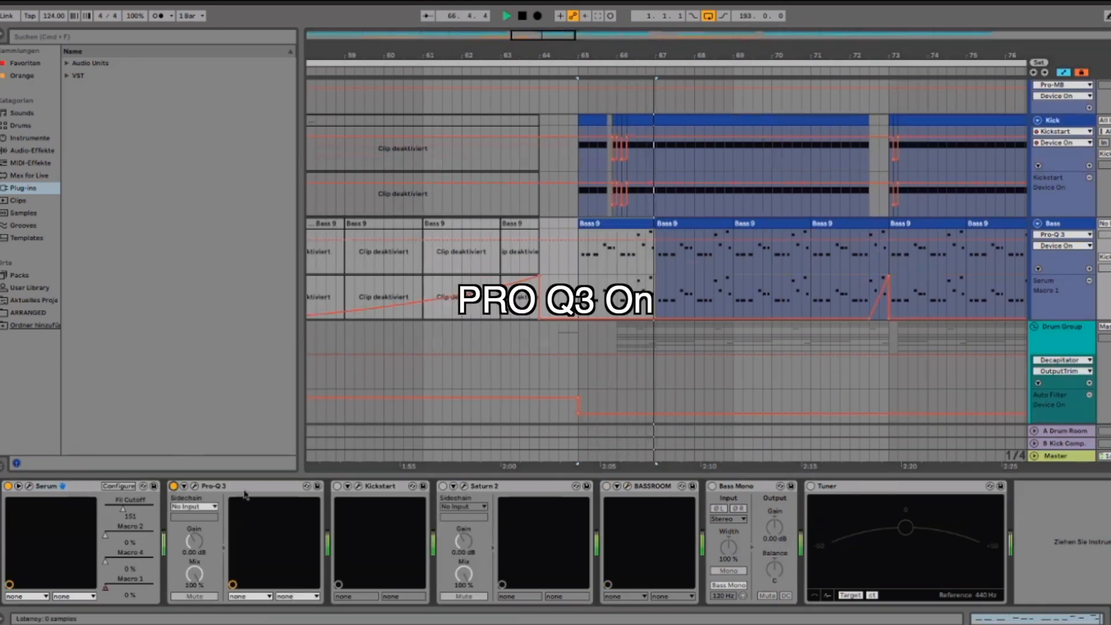
pyautogui.click(338, 487)
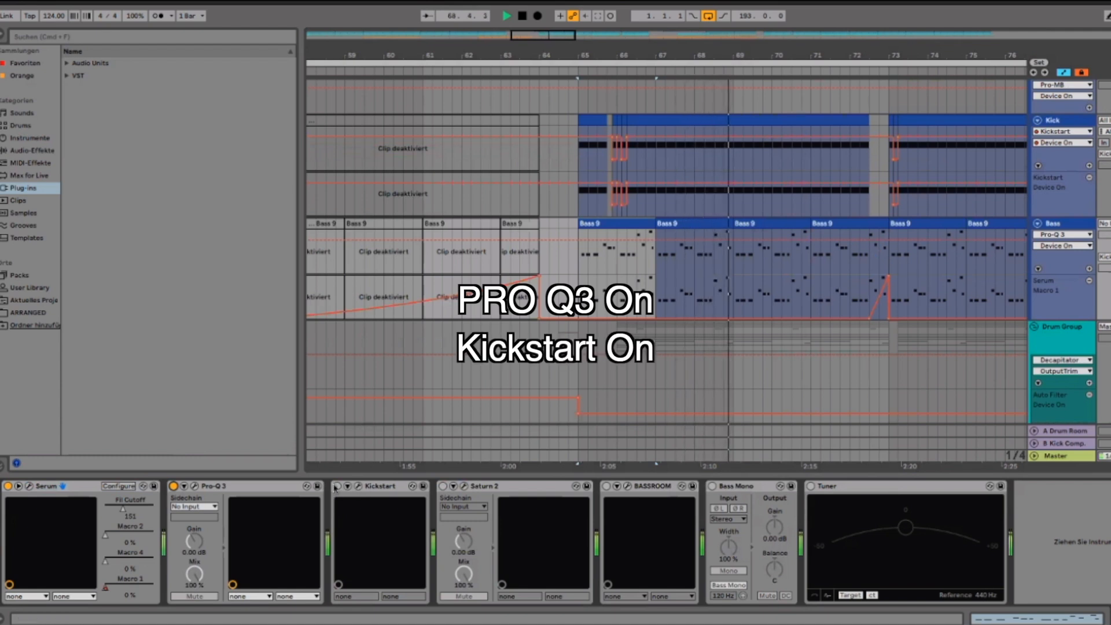
pyautogui.click(444, 487)
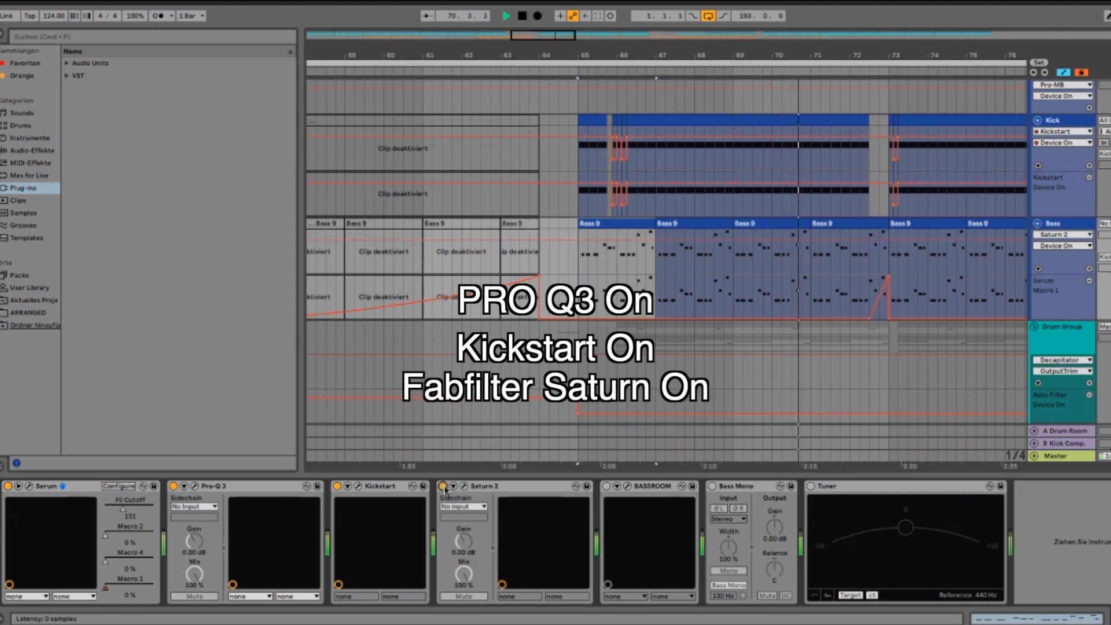
pyautogui.click(607, 487)
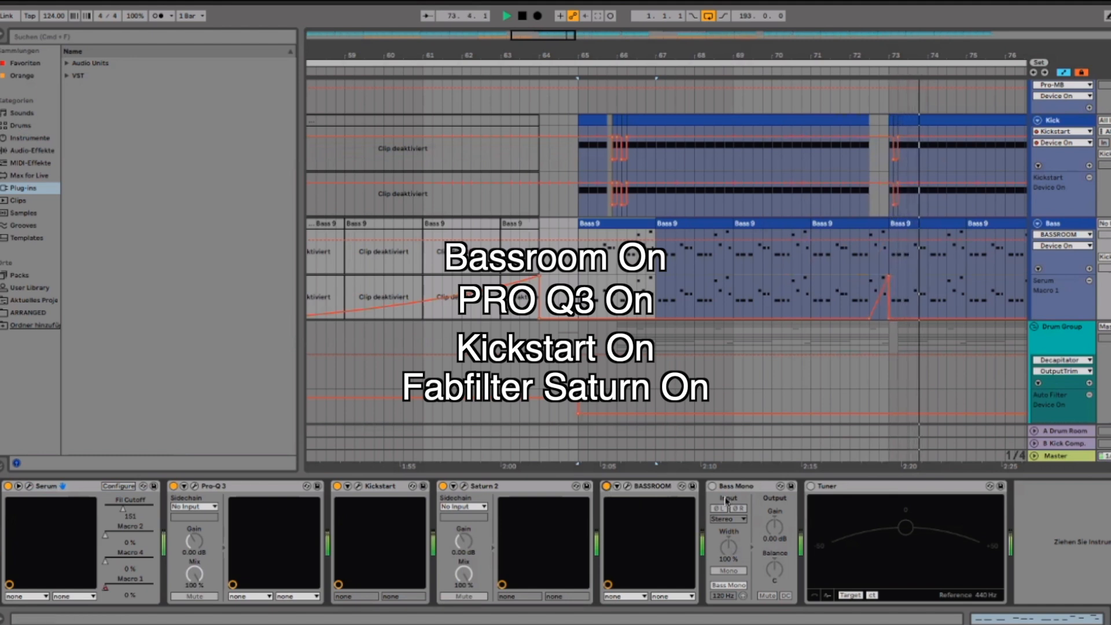
pyautogui.click(712, 486)
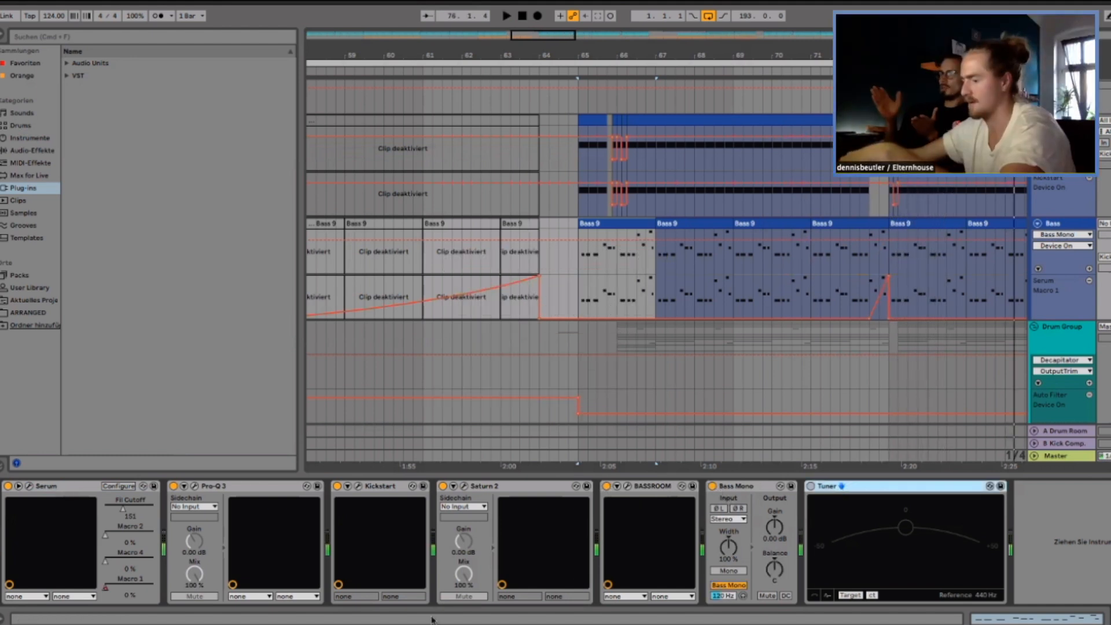
# Arrange the Kick + Bass Group's Pro-Q 3 and Pro-MB windows side by side and activate both effects one after another during playback.
pyautogui.click(62, 487)
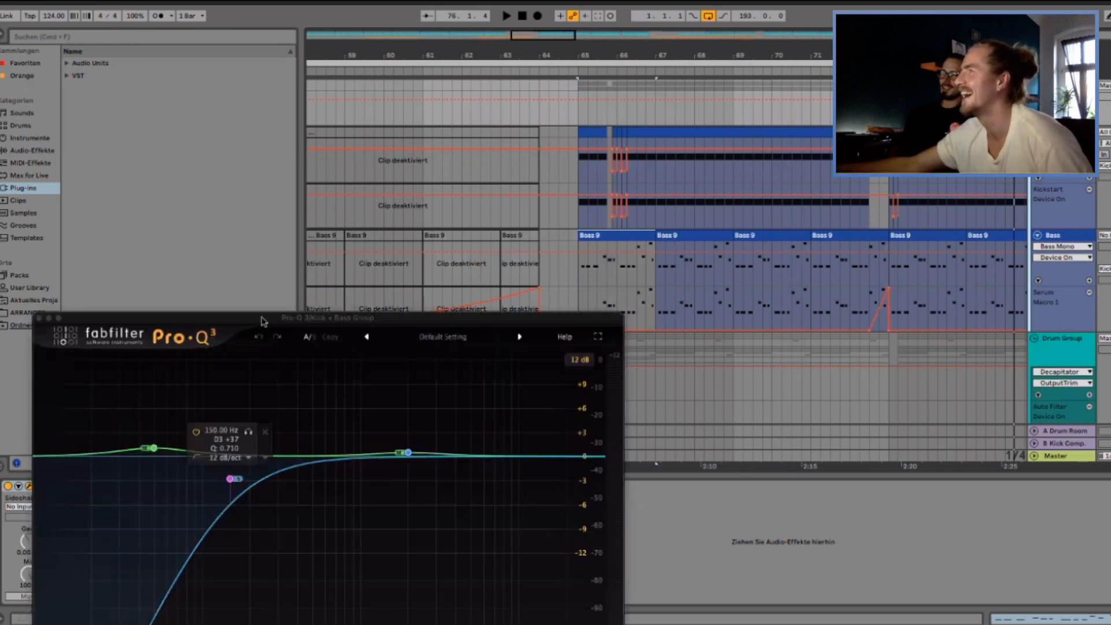
pyautogui.moveTo(259, 317); pyautogui.dragTo(253, 53)
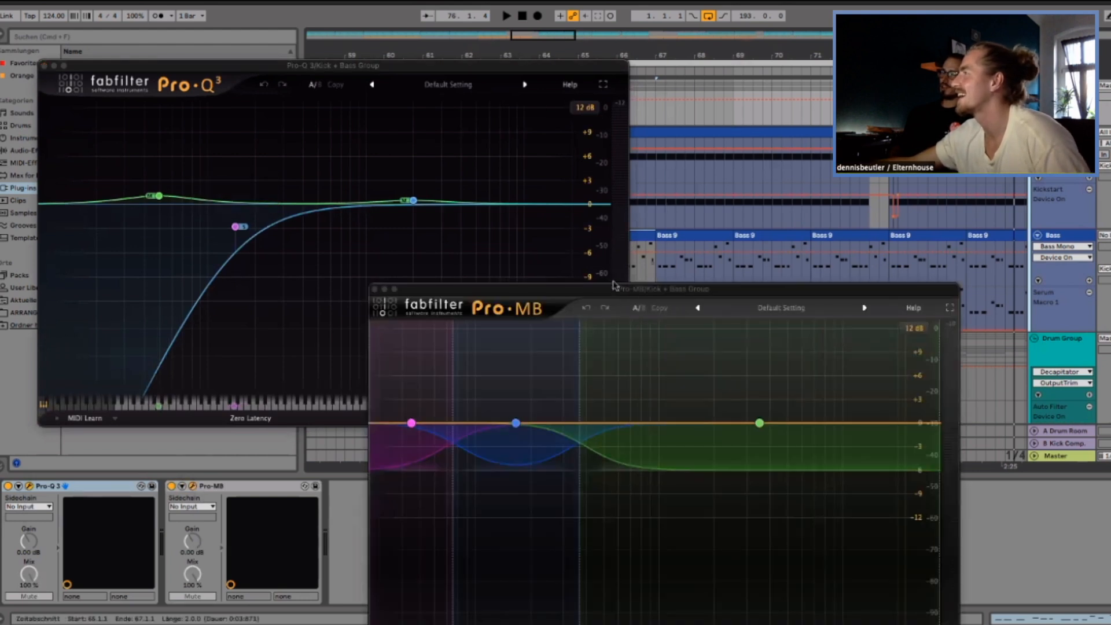
pyautogui.moveTo(811, 289); pyautogui.dragTo(1062, 201)
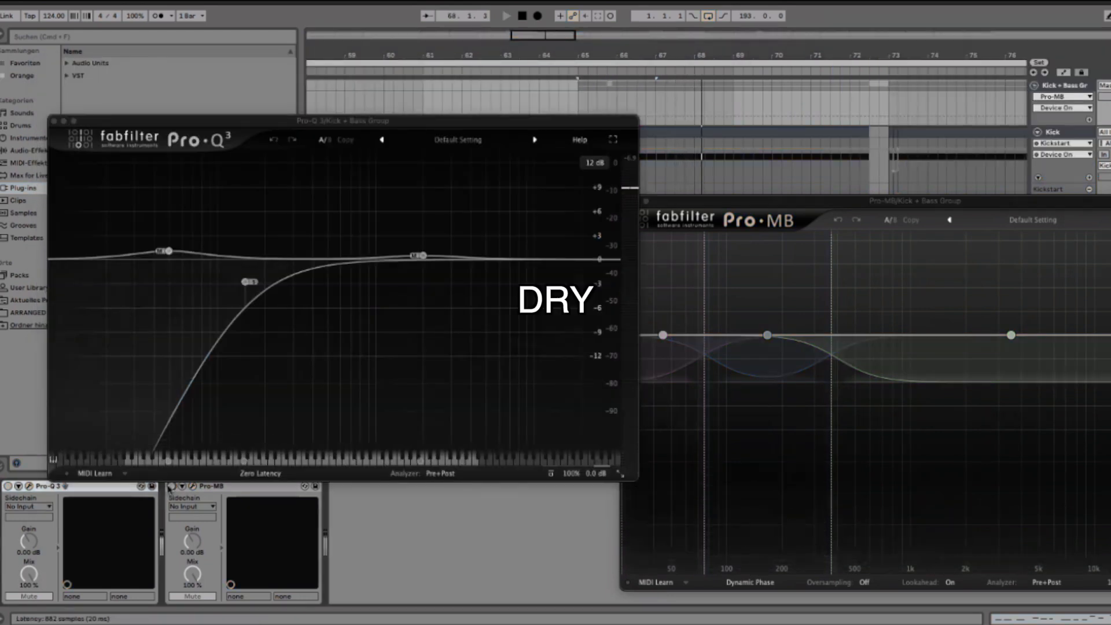
pyautogui.click(8, 486)
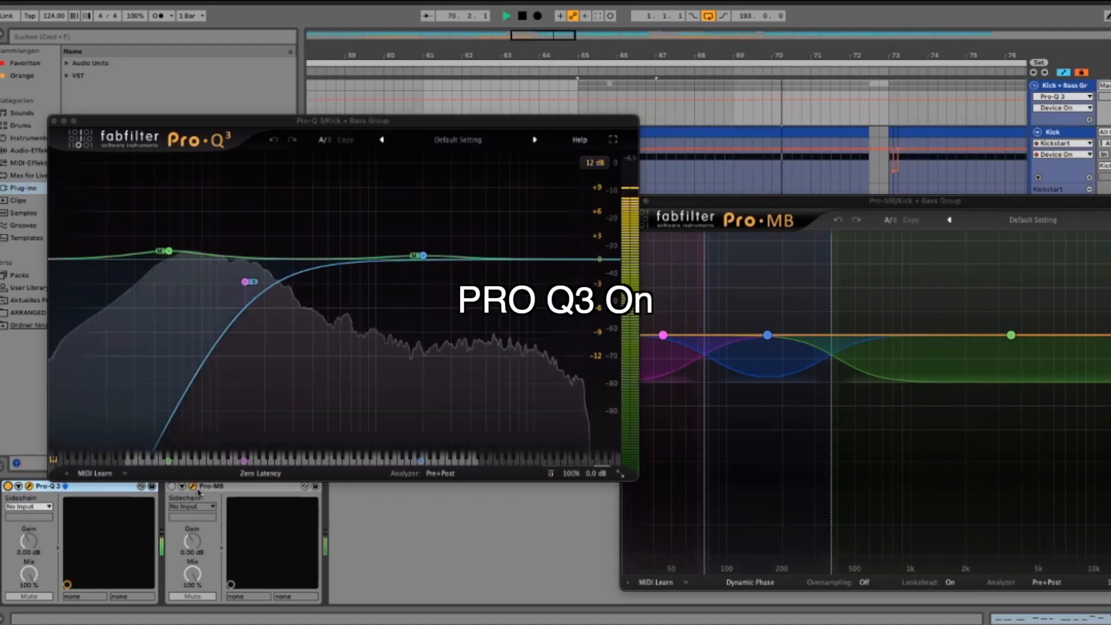
pyautogui.click(172, 486)
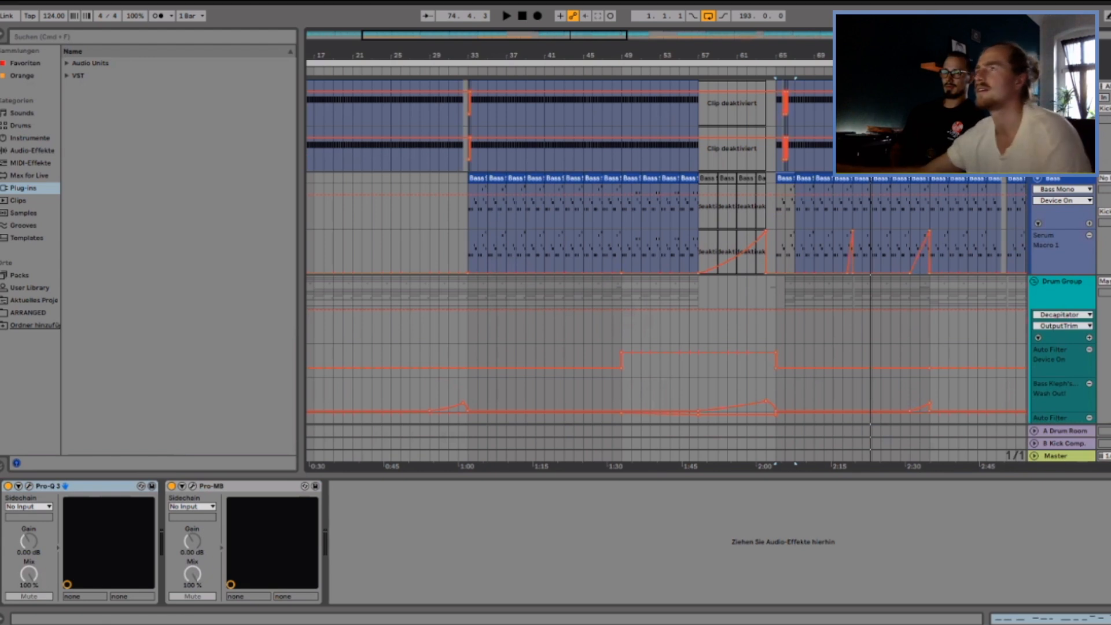
# Switch to Traktor and examine the overview waveform of the track loaded in deck A.
pyautogui.moveTo(1, 26); pyautogui.dragTo(373, 72)
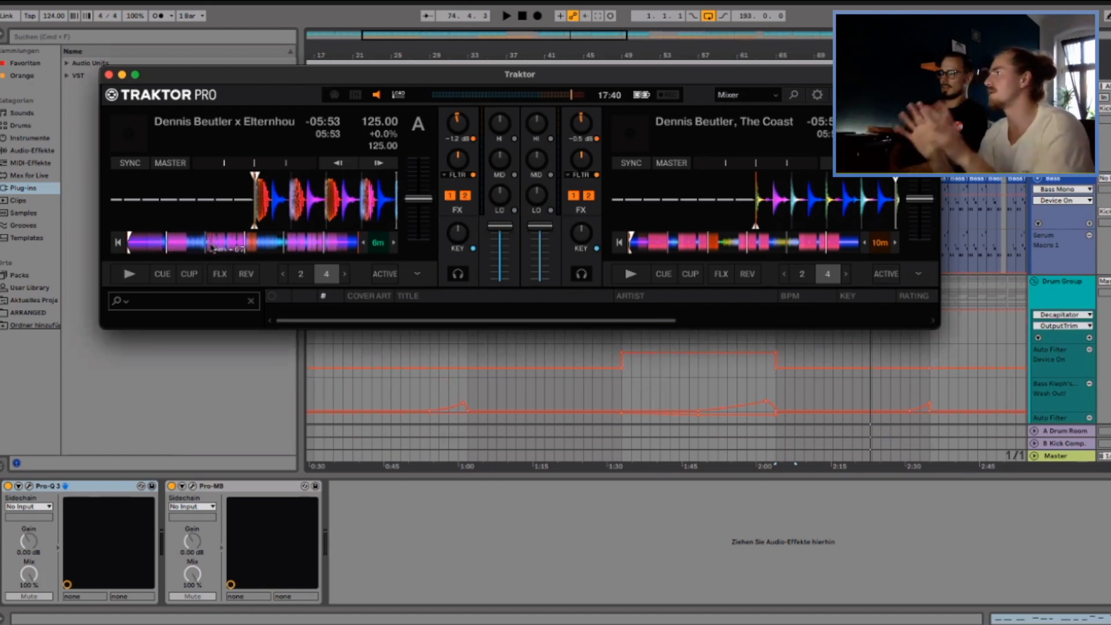
pyautogui.click(212, 247)
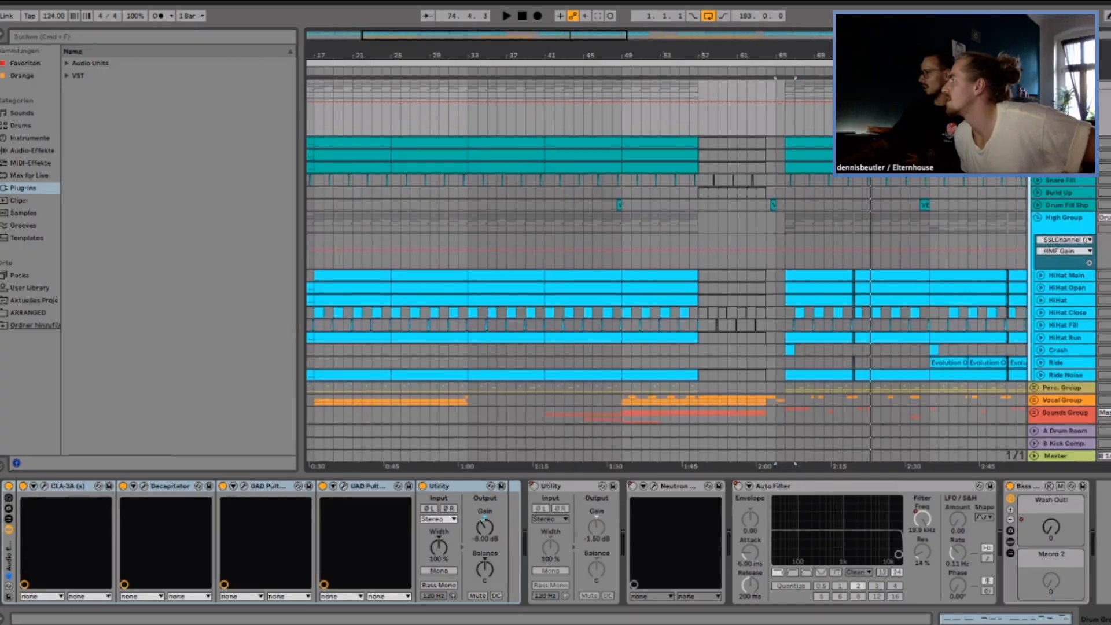
# Find the first Clap track in the Drum Group and arrange its Pro-Q 3 and Decapitator windows side by side.
pyautogui.scroll(3, 666, 278)
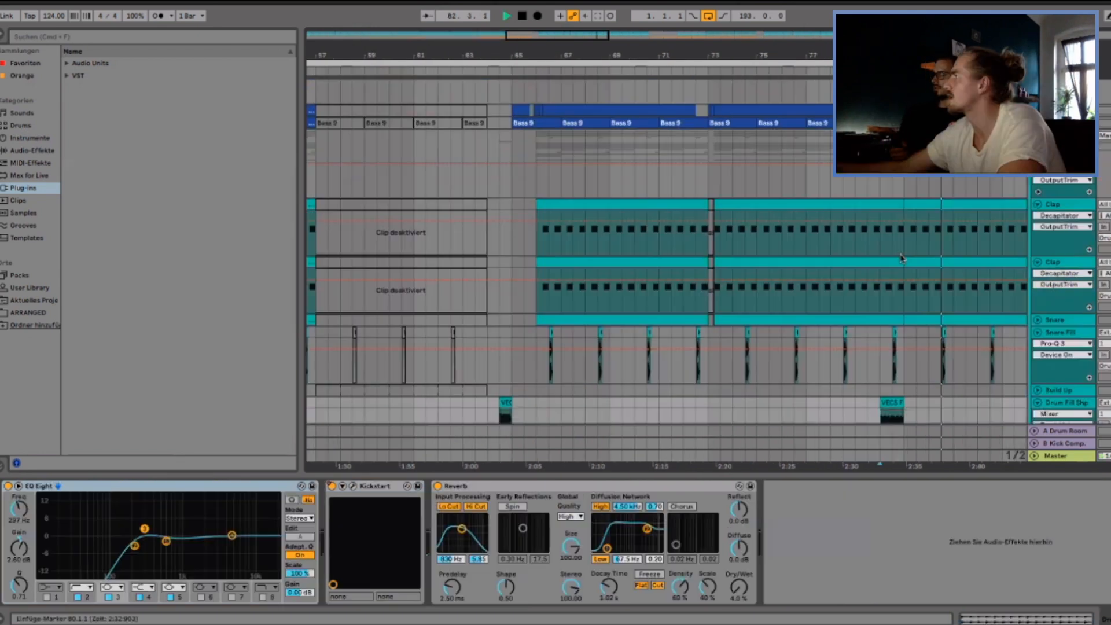
pyautogui.scroll(-5, 665, 272)
pyautogui.scroll(-2, 666, 272)
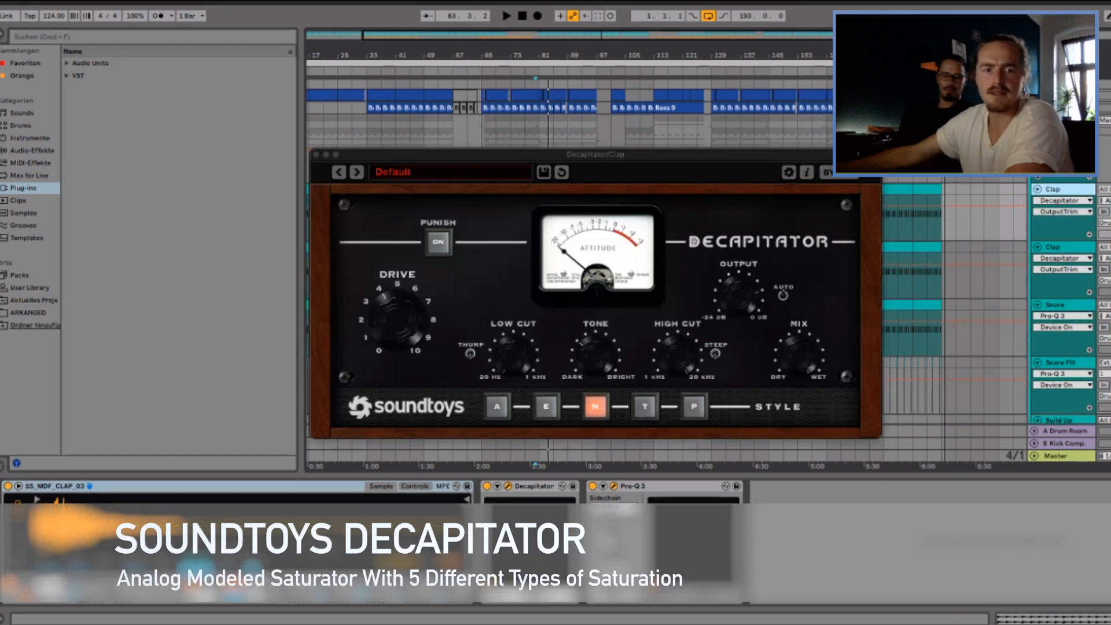
pyautogui.moveTo(101, 60); pyautogui.dragTo(515, 25)
pyautogui.moveTo(710, 155); pyautogui.dragTo(889, 182)
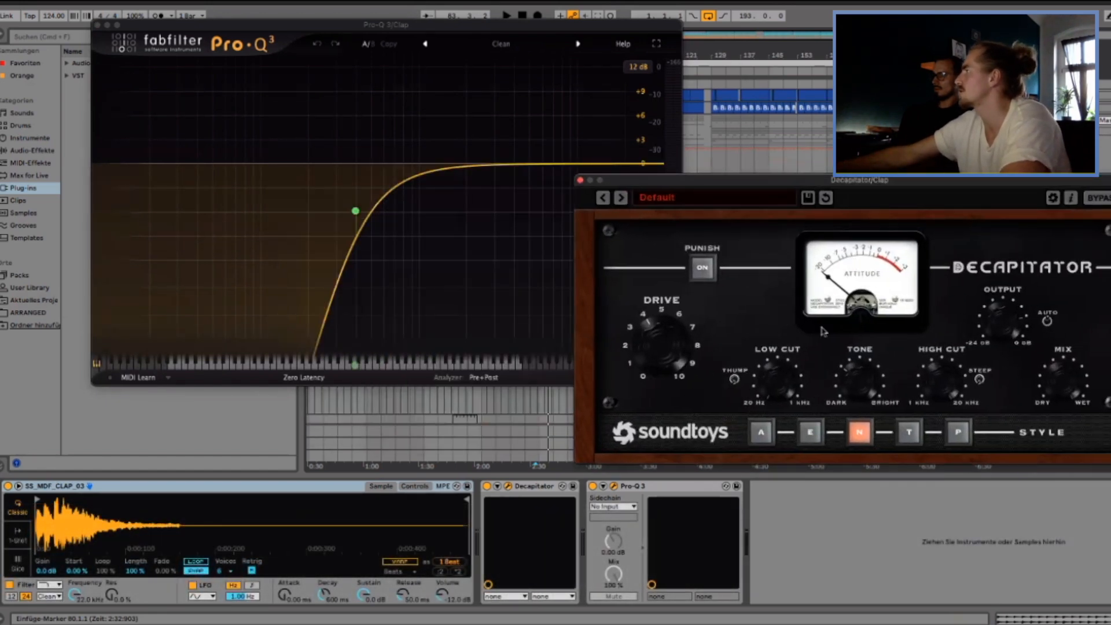
# Compare the dry Clap during playback with the sound after activating Decapitator and then Pro-Q 3, inspecting the low-cut band.
pyautogui.click(526, 489)
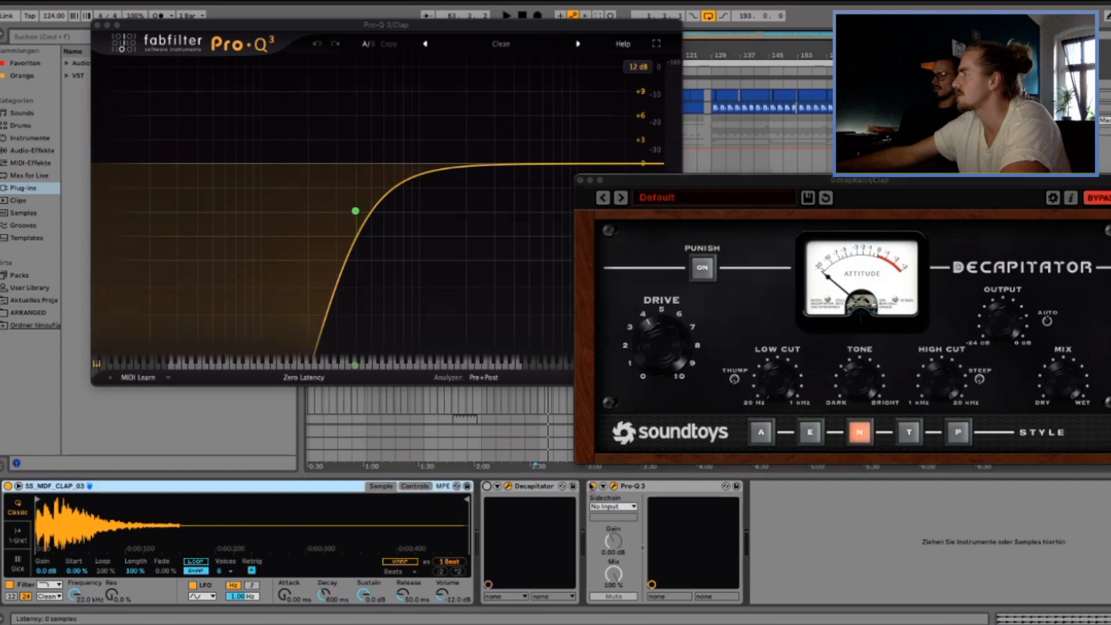
pyautogui.press('space')
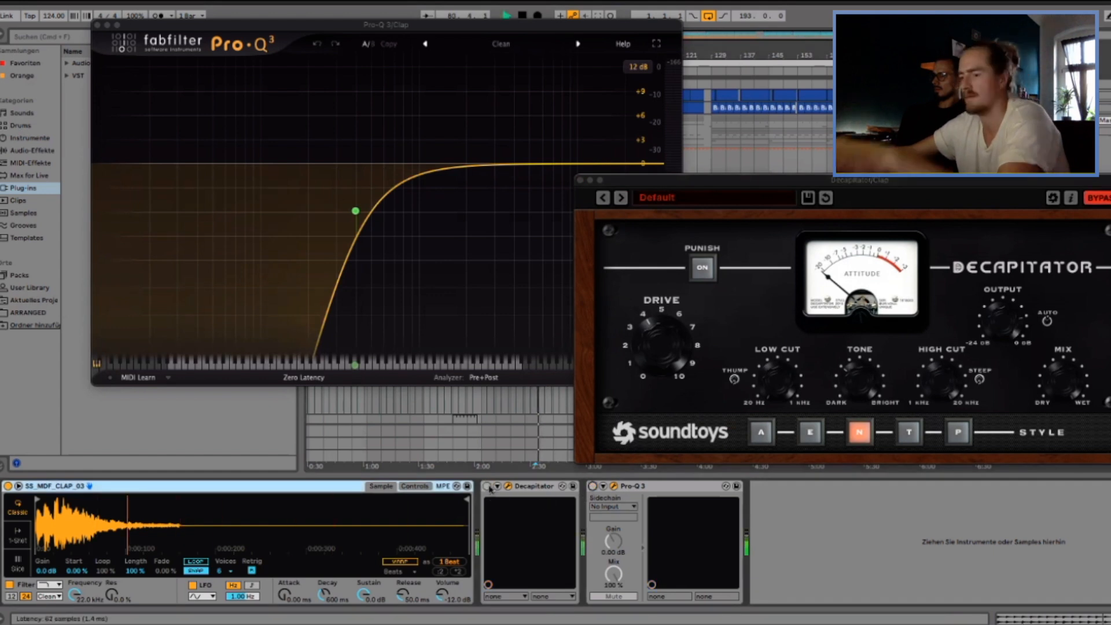
pyautogui.click(488, 487)
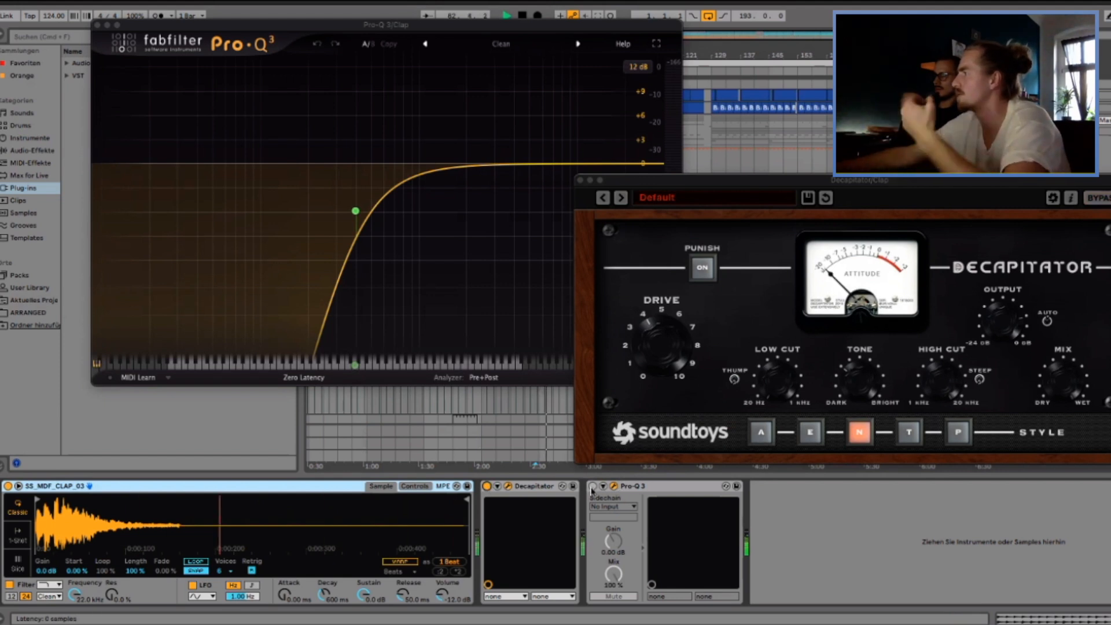
pyautogui.click(593, 487)
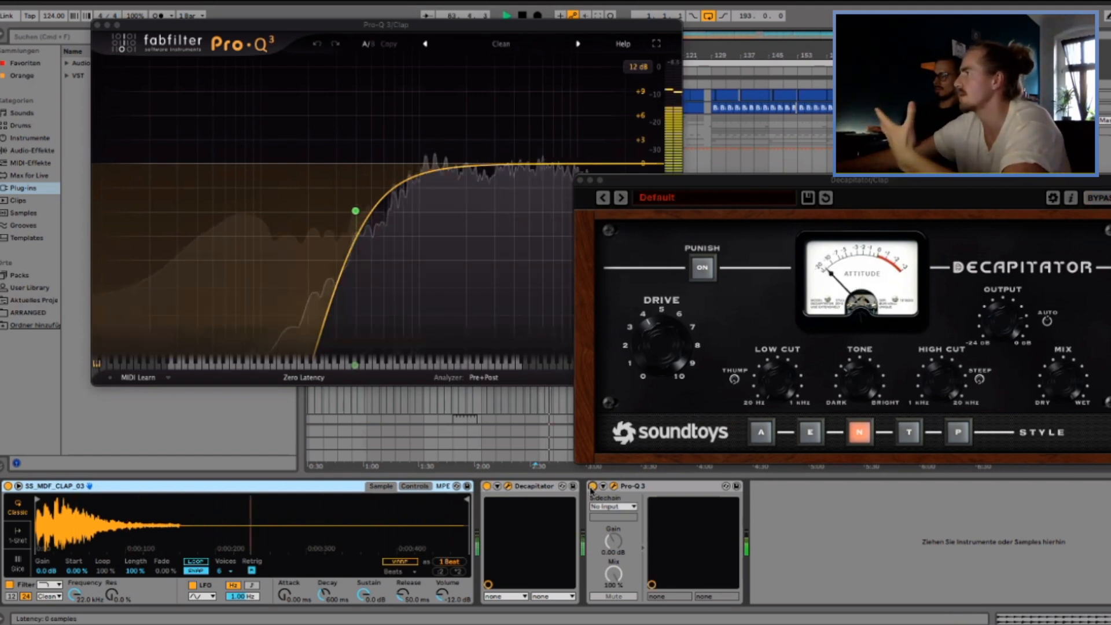
pyautogui.moveTo(335, 231)
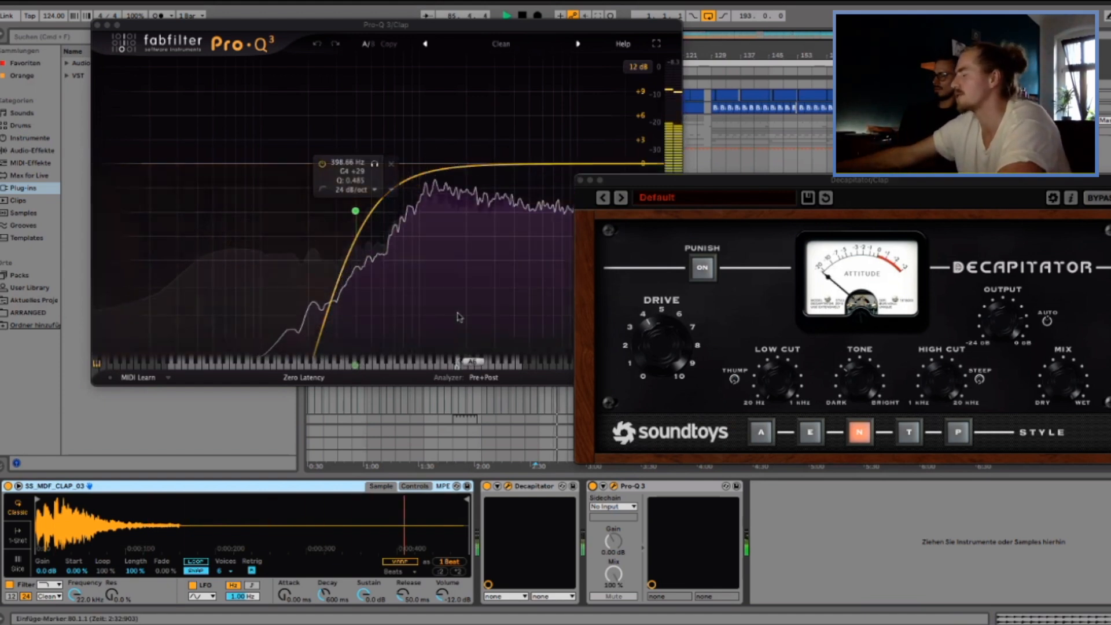
pyautogui.press('space')
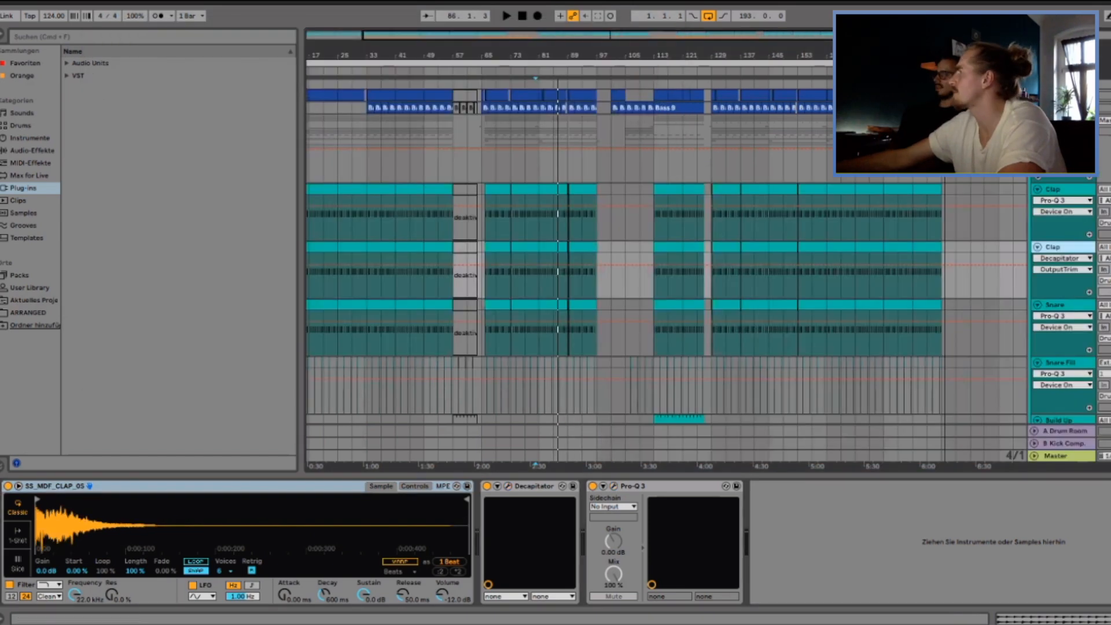
# Inspect the device chains of the Snare, Snare Fill and Build Up tracks in turn.
pyautogui.scroll(-2, 667, 251)
pyautogui.click(1087, 273)
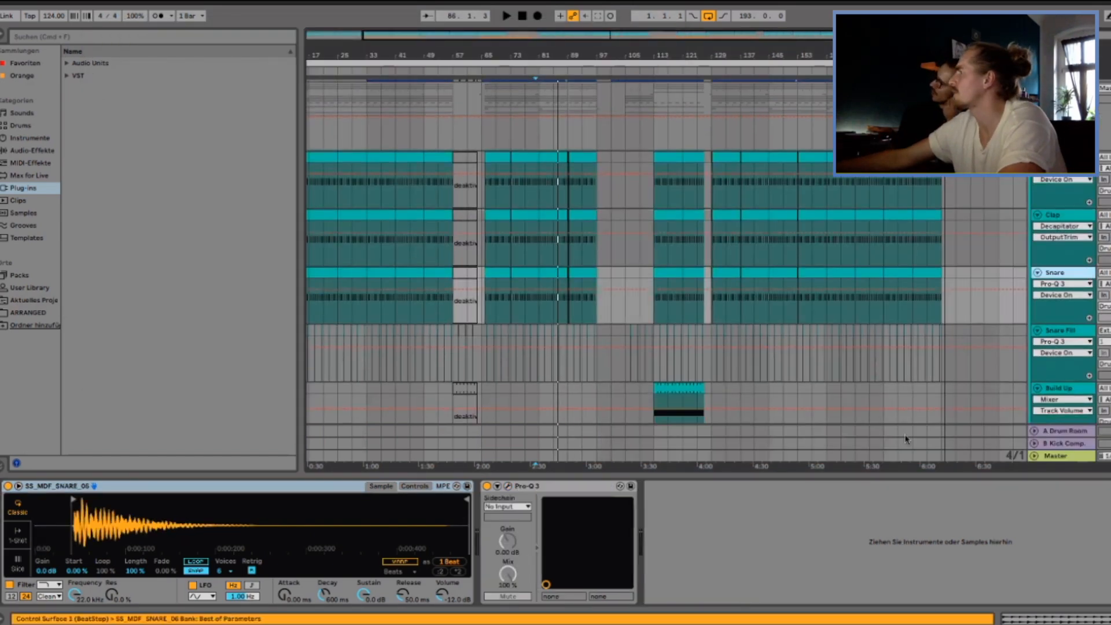
pyautogui.scroll(-3, 1070, 290)
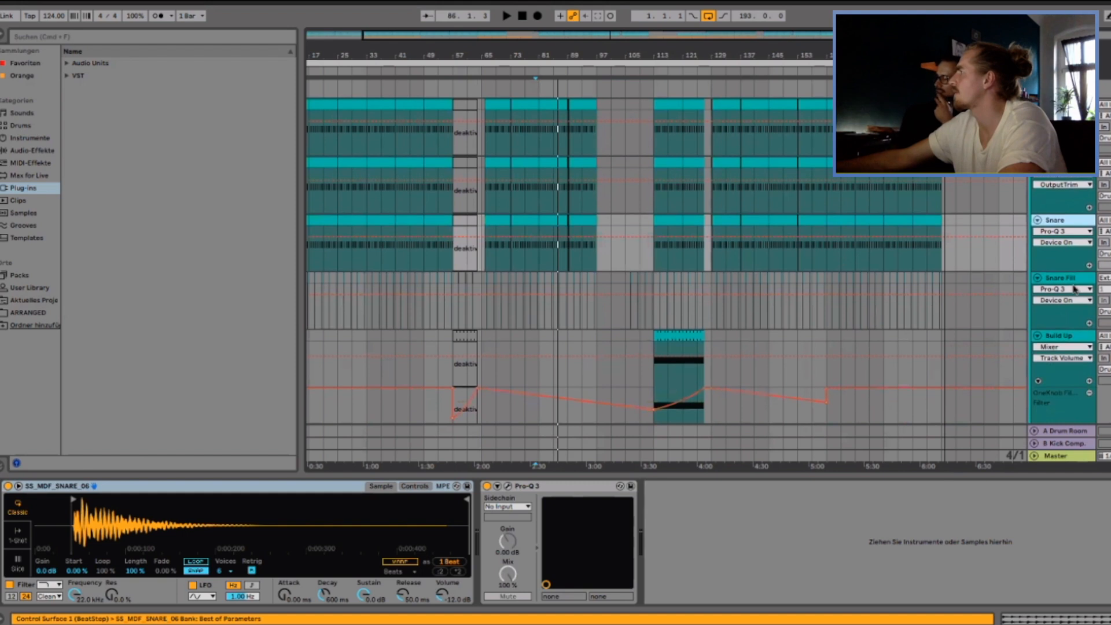
pyautogui.click(1073, 283)
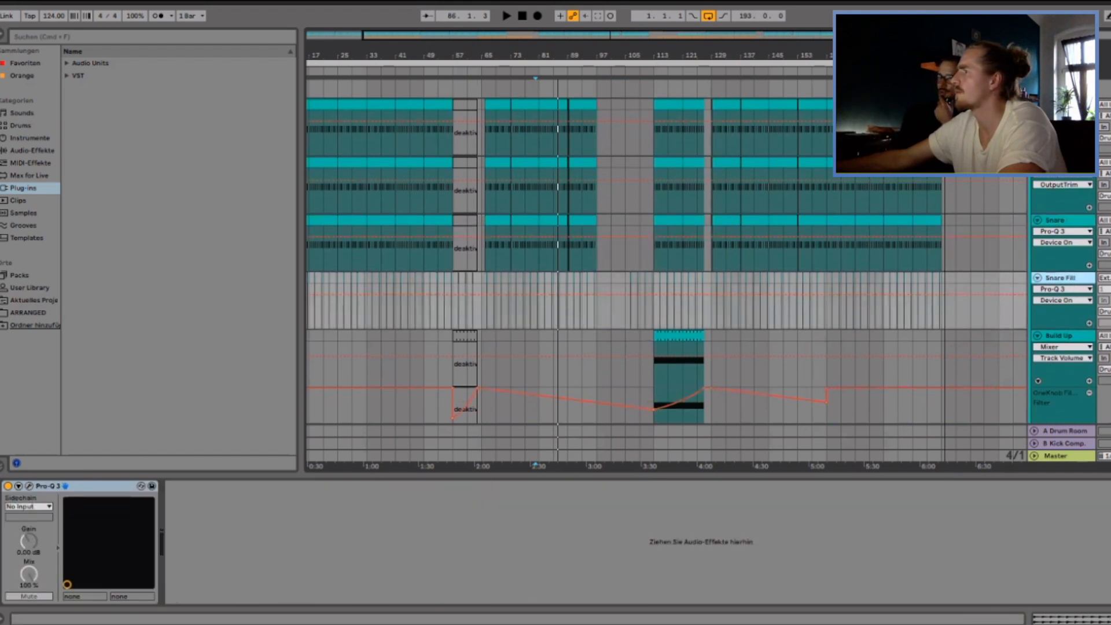
pyautogui.click(1086, 342)
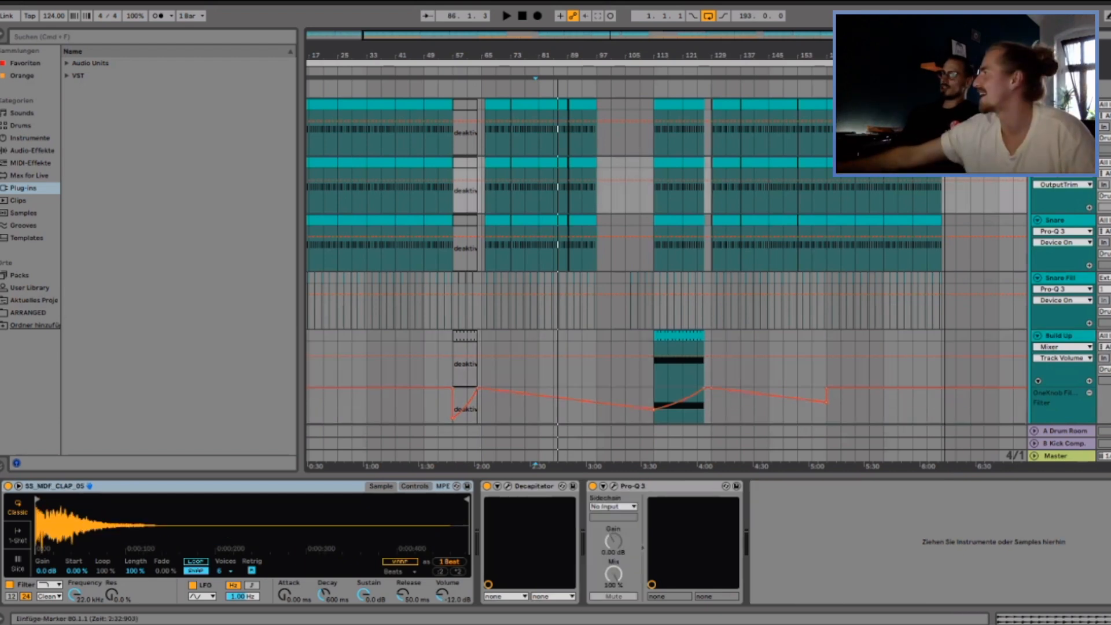
# Play the claps from bar 113, view both Clap tracks' samples and devices, and place the insert marker at bar 129.
pyautogui.scroll(4, 667, 254)
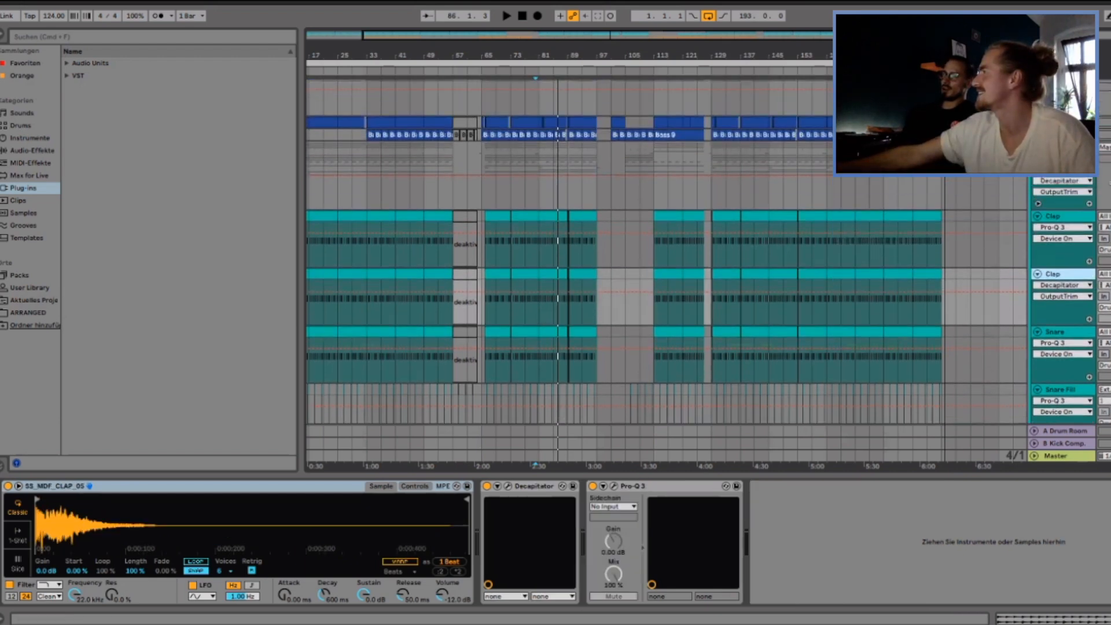
pyautogui.scroll(-6, 1047, 261)
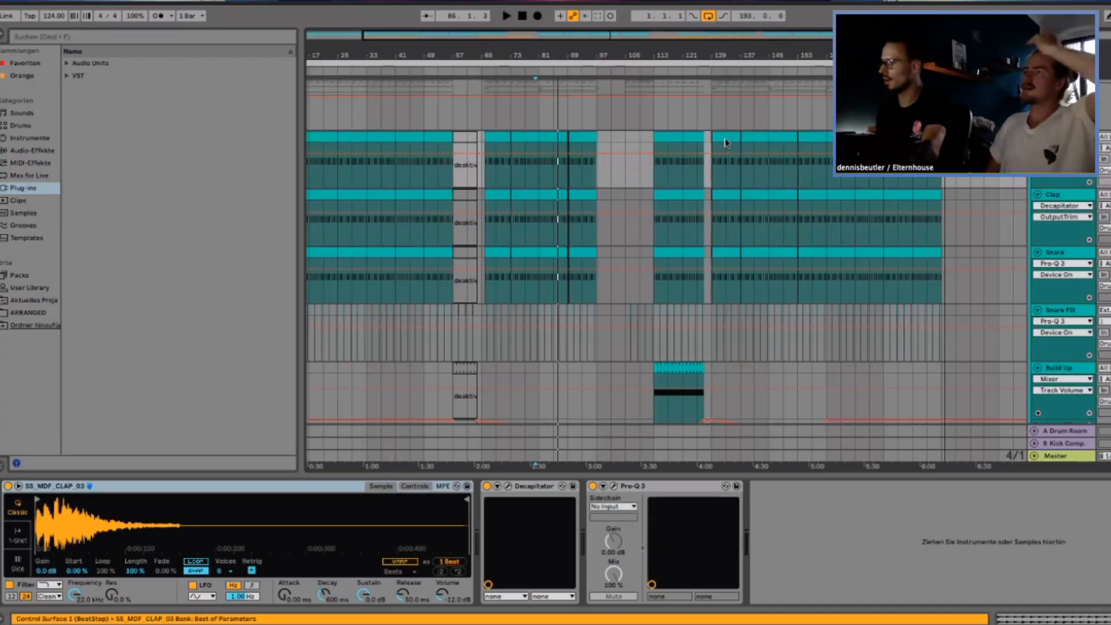
pyautogui.click(669, 139)
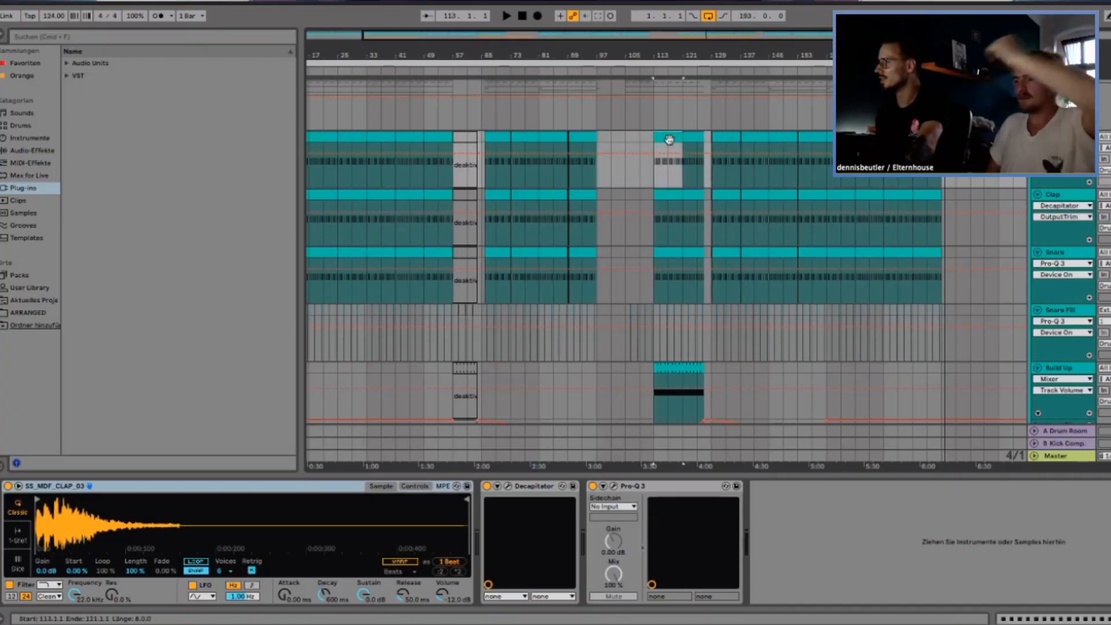
pyautogui.press('space')
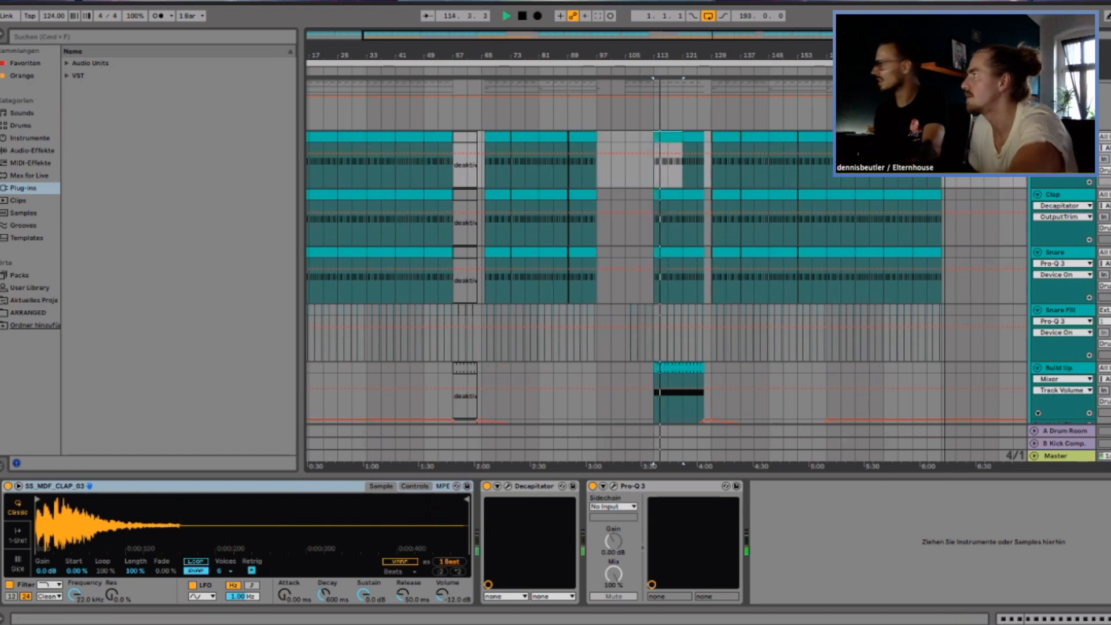
pyautogui.click(1065, 197)
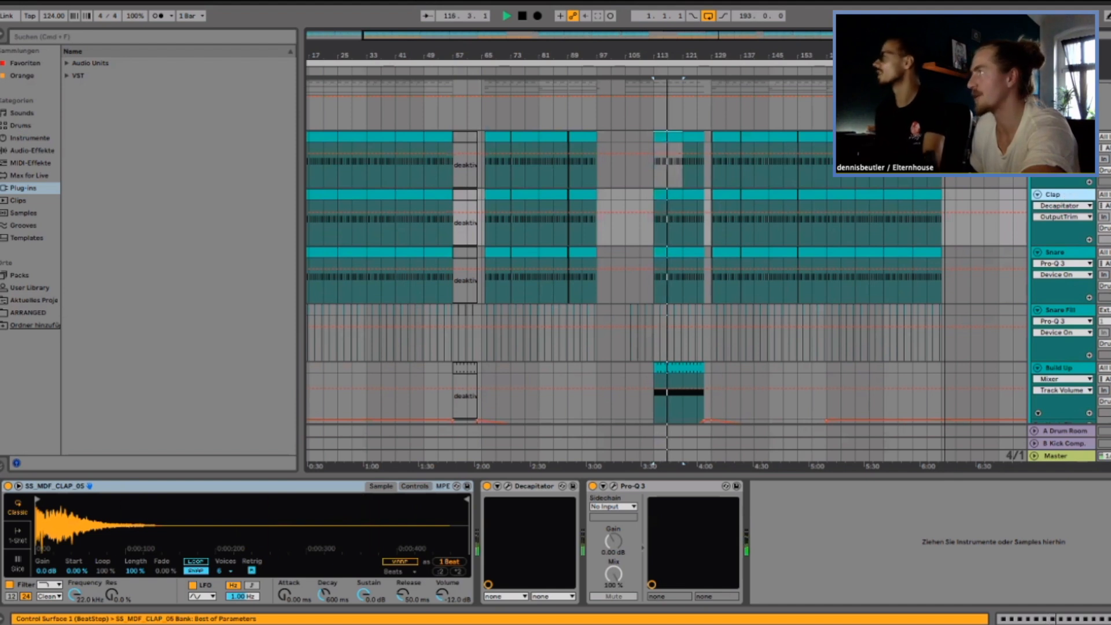
pyautogui.click(1063, 137)
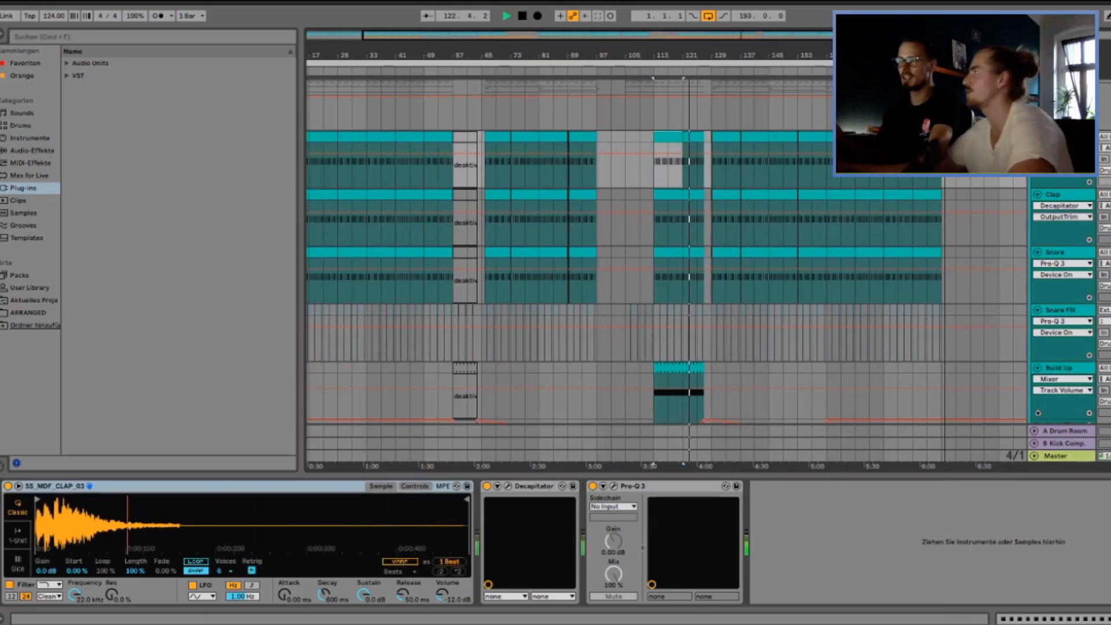
pyautogui.click(717, 122)
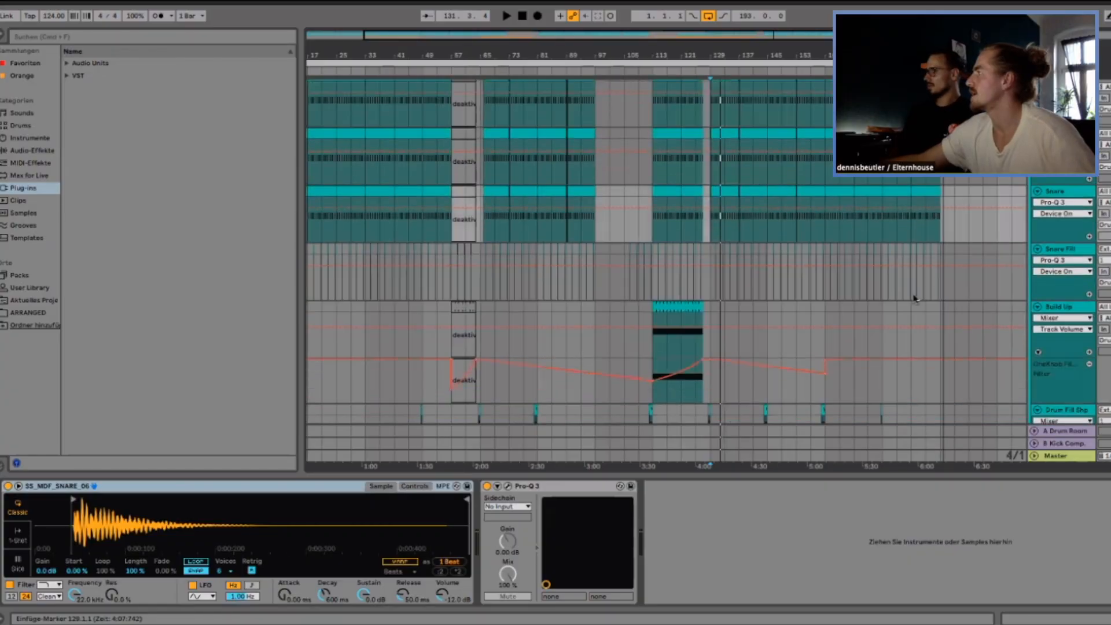
# Inspect the samples and devices of HiHat Main, HiHat Open, HiHat and HiHat Close in the High Group.
pyautogui.scroll(-5, 1056, 372)
pyautogui.click(1064, 298)
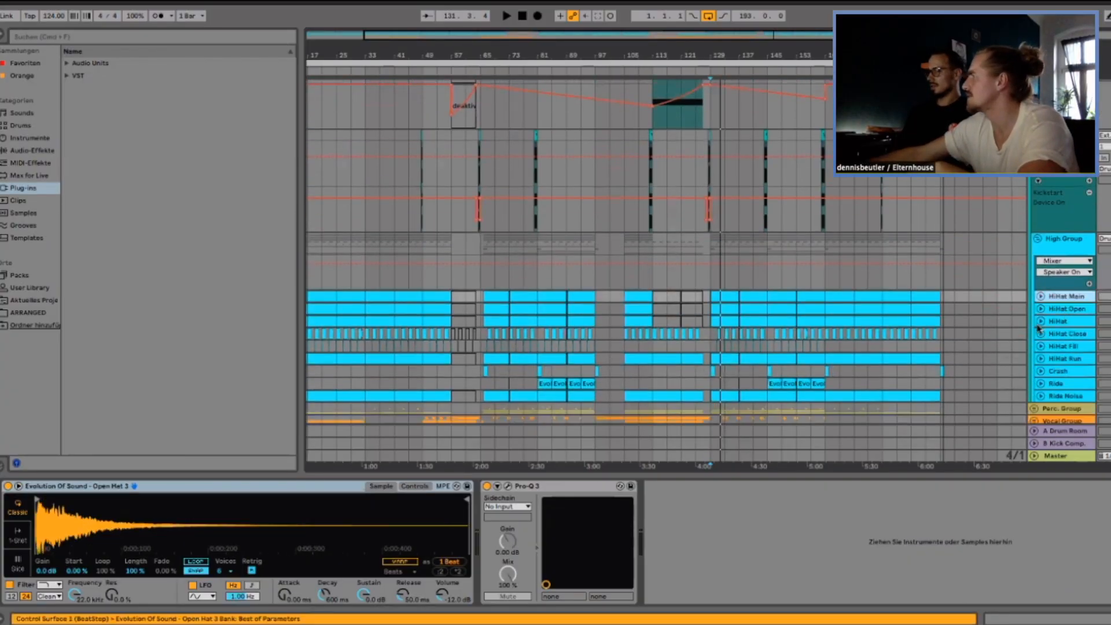
pyautogui.scroll(-2, 1039, 328)
pyautogui.scroll(-1, 1039, 328)
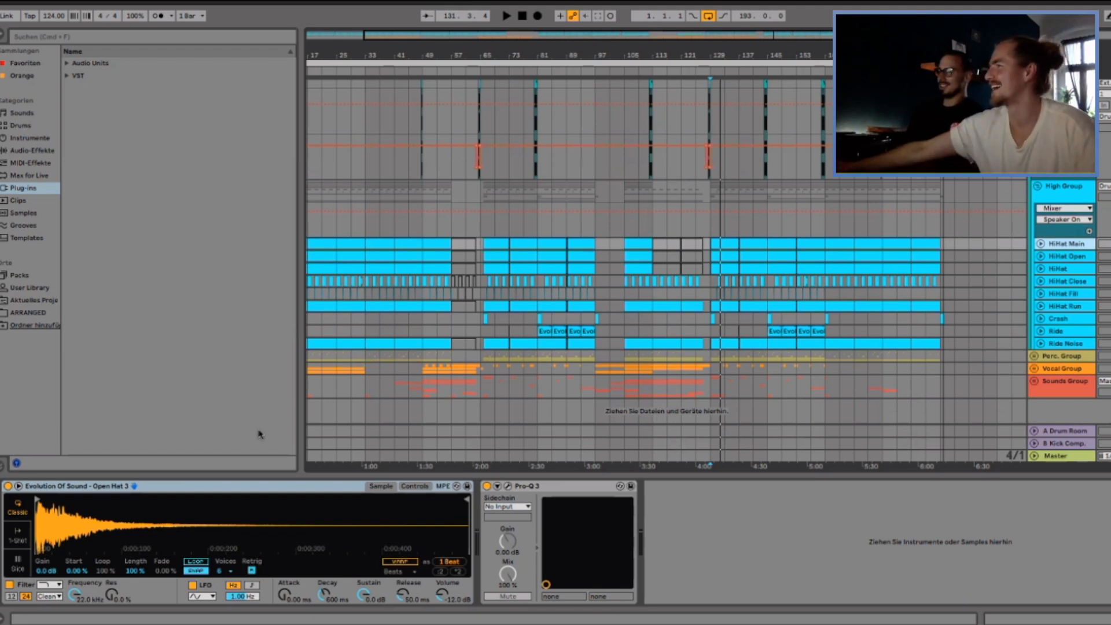
pyautogui.click(1078, 258)
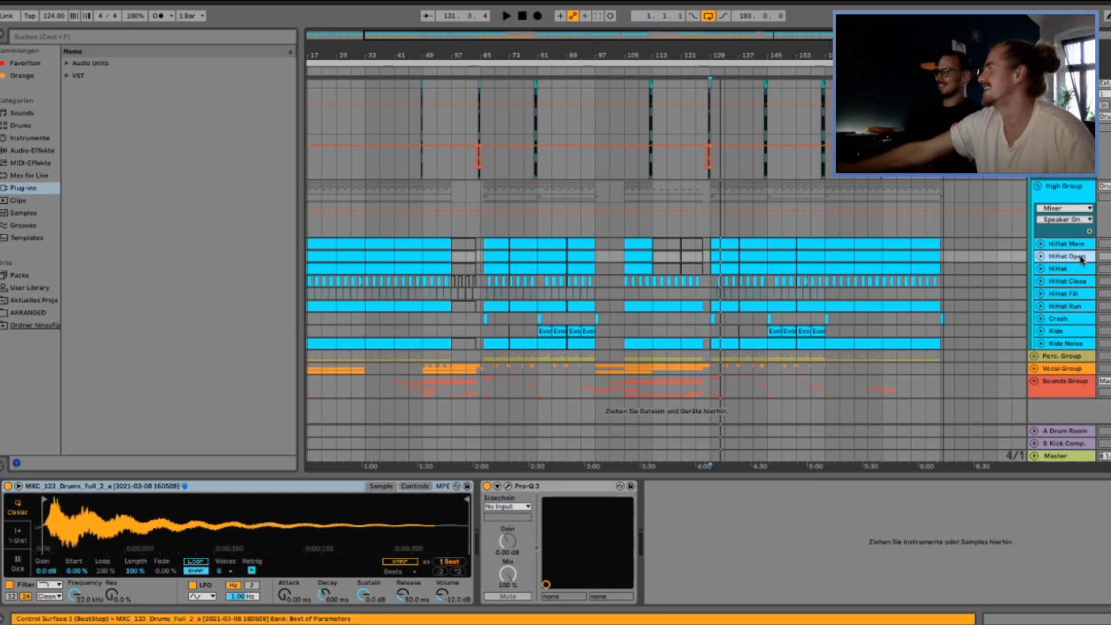
pyautogui.click(1075, 272)
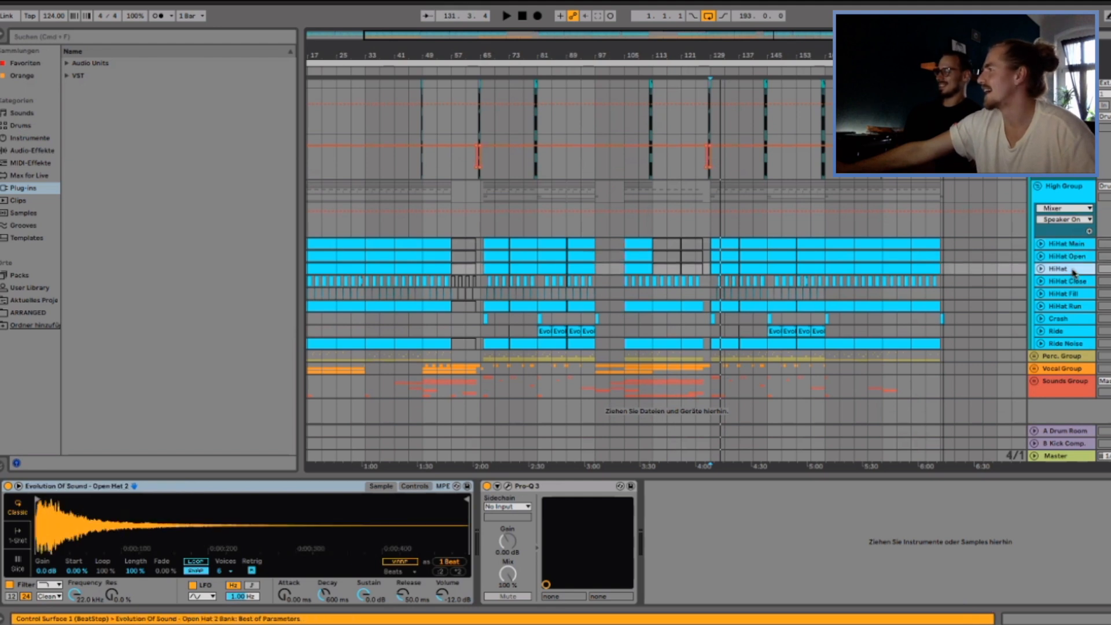
pyautogui.click(1063, 281)
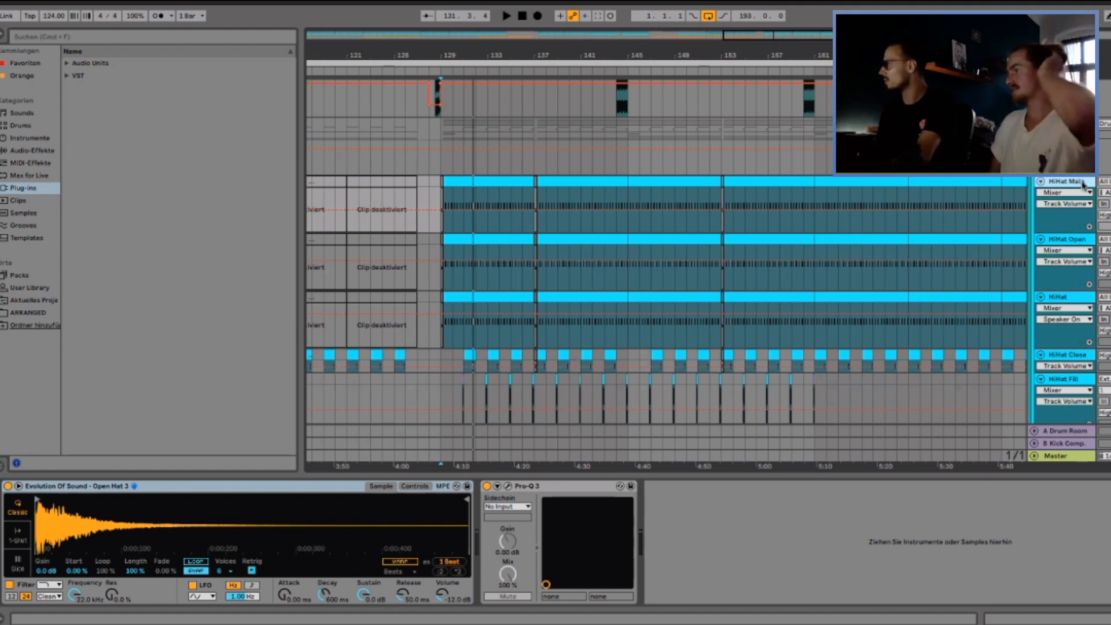
# Review the unfolded HiHat Main, HiHat Open and HiHat tracks one after another to compare their samples and Pro-Q 3 processing.
pyautogui.click(1062, 220)
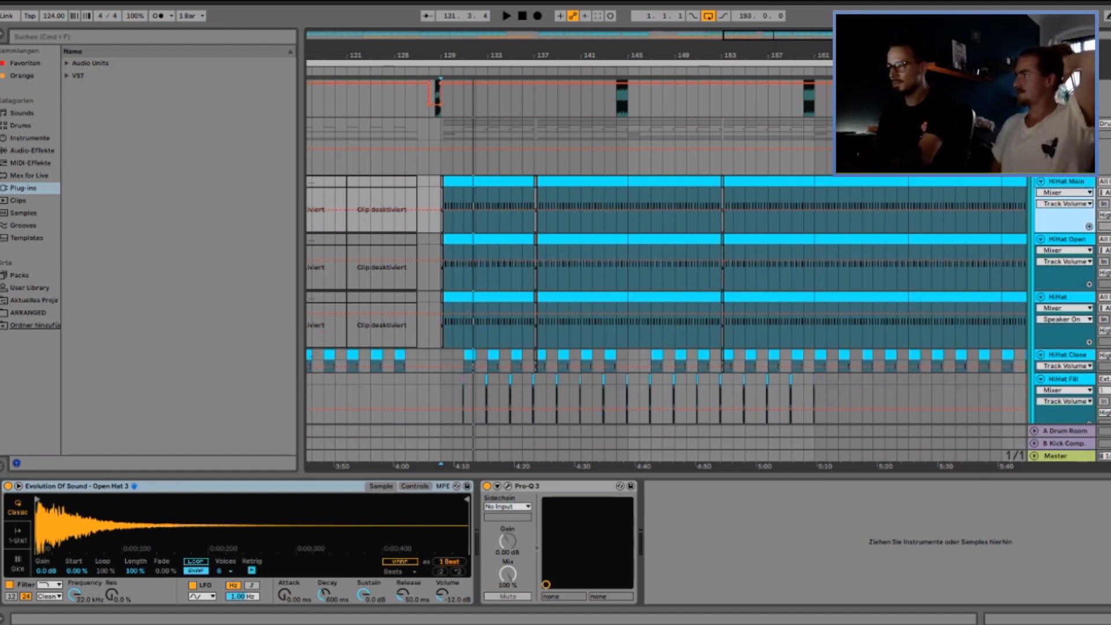
pyautogui.click(1066, 240)
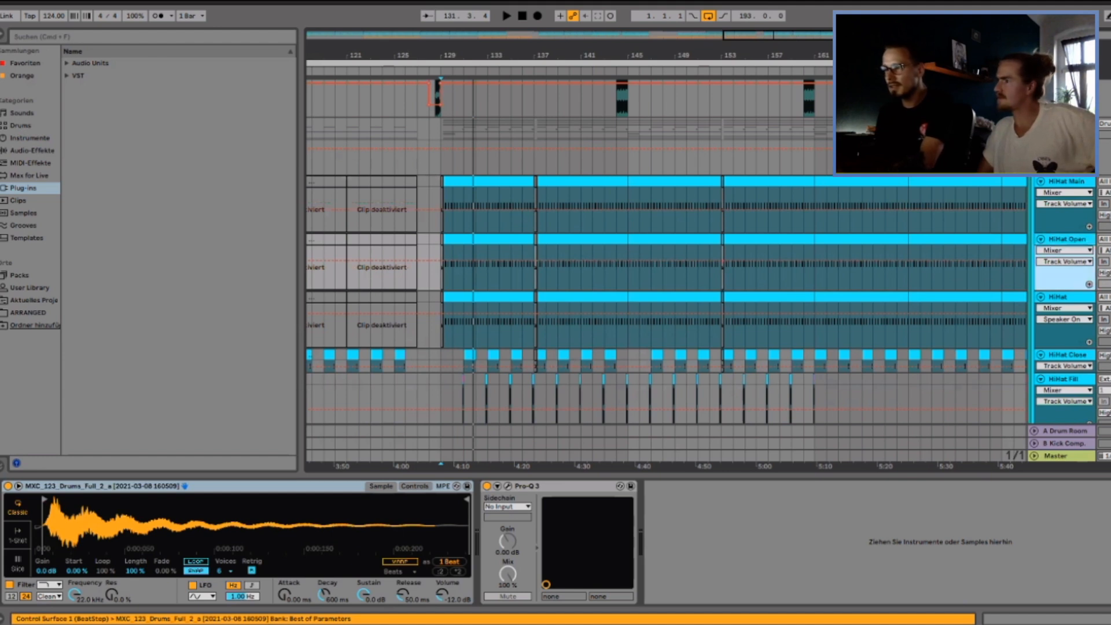
pyautogui.press('Down')
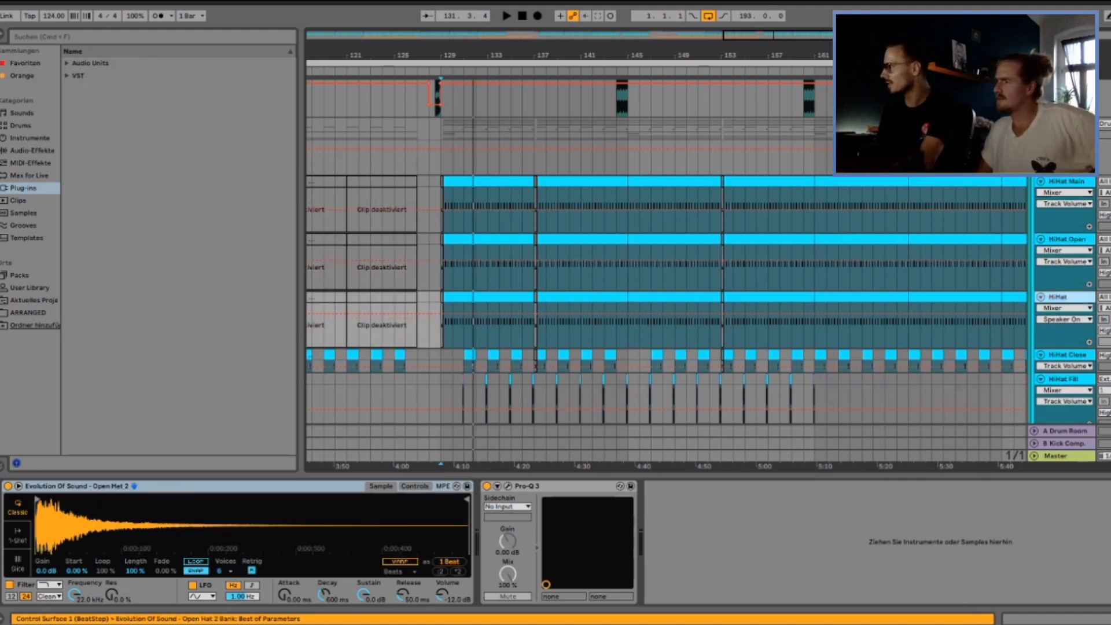
# Select the HiHat Open track to view its sample and Pro-Q 3, and play the hi-hats from bar 129.
pyautogui.press('Up')
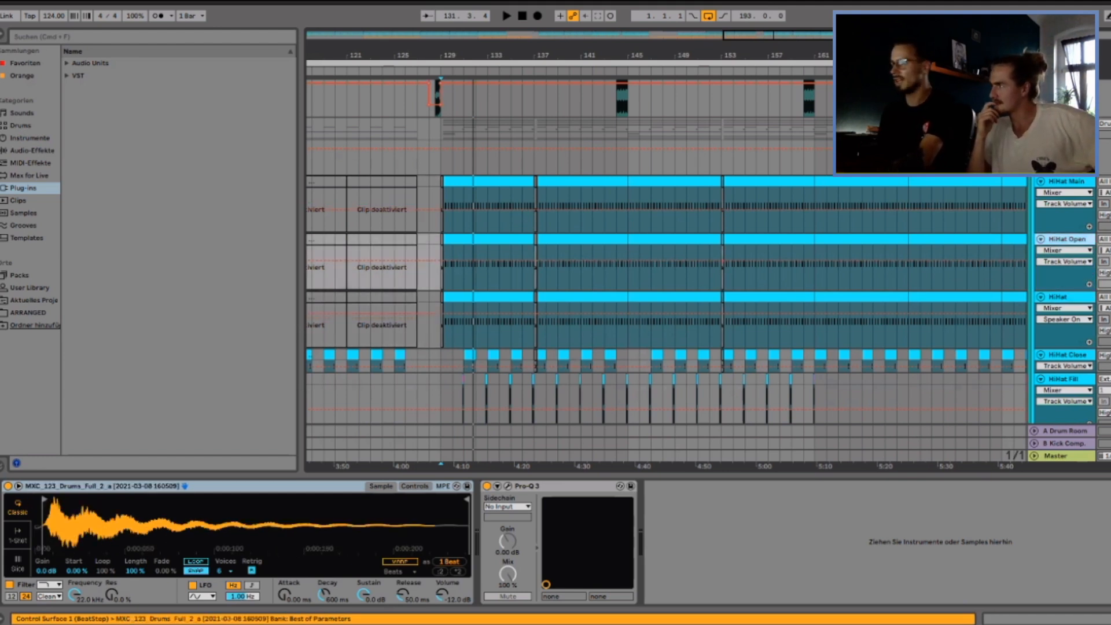
pyautogui.press('Down')
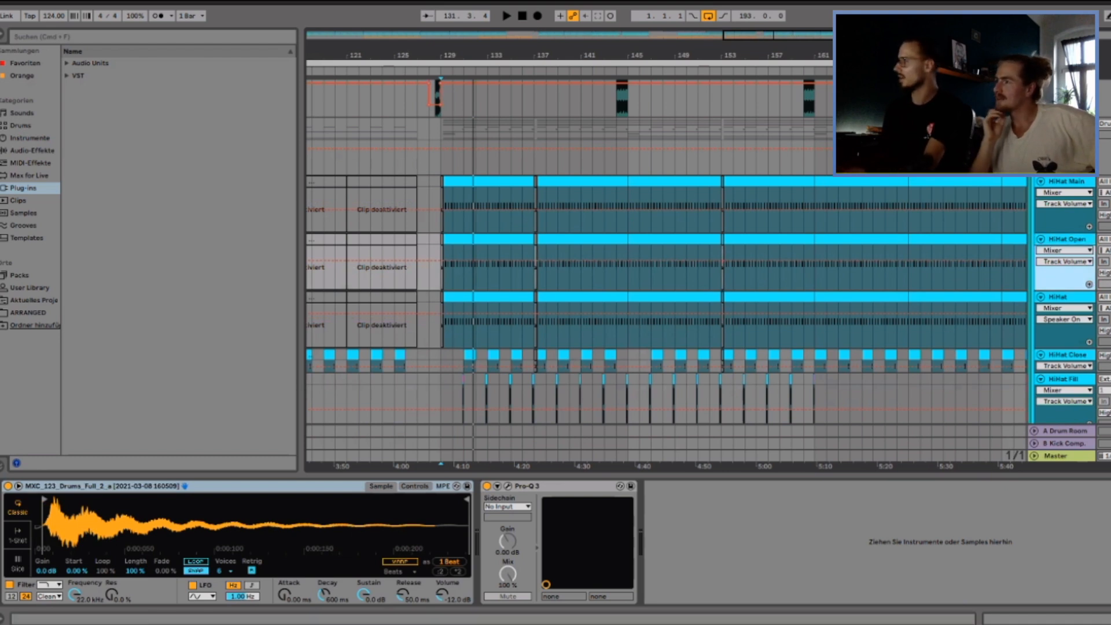
pyautogui.press('Escape')
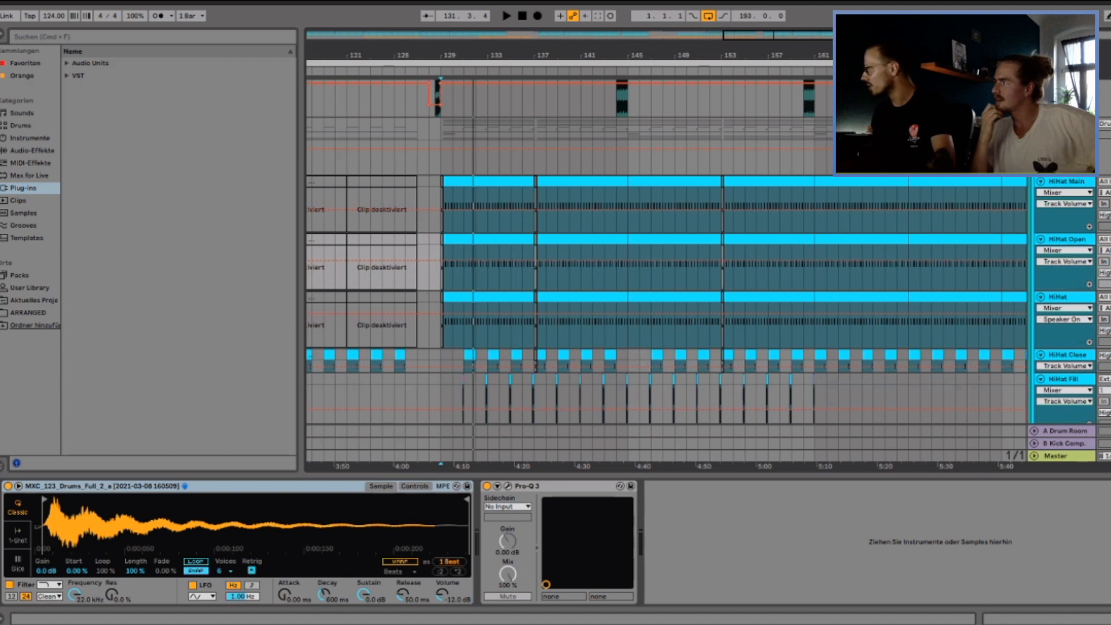
pyautogui.press('space')
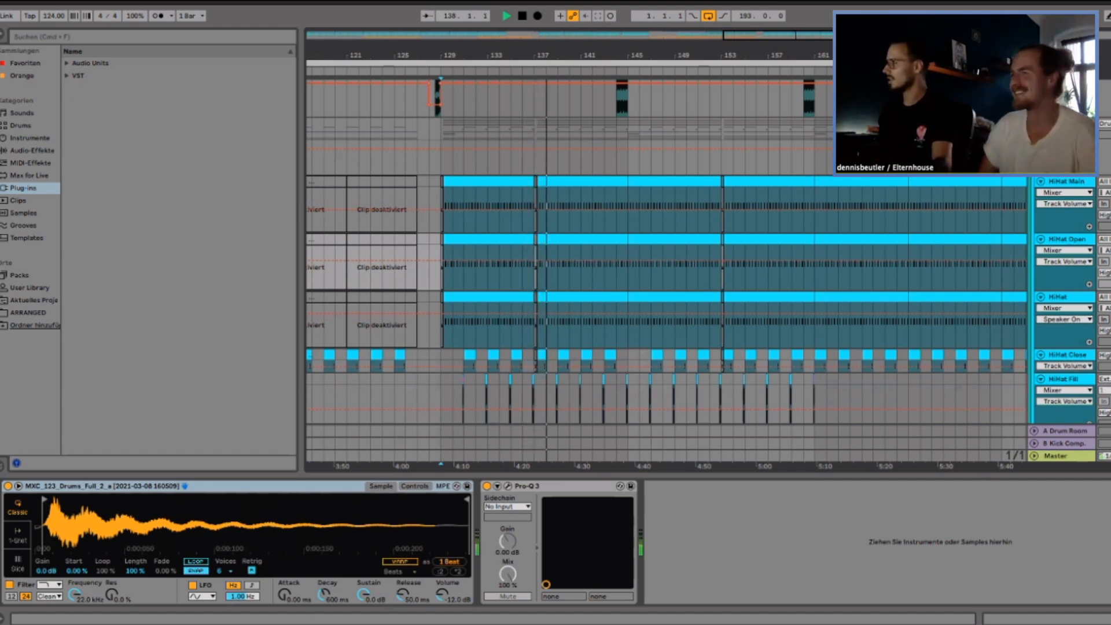
# Inspect the devices of the HiHat Close, HiHat Fill and HiHat Run tracks during playback.
pyautogui.click(1083, 355)
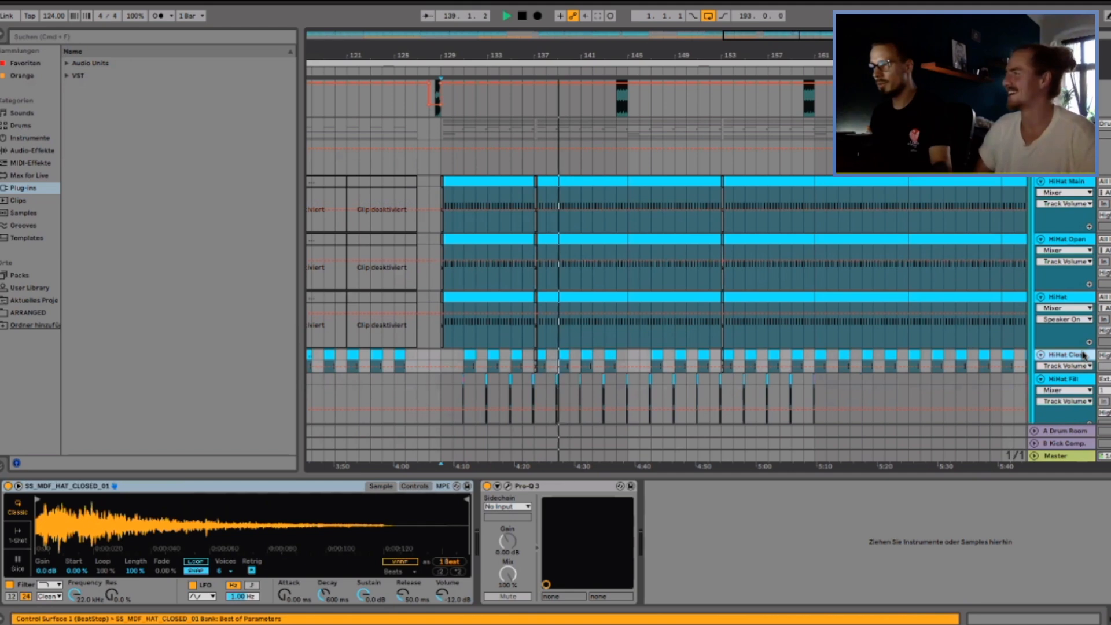
pyautogui.scroll(-3, 1104, 350)
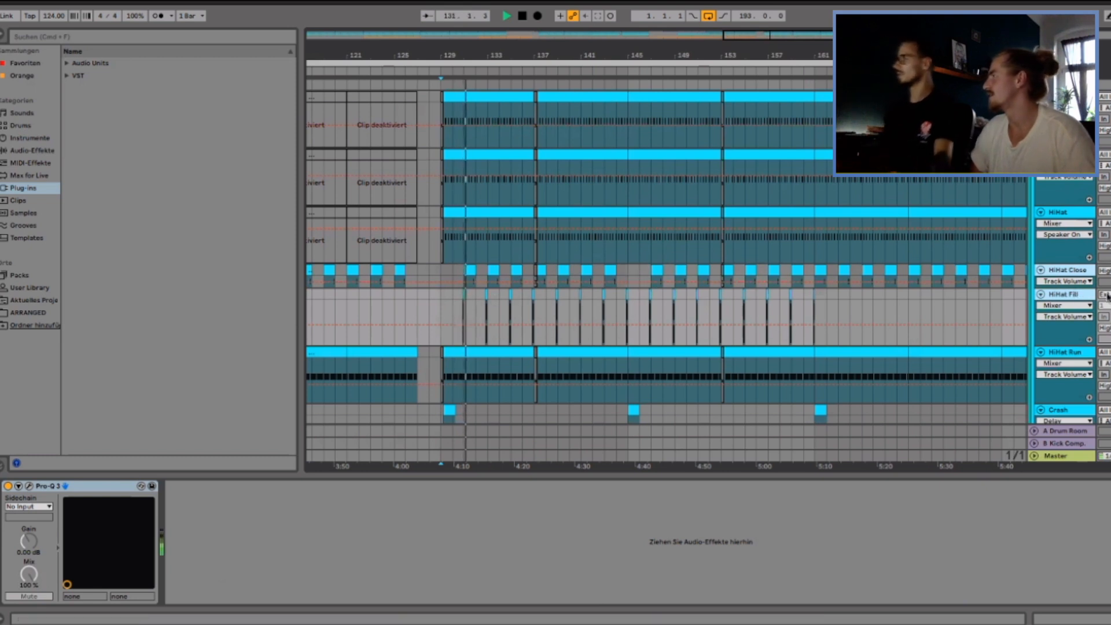
pyautogui.click(1067, 354)
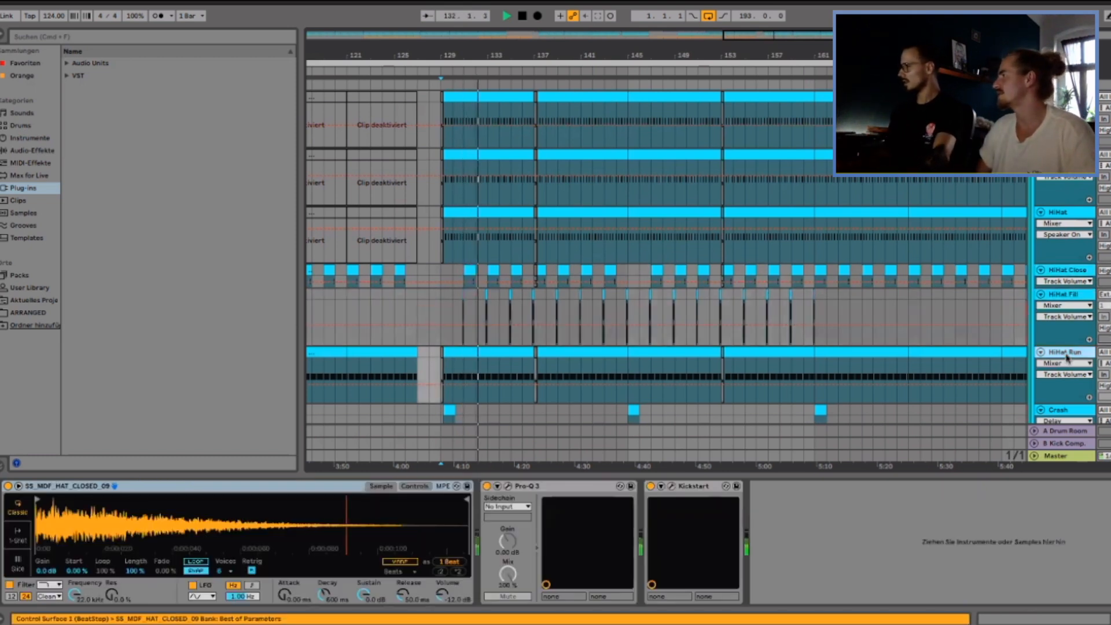
# Unfold the three Perc. tracks, Tamb. and Shaker in the Perc. Group to show their waveforms.
pyautogui.scroll(-3, 665, 261)
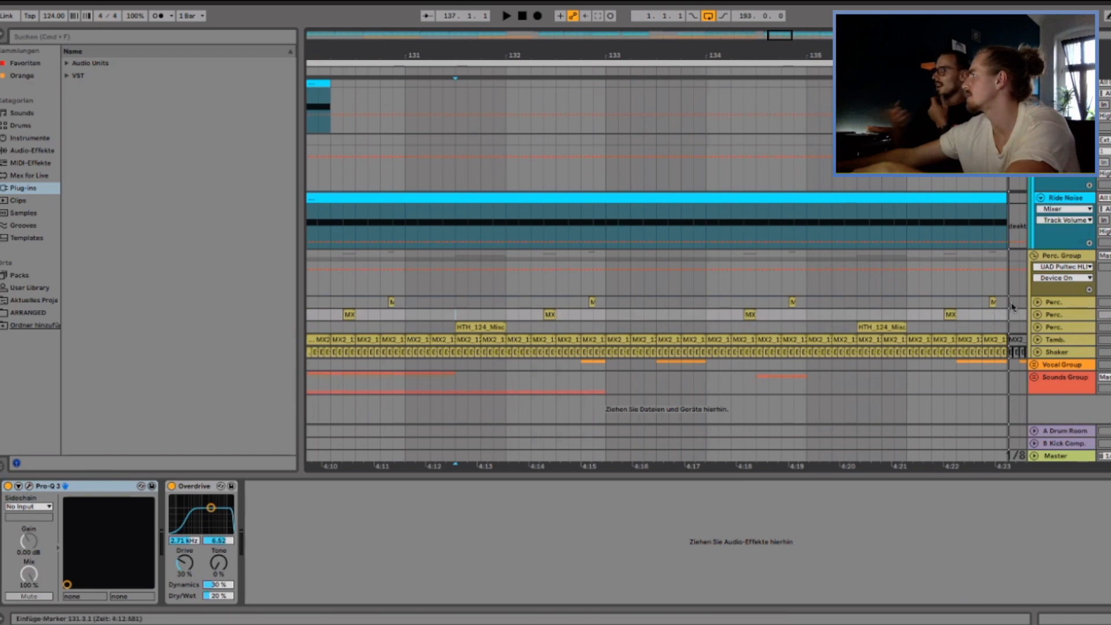
pyautogui.click(1038, 302)
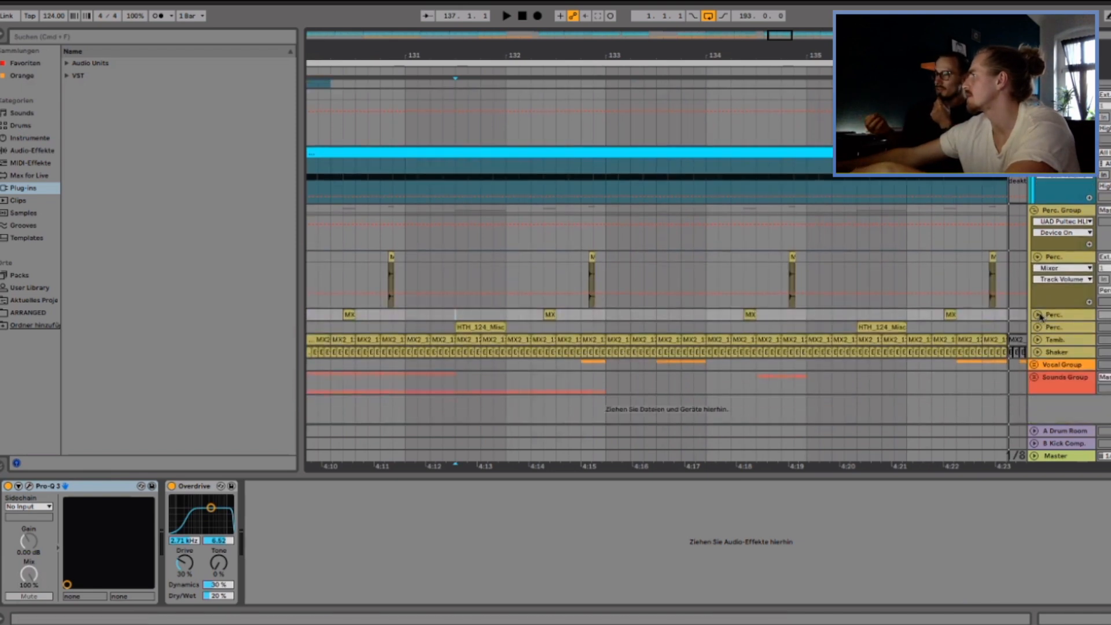
pyautogui.click(1038, 314)
pyautogui.click(1038, 328)
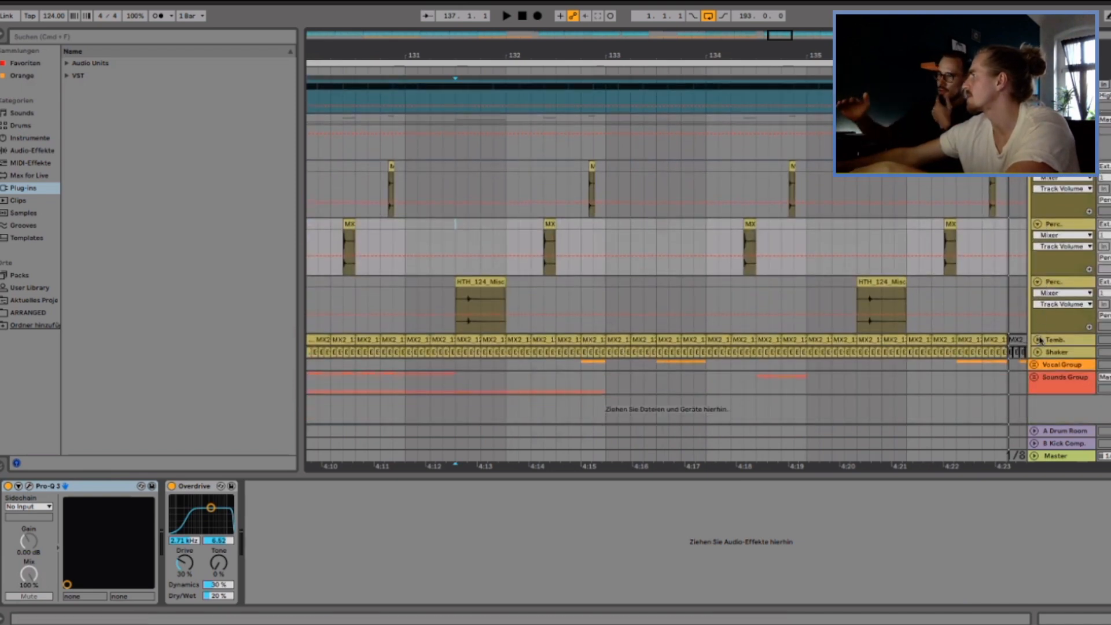
pyautogui.click(1038, 339)
pyautogui.click(1038, 357)
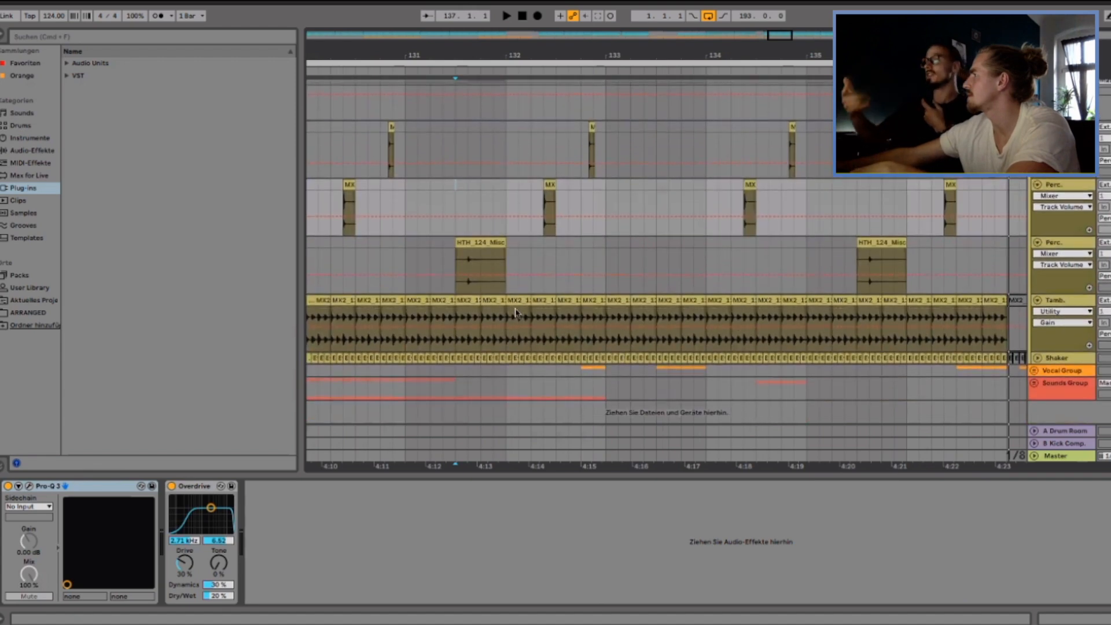
# Examine how the cut-up Perc., Tamb. and Shaker clips are arranged from bar 129 onward.
pyautogui.scroll(-5, 527, 275)
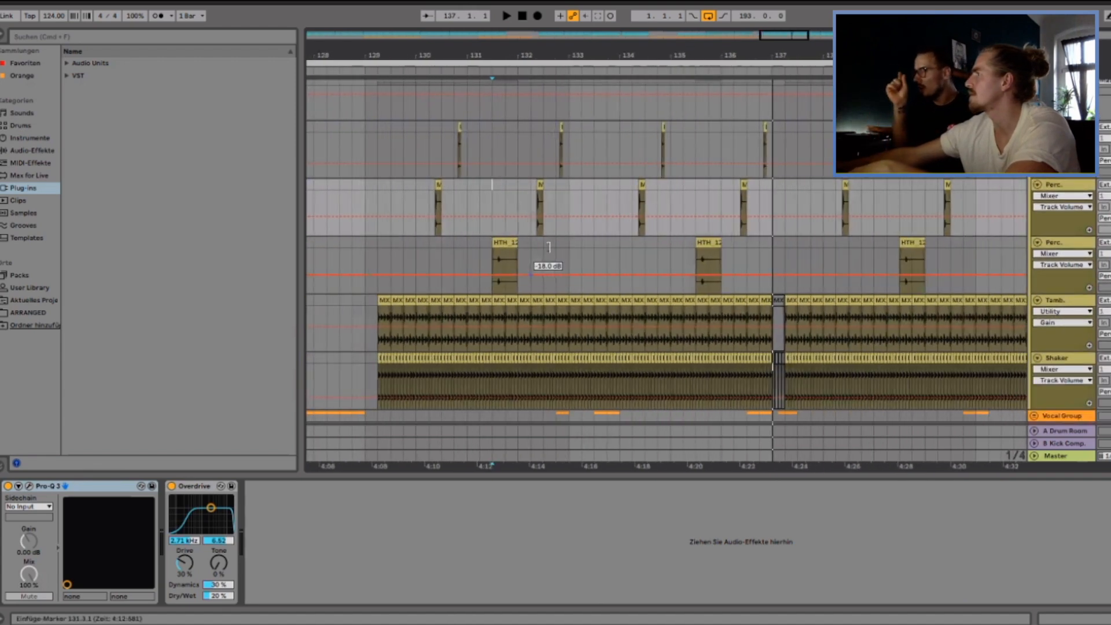
pyautogui.hscroll(-4, 525, 238)
pyautogui.scroll(-2, 525, 238)
pyautogui.scroll(5, 526, 238)
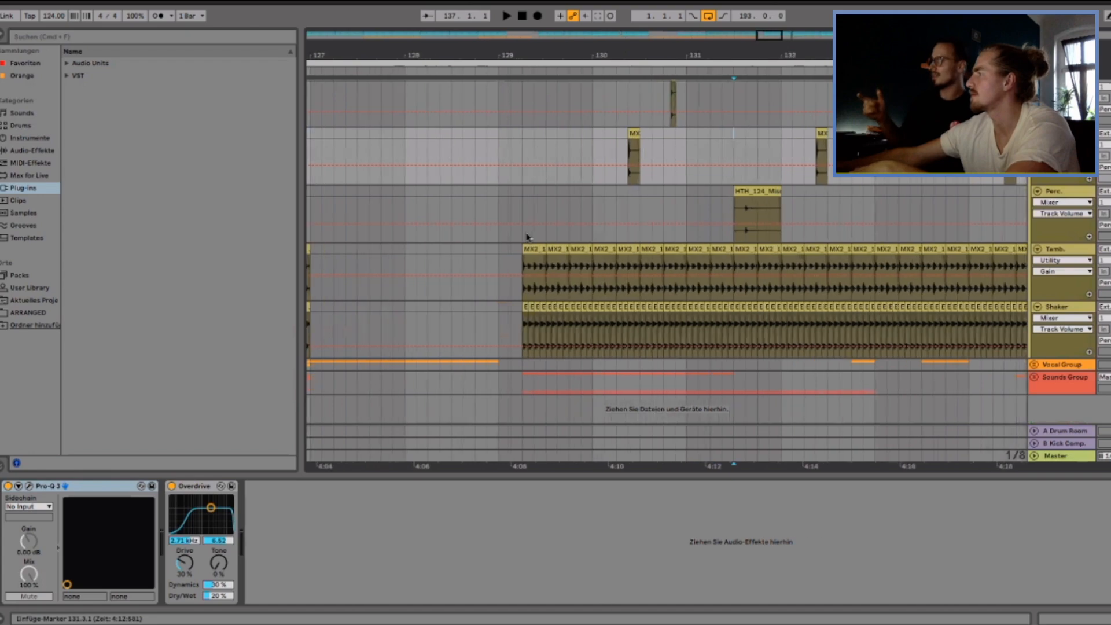
pyautogui.scroll(2, 526, 237)
pyautogui.hscroll(2, 666, 221)
pyautogui.scroll(2, 619, 232)
pyautogui.scroll(-2, 521, 277)
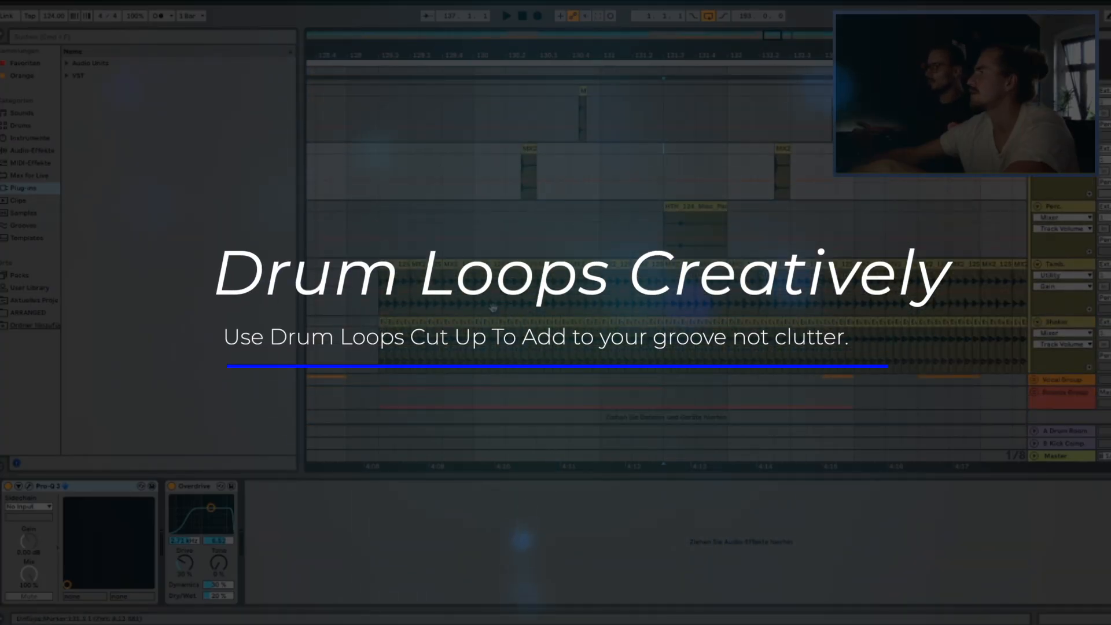
pyautogui.scroll(2, 766, 214)
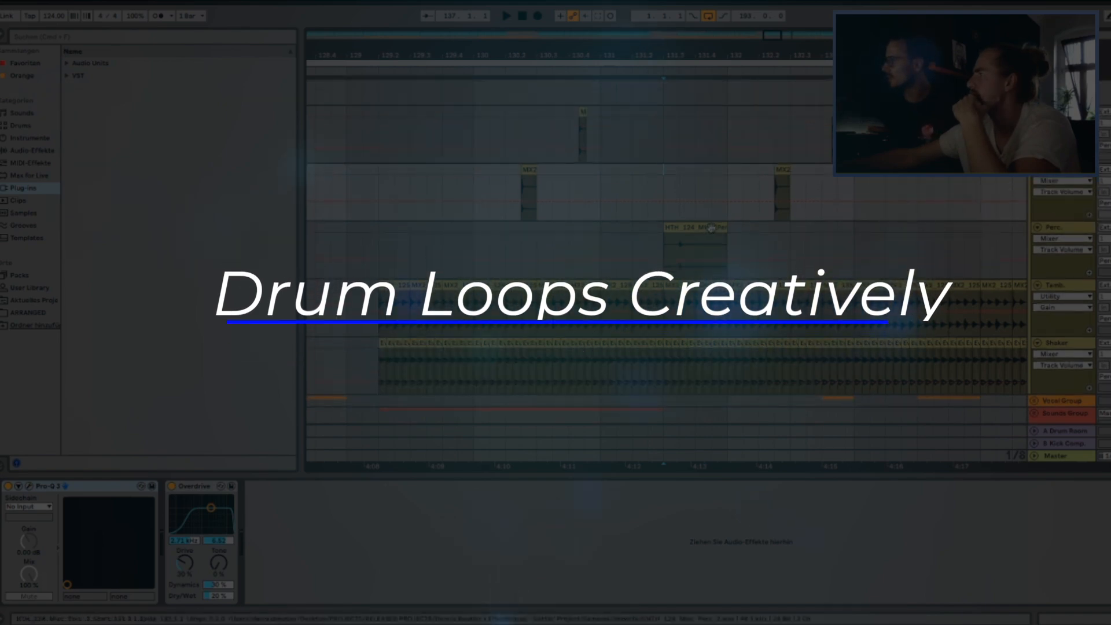
pyautogui.scroll(2, 766, 214)
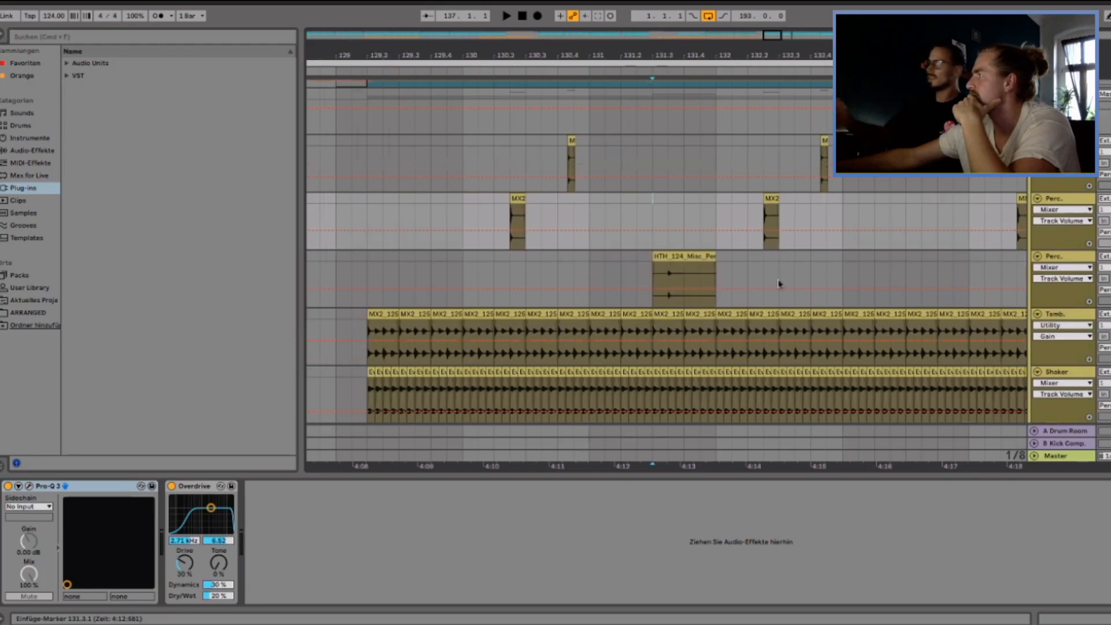
pyautogui.scroll(-4, 770, 287)
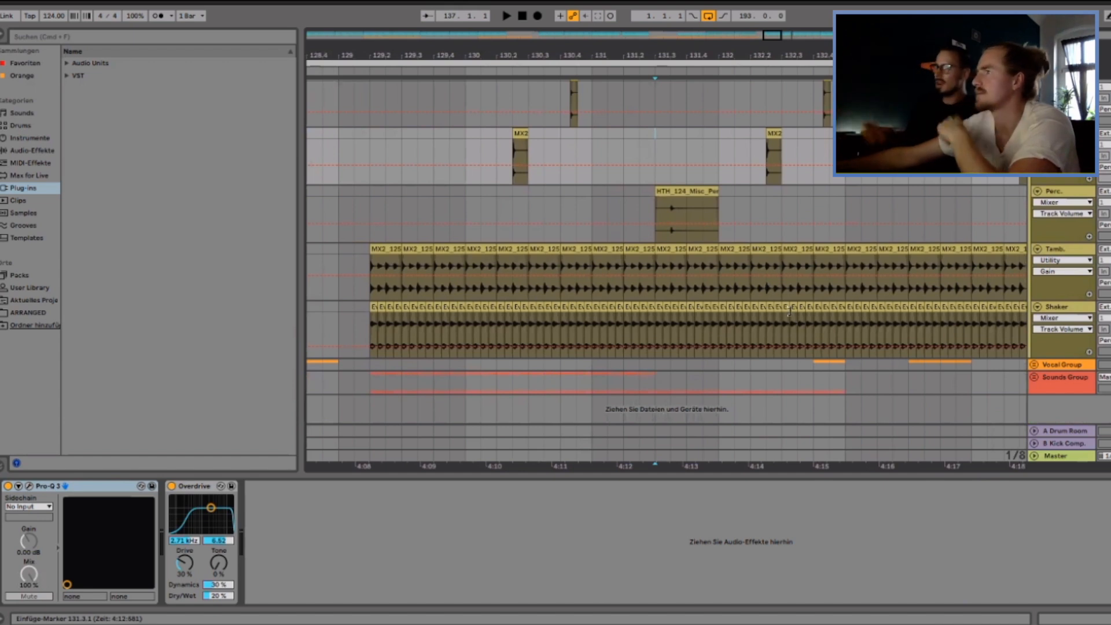
pyautogui.hscroll(-1, 792, 318)
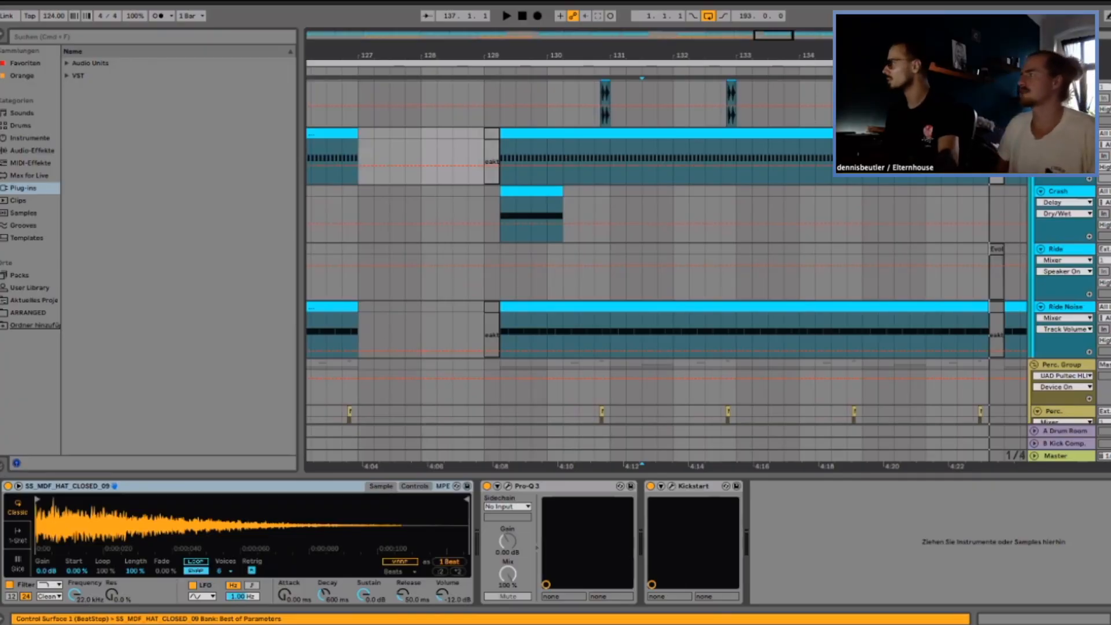
# Inspect the Kickstart plug-in on HiHat Run while playing the section, with its window moved below the upper tracks.
pyautogui.press('space')
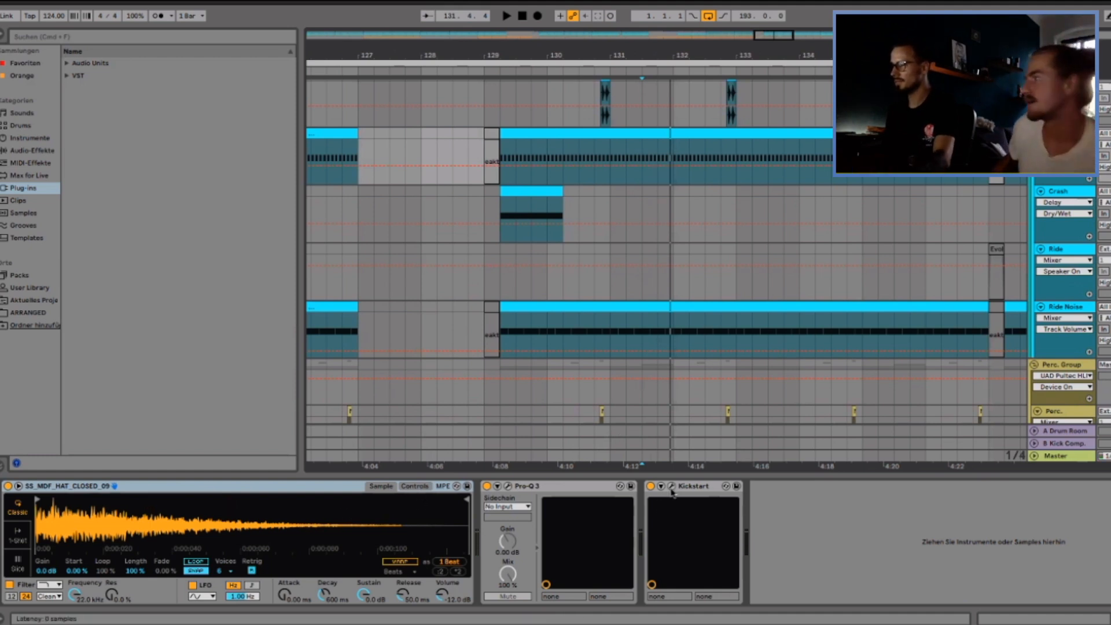
pyautogui.moveTo(575, 98); pyautogui.dragTo(575, 289)
pyautogui.press('space')
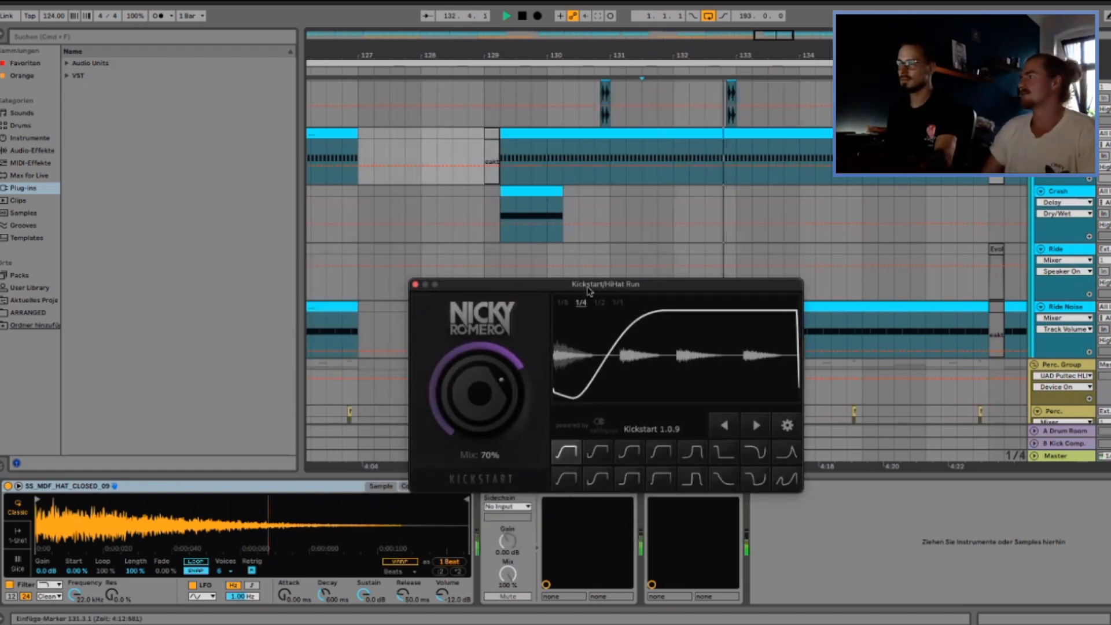
pyautogui.press('space')
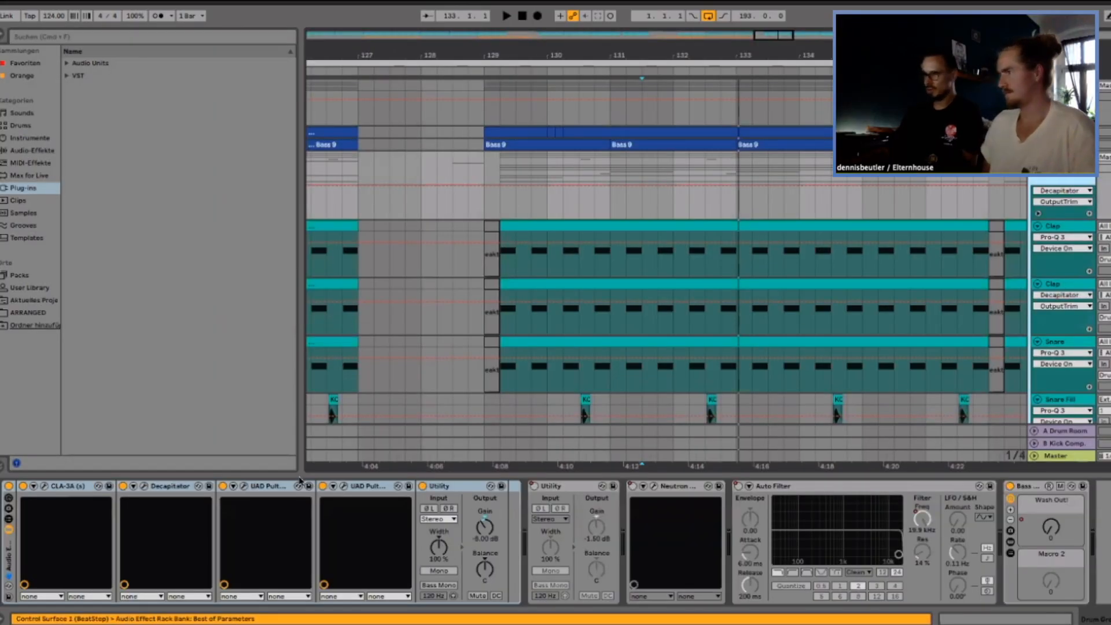
# Bypass the Drum Group's audio effect rack and re-enable it to compare the dry and processed drums.
pyautogui.click(9, 486)
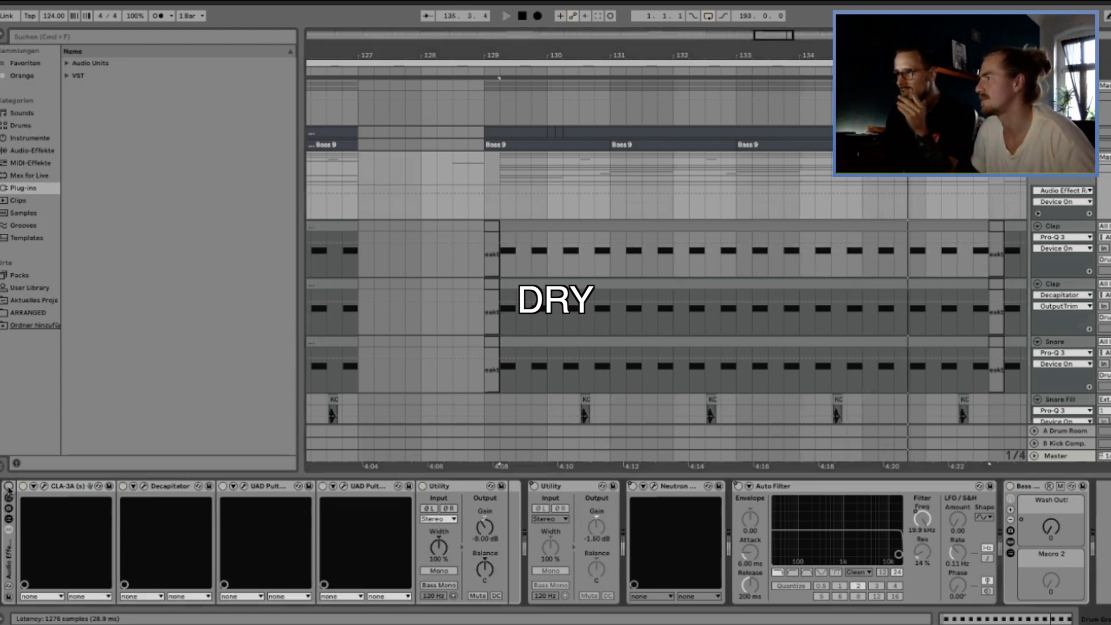
pyautogui.click(9, 487)
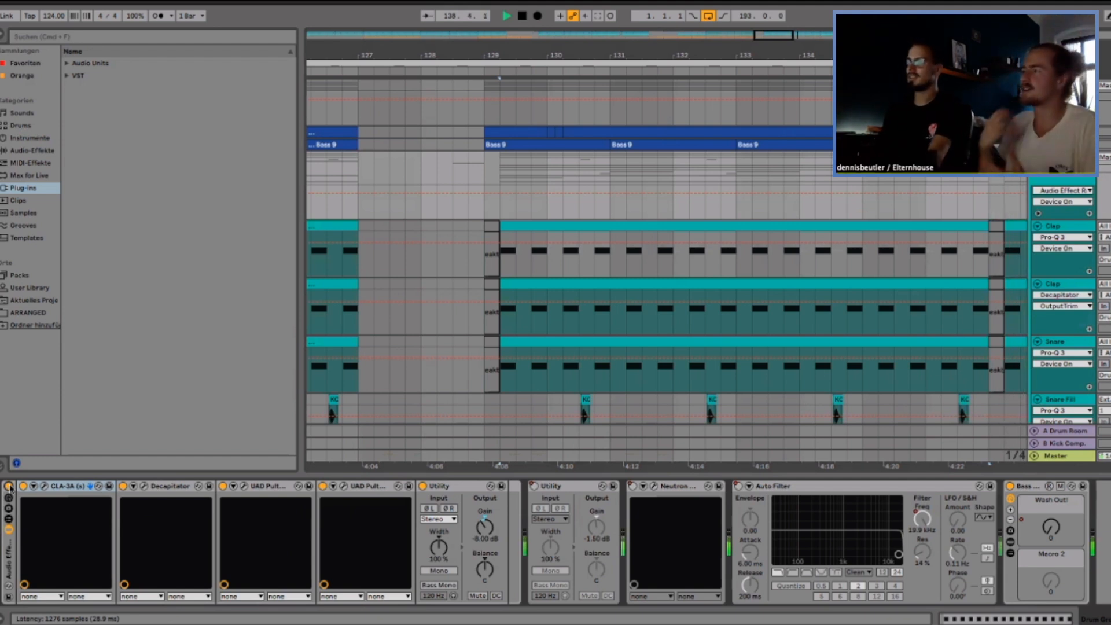
# Open the Drum Group's Decapitator and view its preset categories without choosing another preset.
pyautogui.click(158, 489)
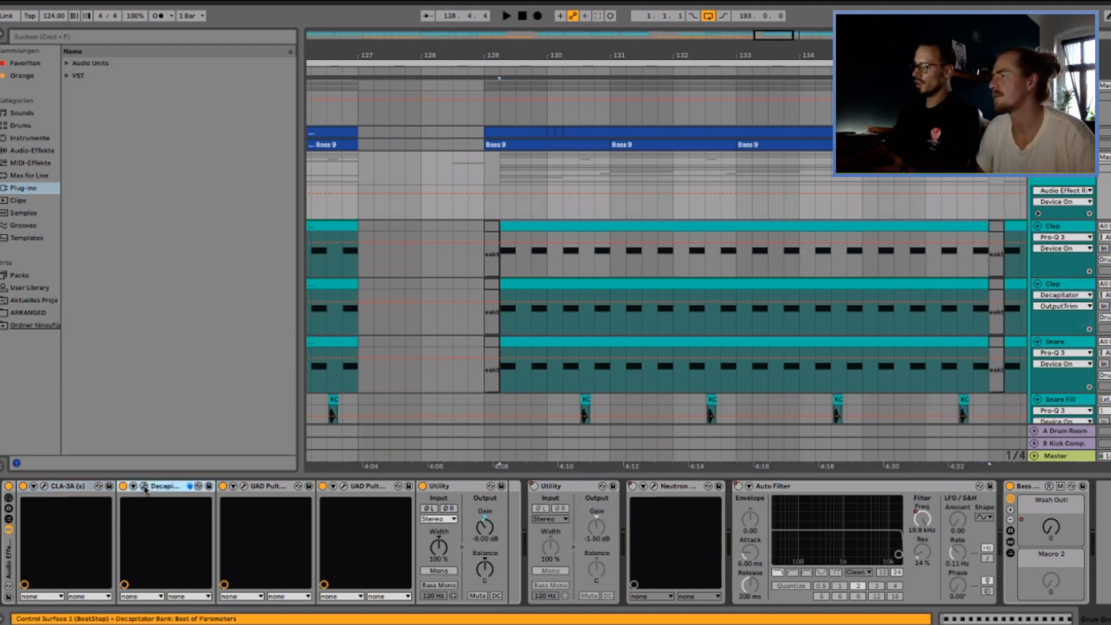
pyautogui.click(144, 487)
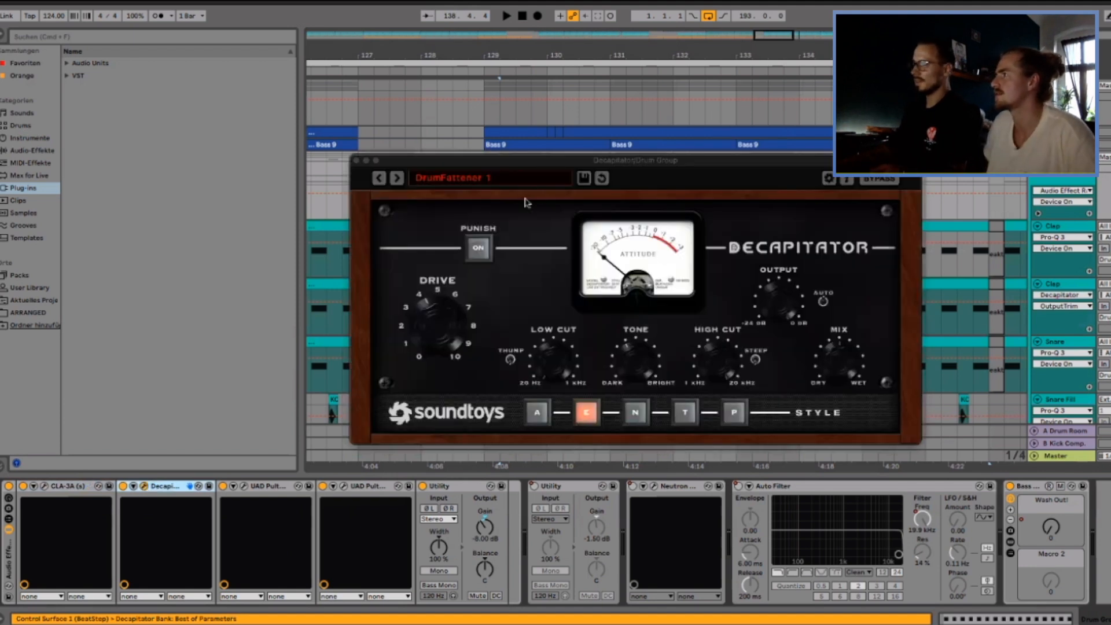
pyautogui.click(446, 182)
pyautogui.moveTo(446, 176)
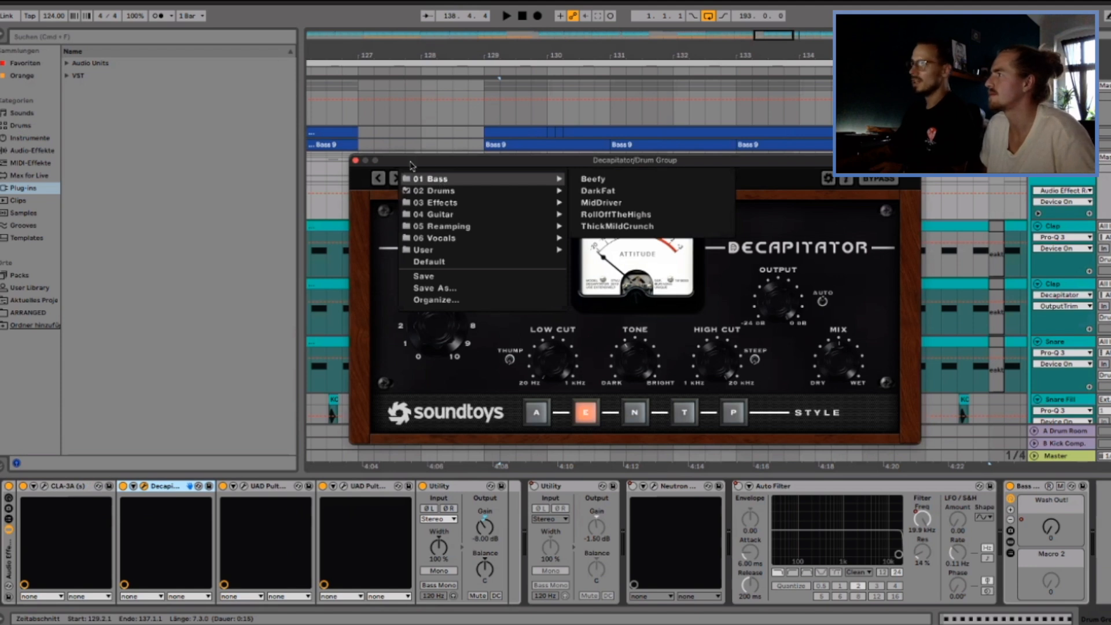
pyautogui.click(373, 247)
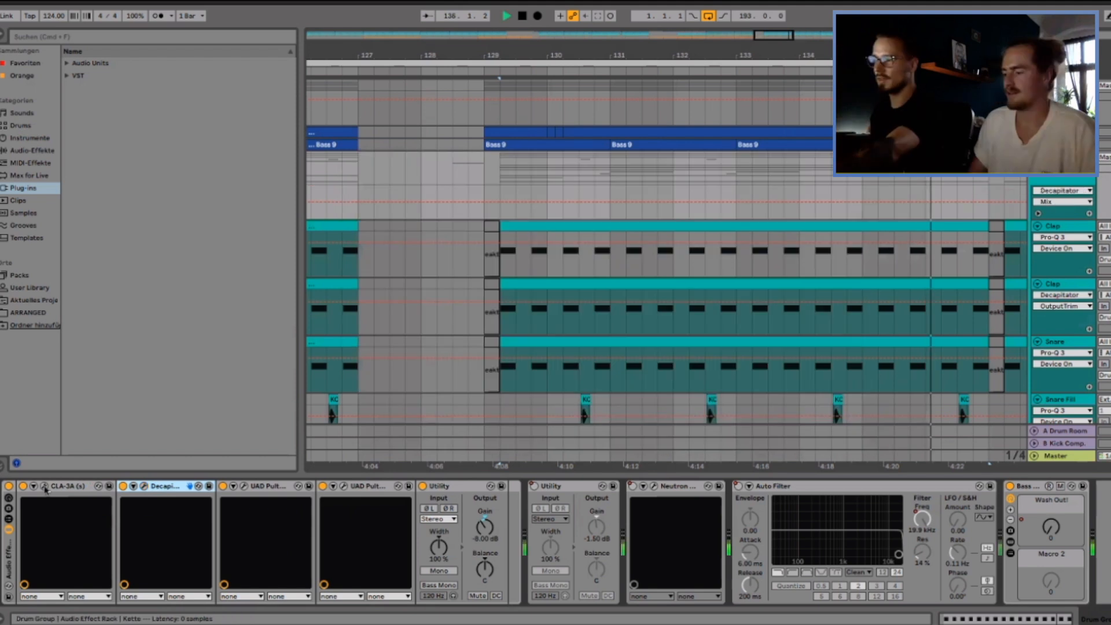
# Inspect the Drum Group's CLA-3A compressor and its UAD Pultec HLF-3C and Pultec-Pro Legacy plug-ins while listening to the drums.
pyautogui.click(44, 486)
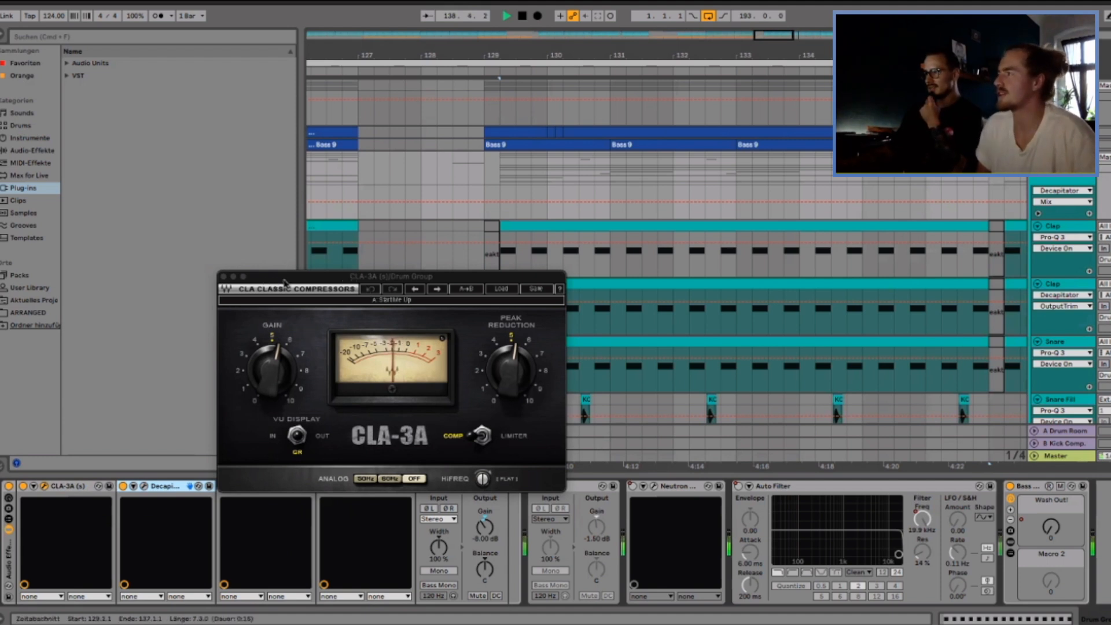
pyautogui.click(224, 278)
pyautogui.click(344, 486)
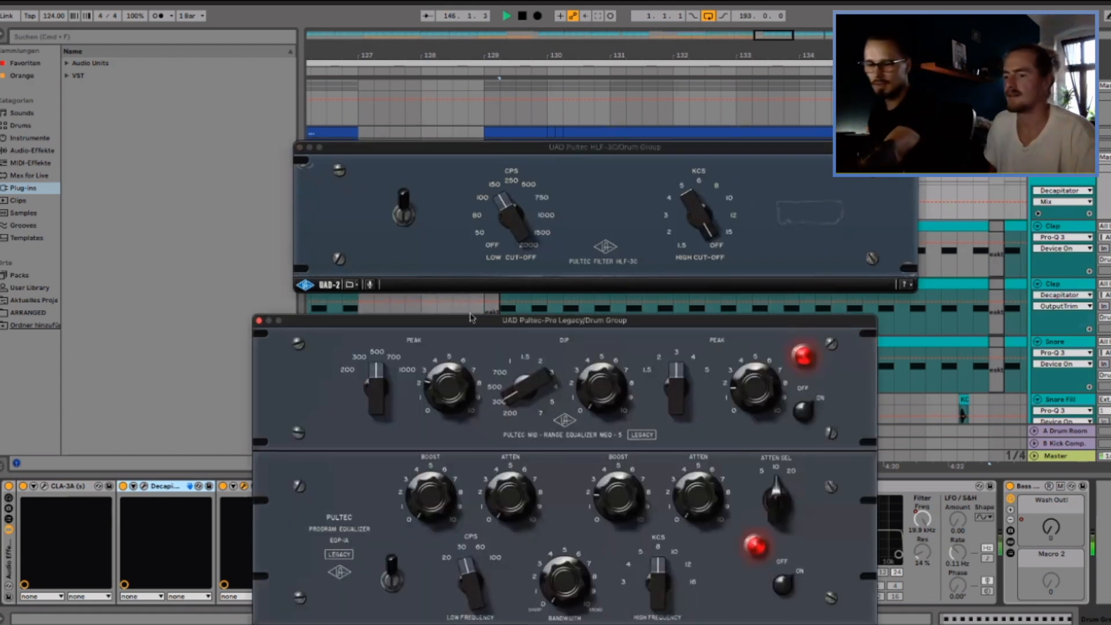
pyautogui.press('space')
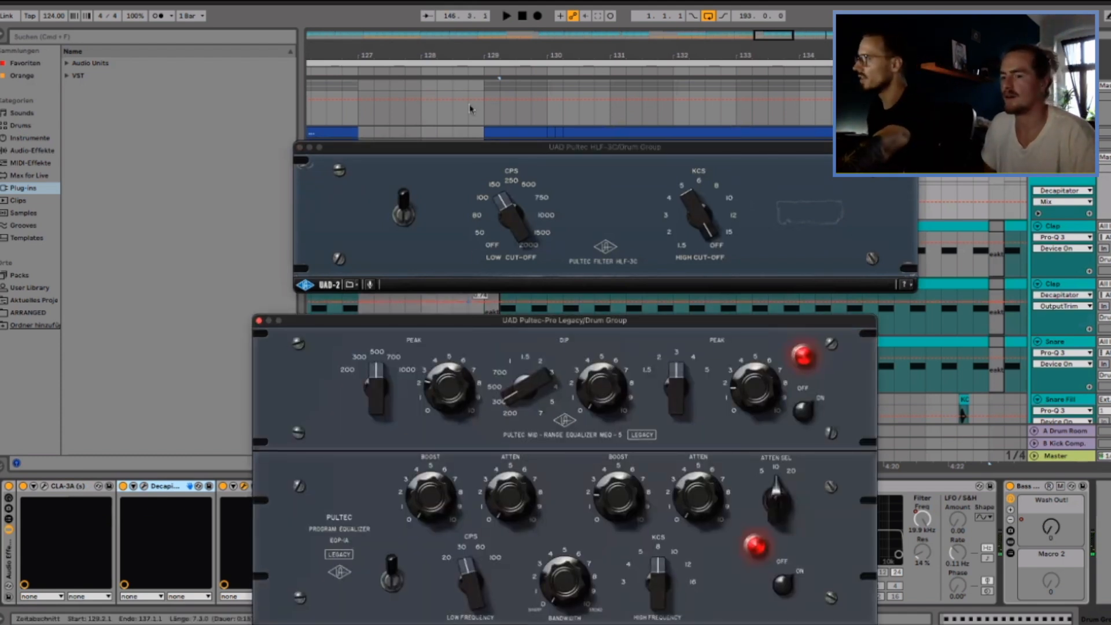
pyautogui.moveTo(522, 152); pyautogui.dragTo(474, 179)
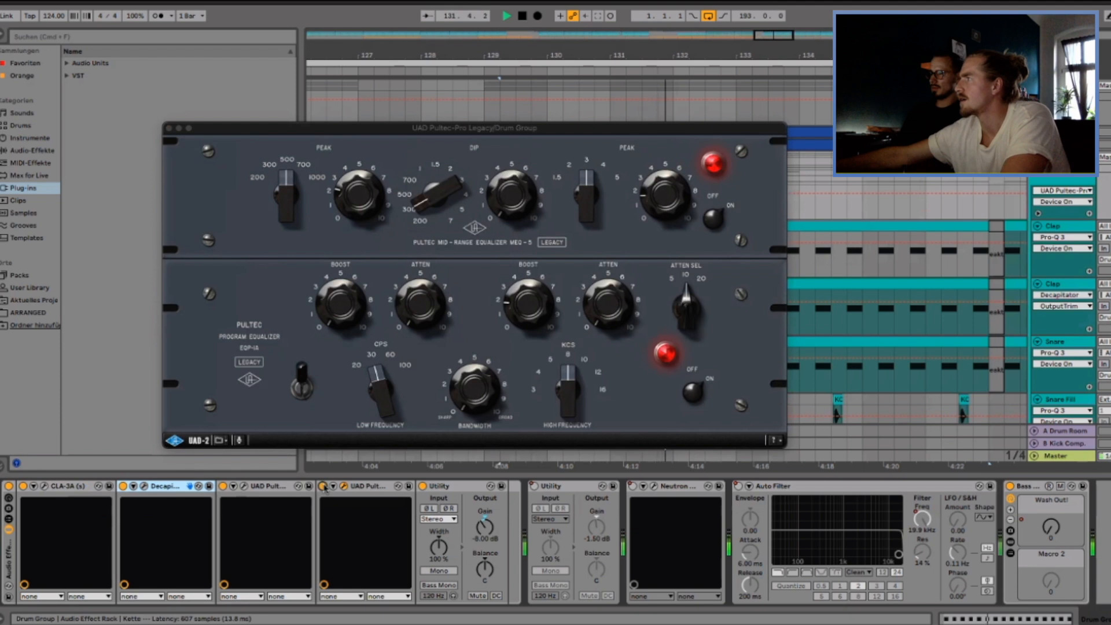
pyautogui.press('space')
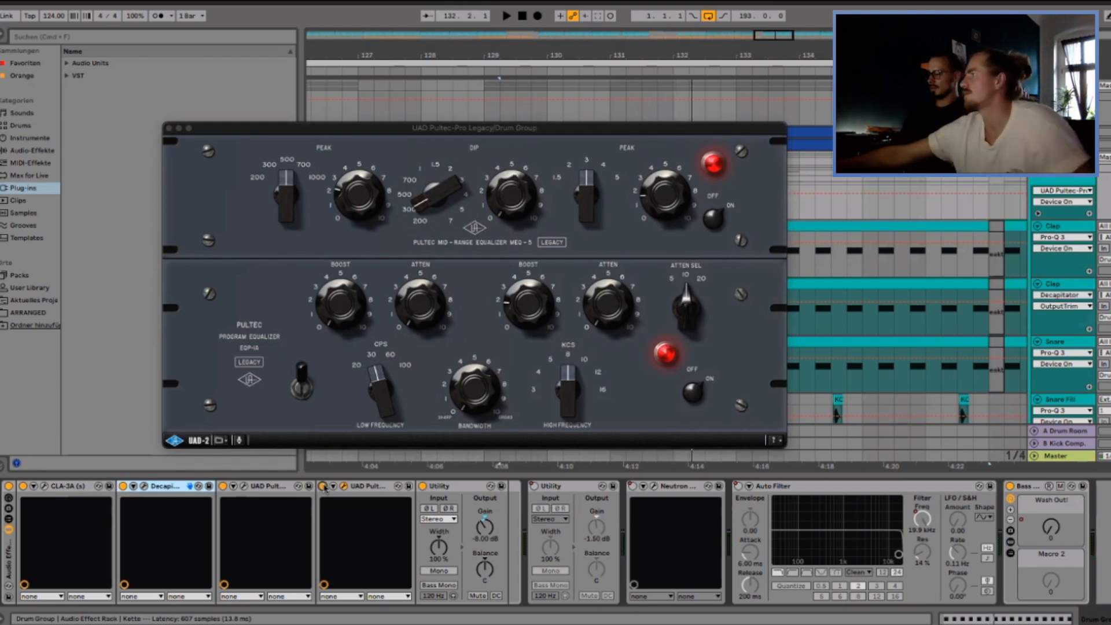
pyautogui.click(169, 128)
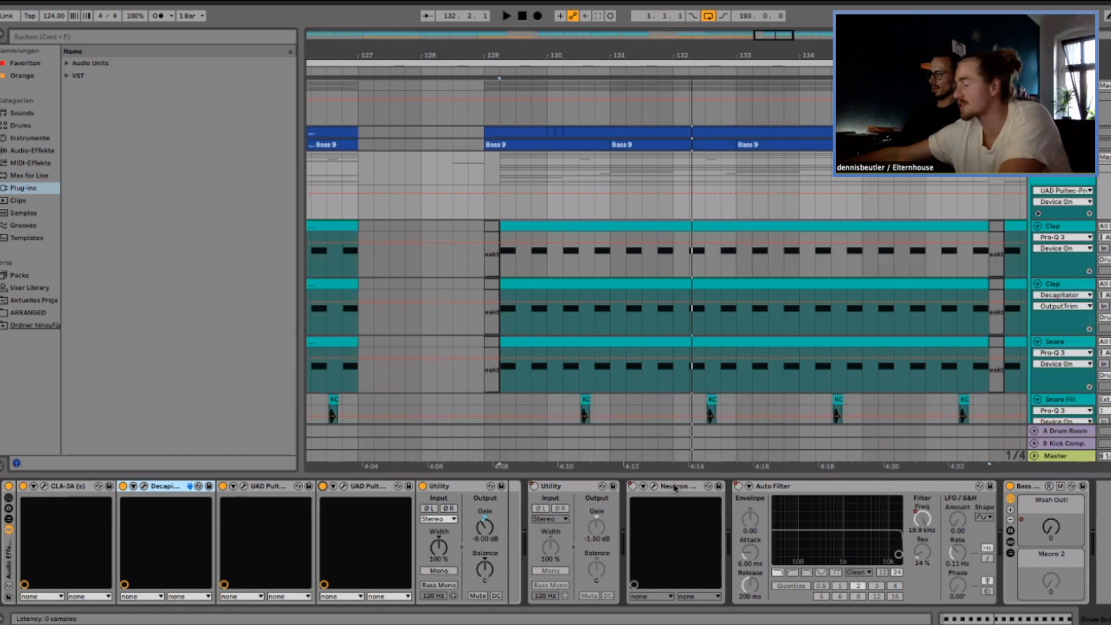
pyautogui.scroll(-5, 533, 402)
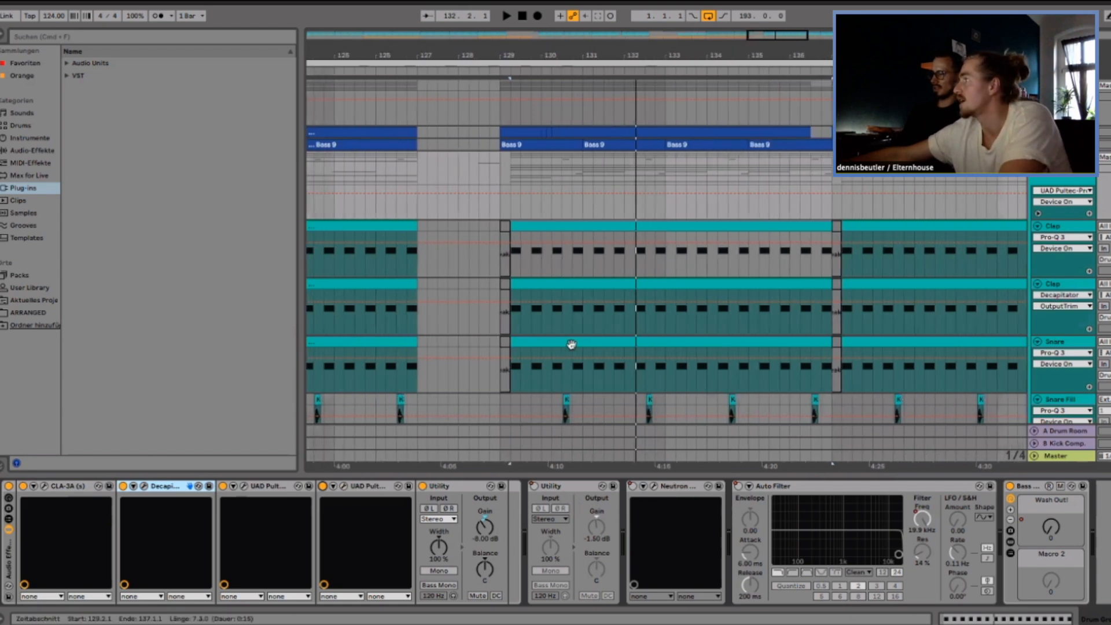
pyautogui.scroll(-4, 576, 363)
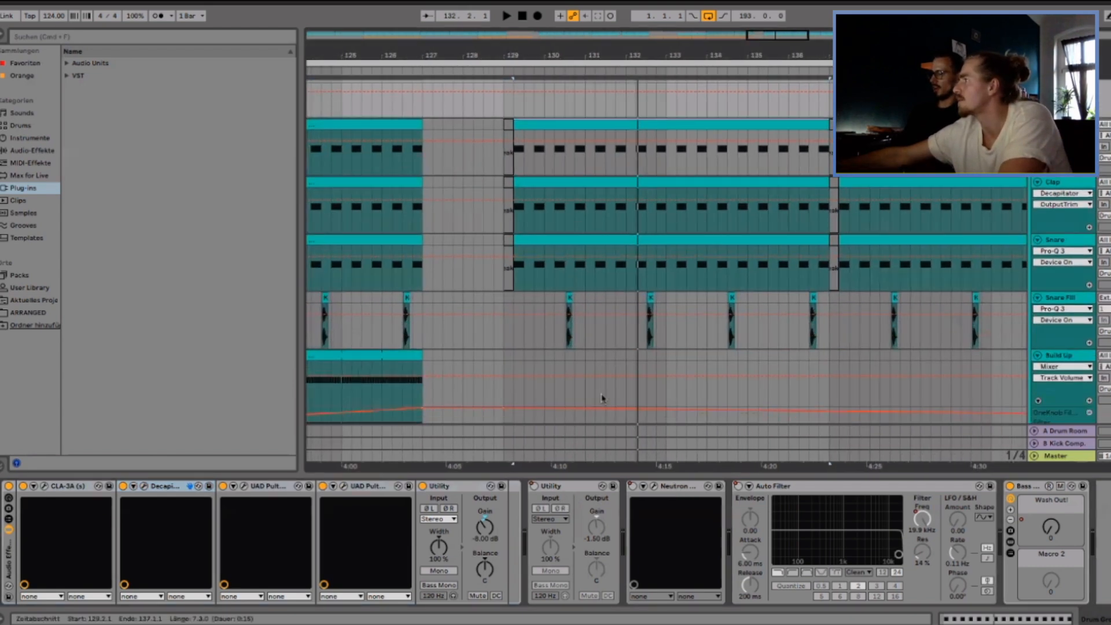
# Show the Drum Group's automation in separate lanes and examine its curves around the break.
pyautogui.scroll(3, 602, 393)
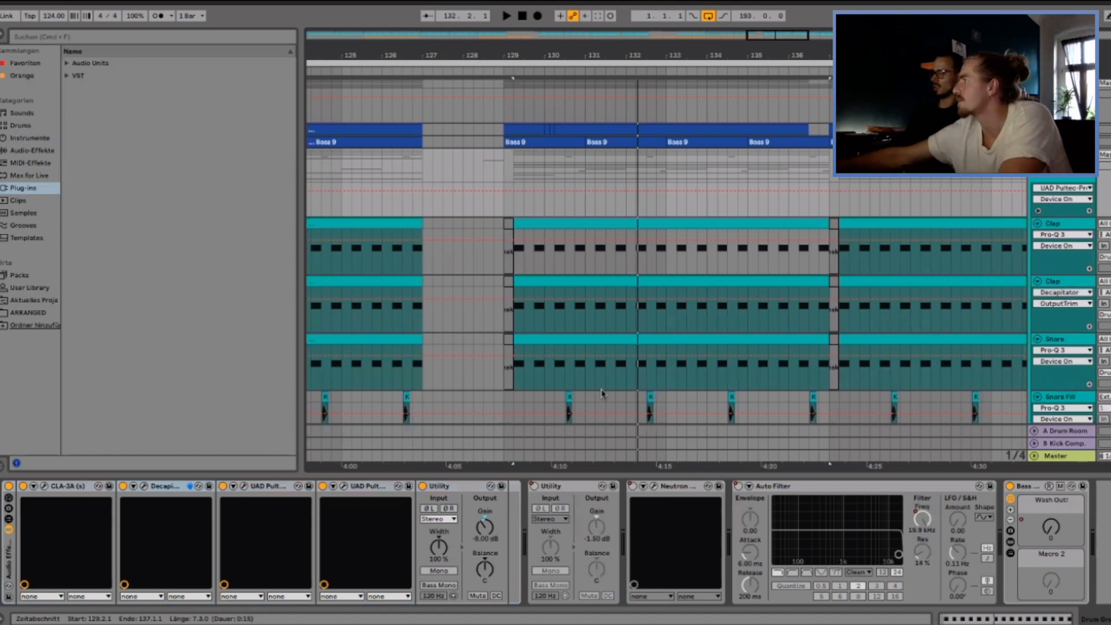
pyautogui.scroll(-4, 602, 393)
pyautogui.scroll(-1, 602, 394)
pyautogui.scroll(-5, 602, 395)
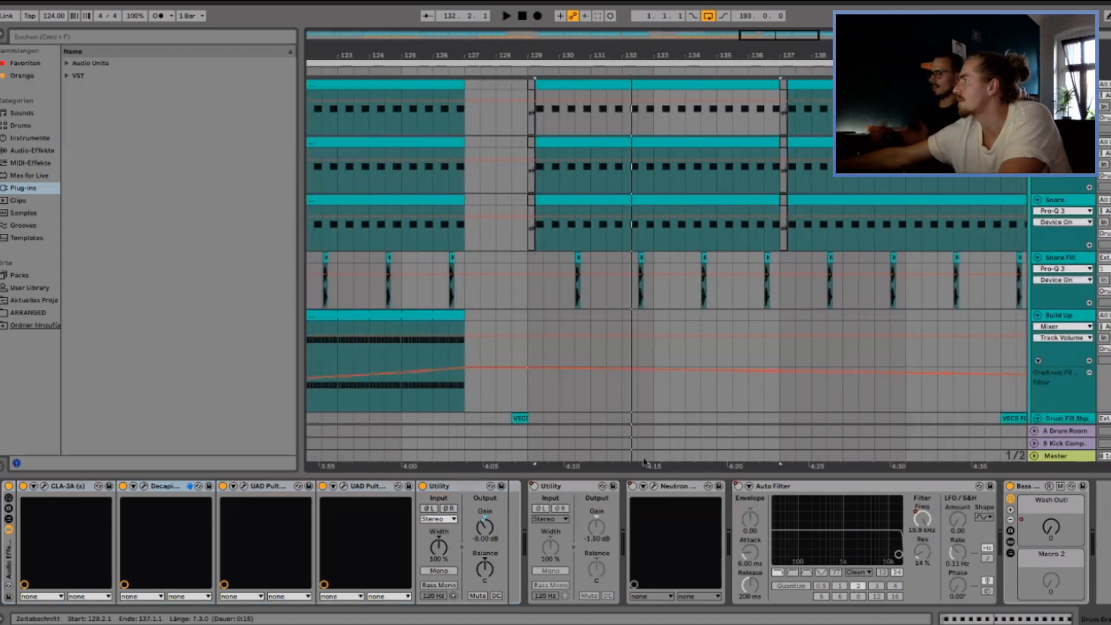
pyautogui.scroll(4, 573, 397)
pyautogui.scroll(-4, 574, 399)
pyautogui.hscroll(-2, 575, 399)
pyautogui.scroll(-2, 575, 399)
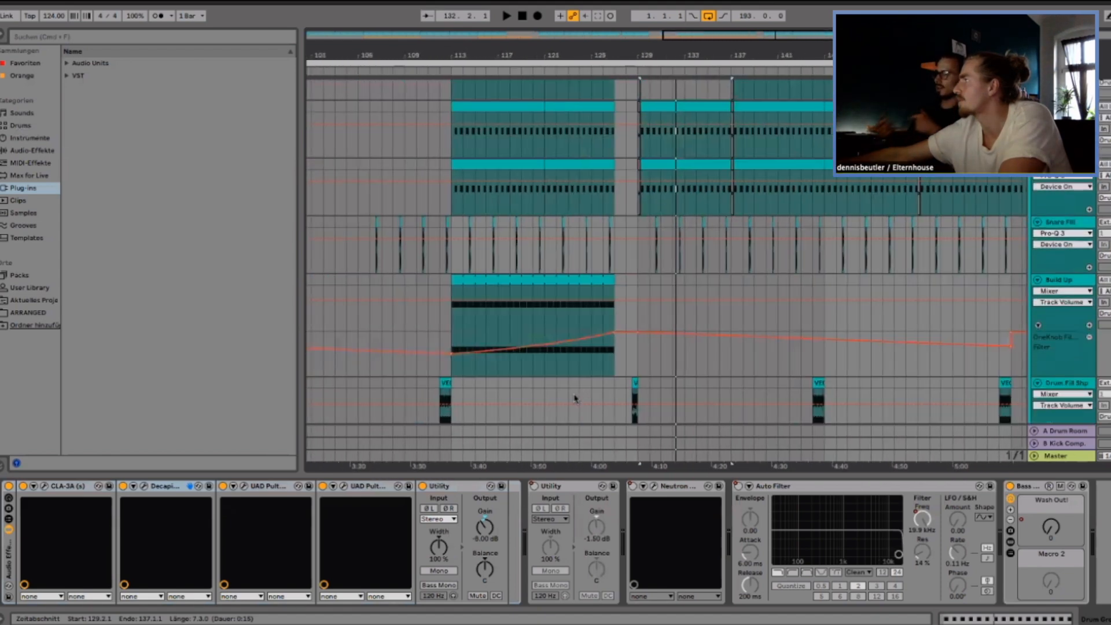
pyautogui.scroll(5, 575, 399)
pyautogui.hscroll(-3, 576, 398)
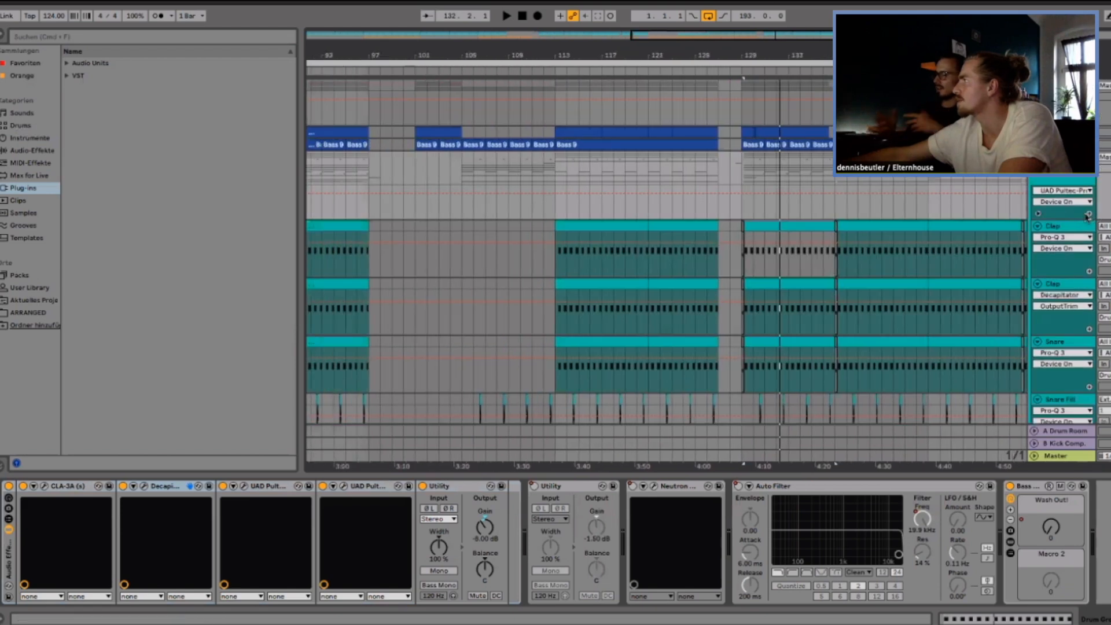
pyautogui.click(1038, 214)
pyautogui.hscroll(-1, 538, 317)
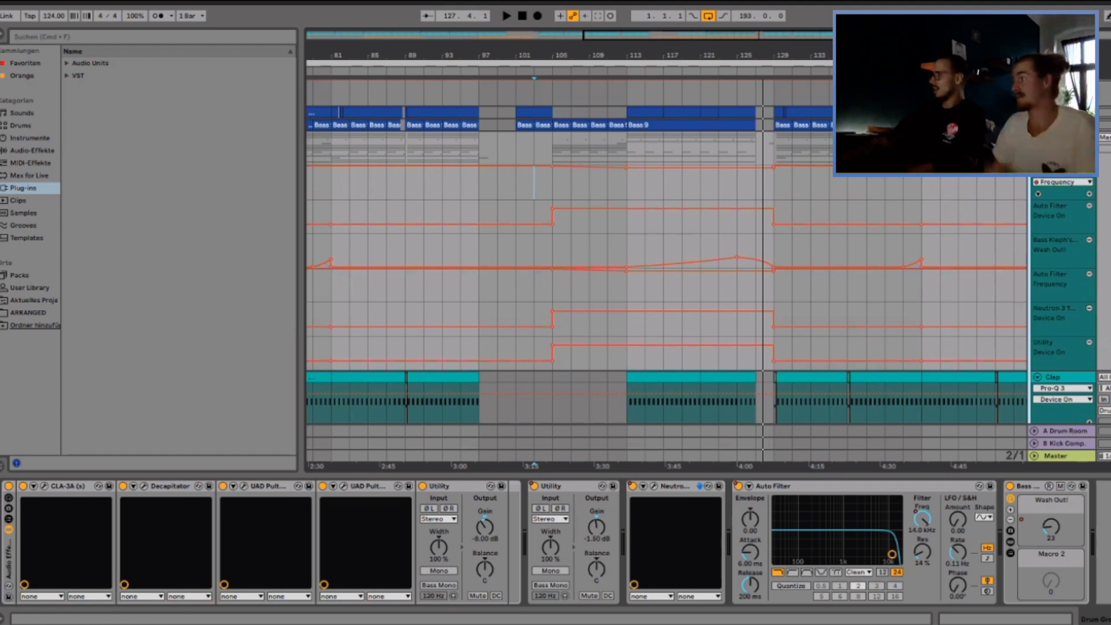
# Inspect the A Drum Room return's reverb and its Pro-Q 3 curve, closing the equalizer window when finished.
pyautogui.click(1065, 431)
pyautogui.click(102, 489)
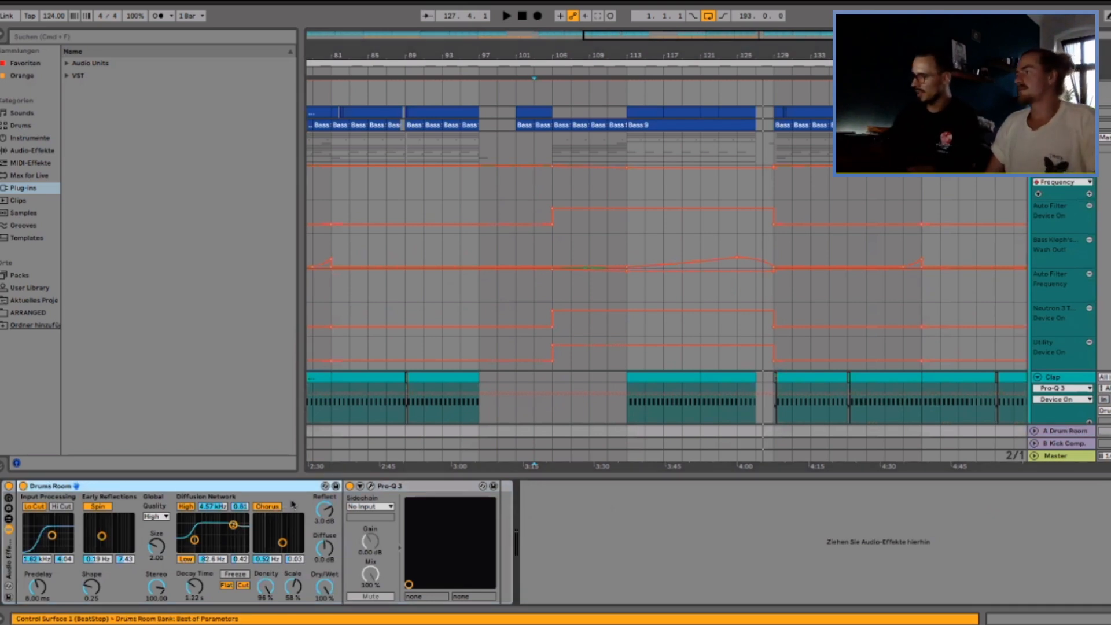
pyautogui.click(371, 488)
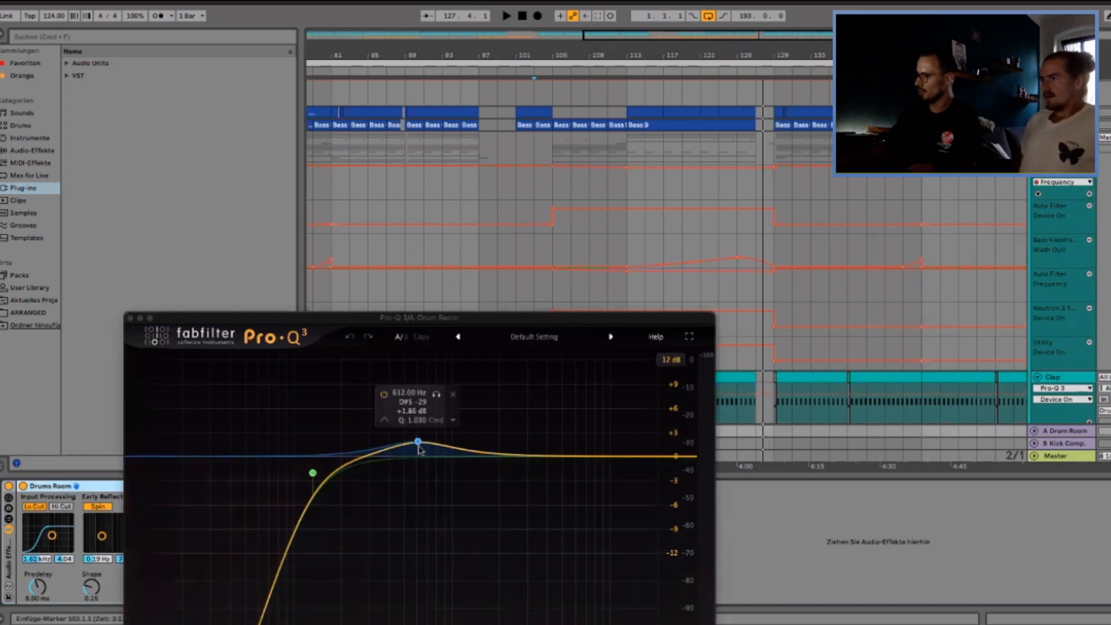
pyautogui.click(130, 318)
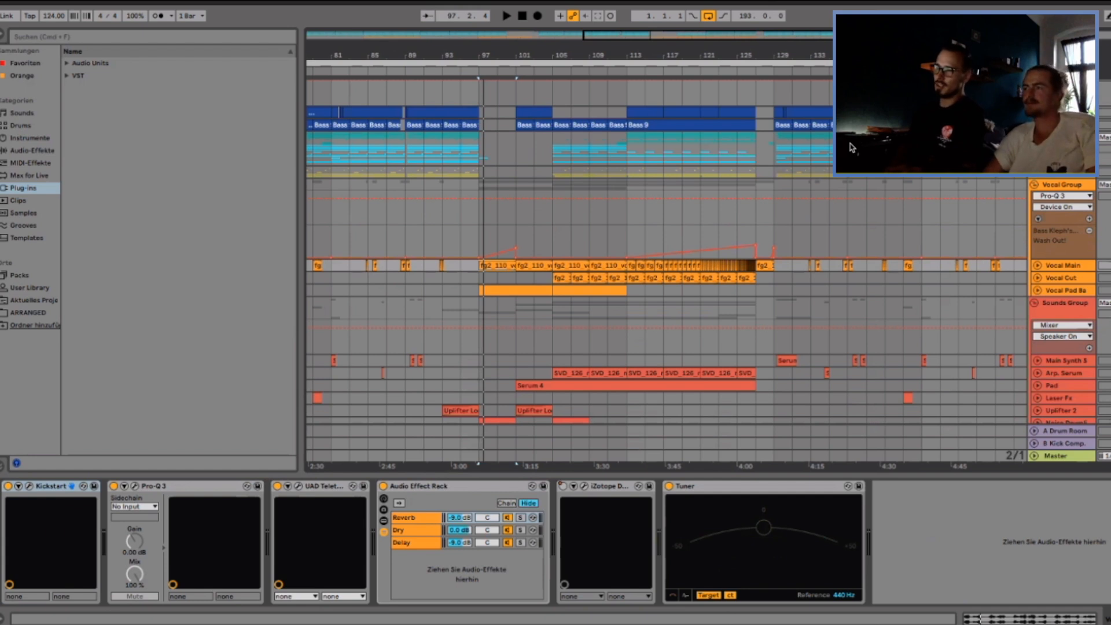
# Play the vocal section and unfold the Vocal Cut track, viewing its clips alongside Vocal Main between bars 97 and 127.
pyautogui.press('space')
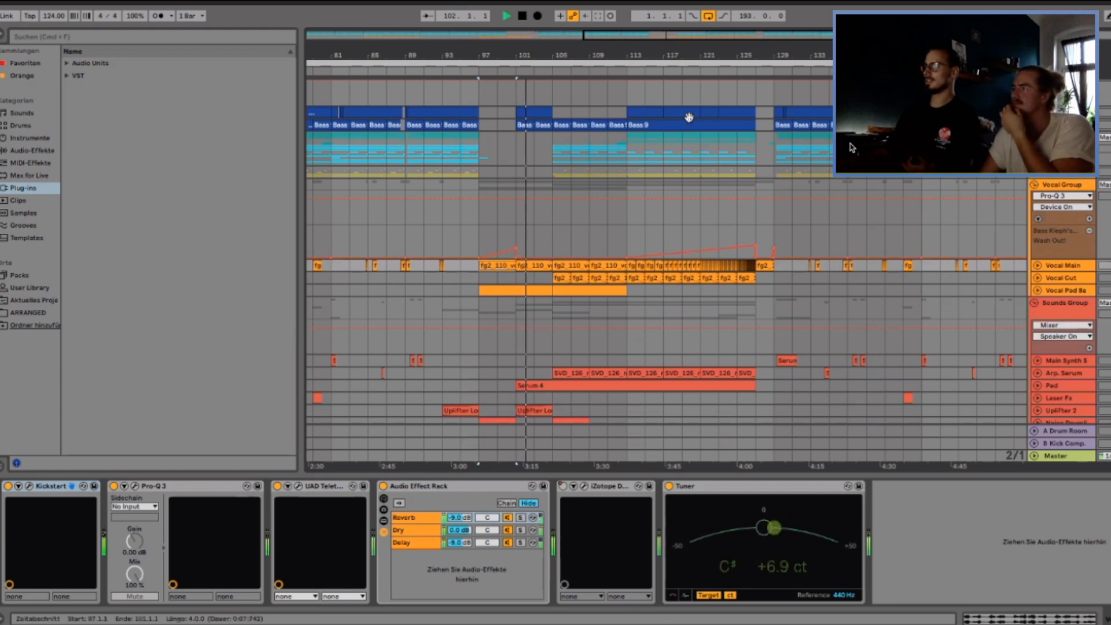
pyautogui.click(1038, 277)
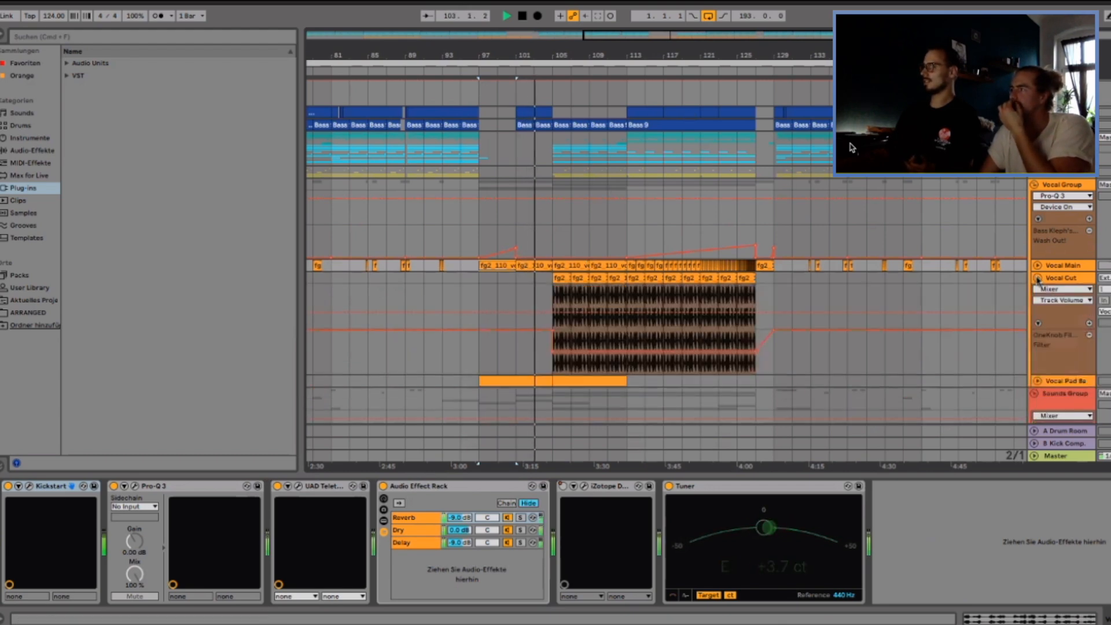
pyautogui.moveTo(586, 56); pyautogui.dragTo(586, 115)
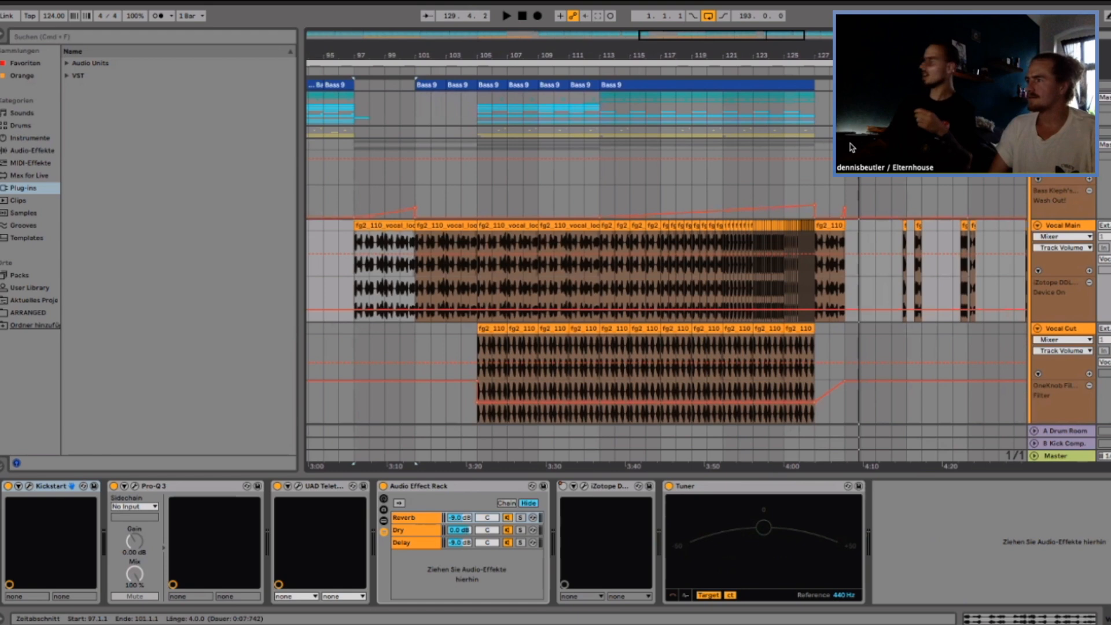
pyautogui.hscroll(-2, 852, 148)
pyautogui.scroll(1, 852, 148)
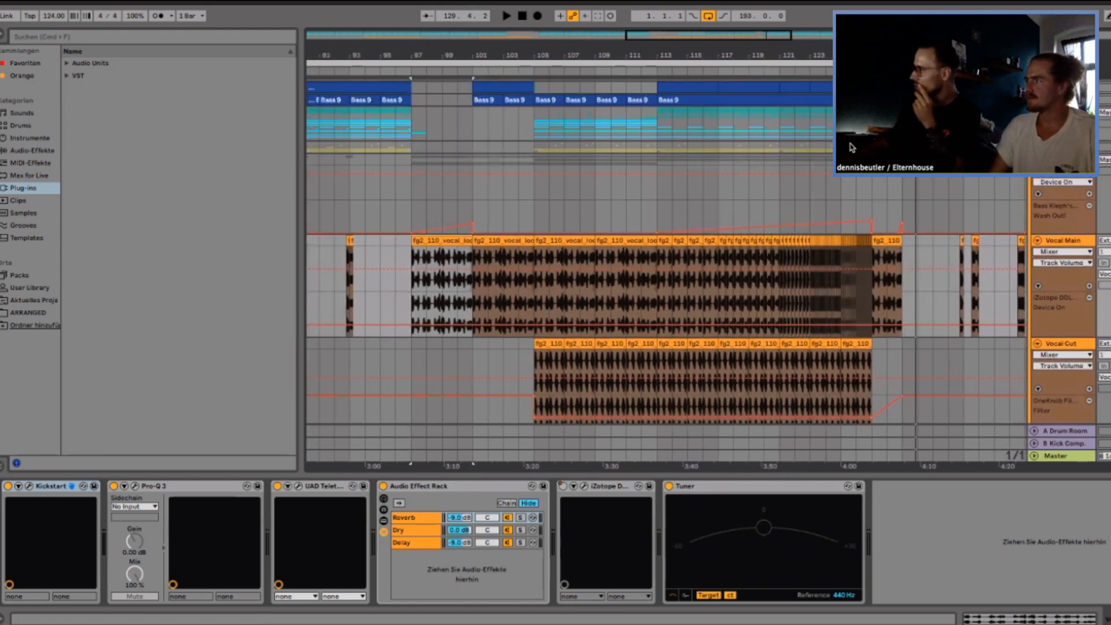
pyautogui.click(1045, 184)
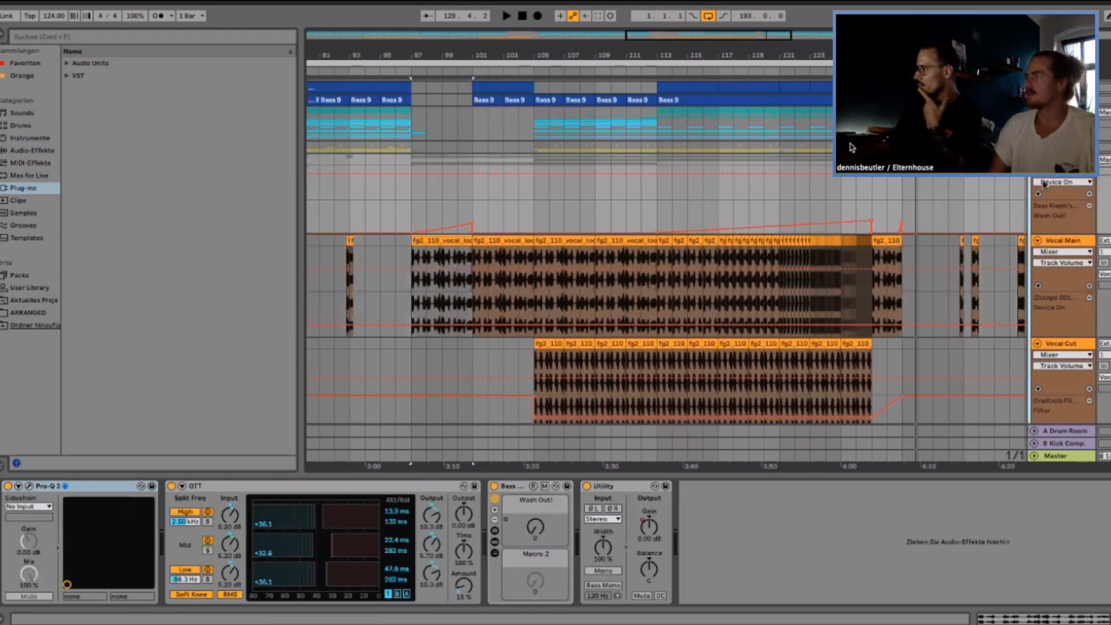
pyautogui.click(1059, 242)
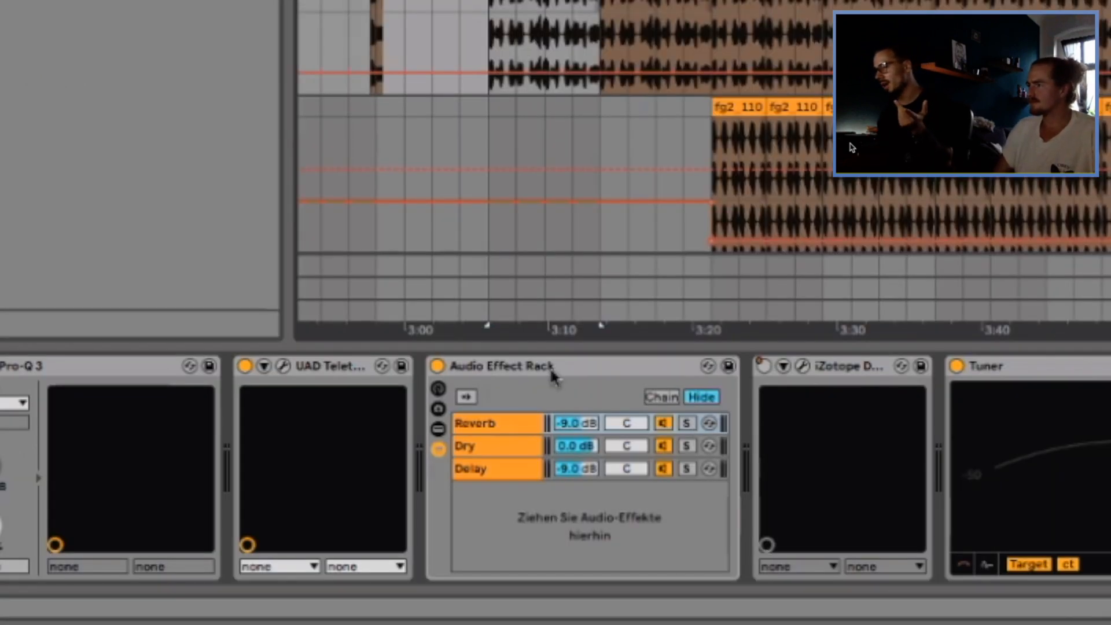
pyautogui.click(443, 488)
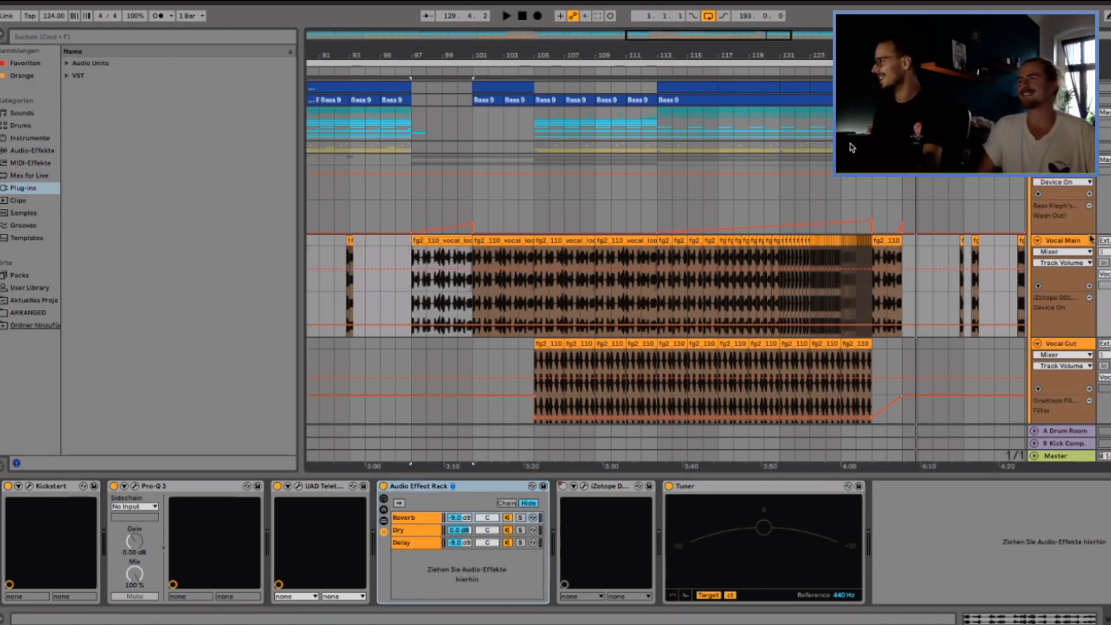
pyautogui.click(1062, 242)
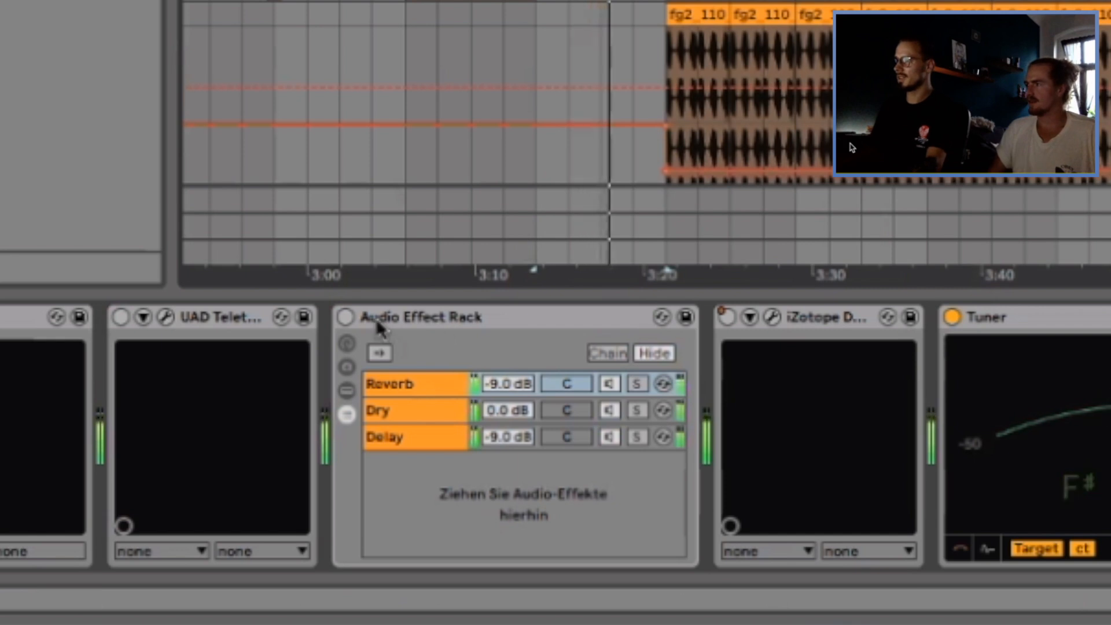
# Stop the dry vocal, re-enable Vocal Main's Audio Effect Rack and play the vocal through the reverb and delay chains.
pyautogui.press('space')
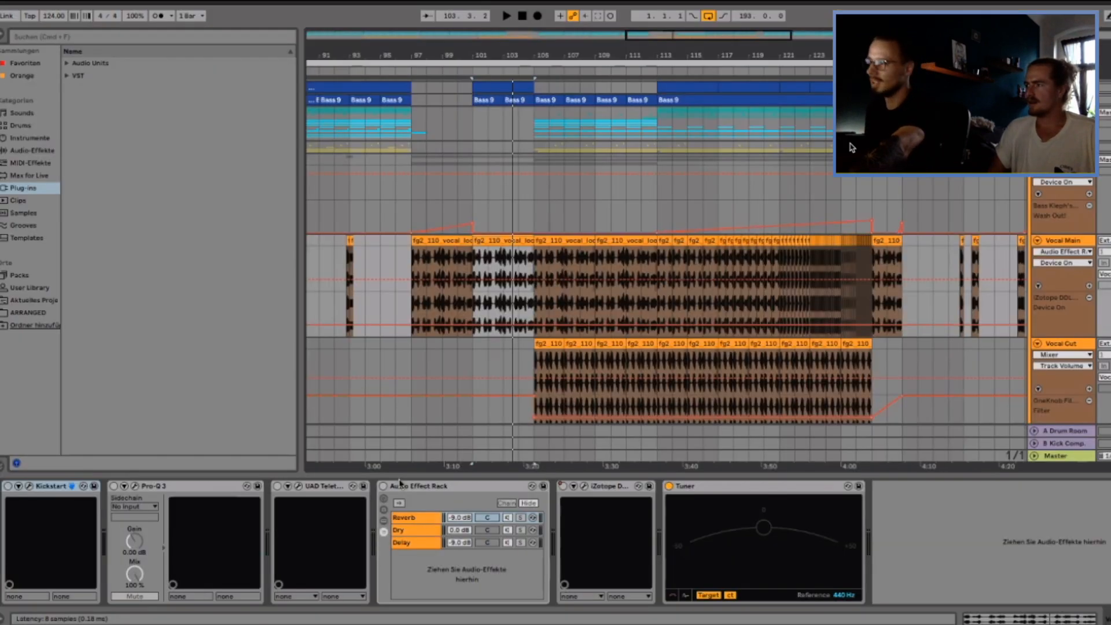
pyautogui.click(384, 486)
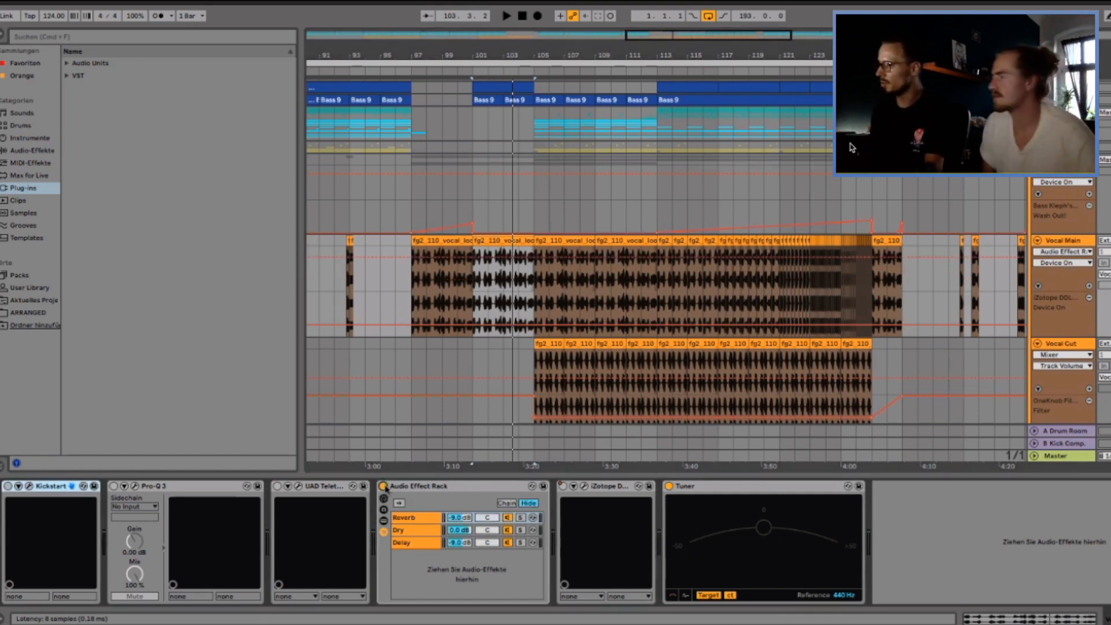
pyautogui.press('space')
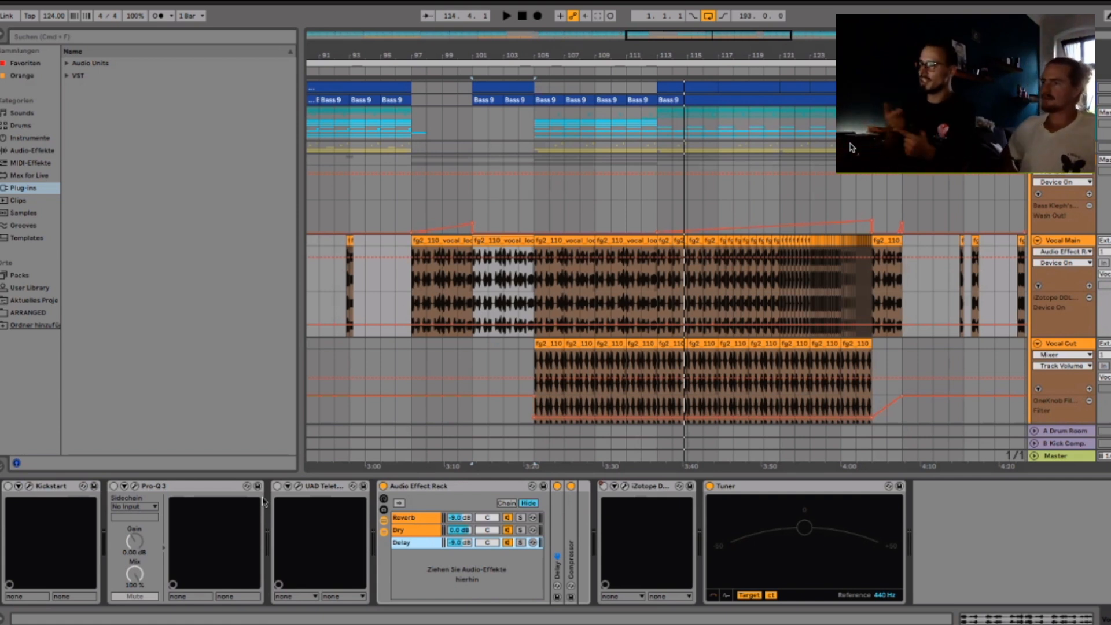
# Enable Vocal Main's Kickstart and open its plug-in window, moving it clear of the vocal clips.
pyautogui.click(36, 497)
pyautogui.click(50, 487)
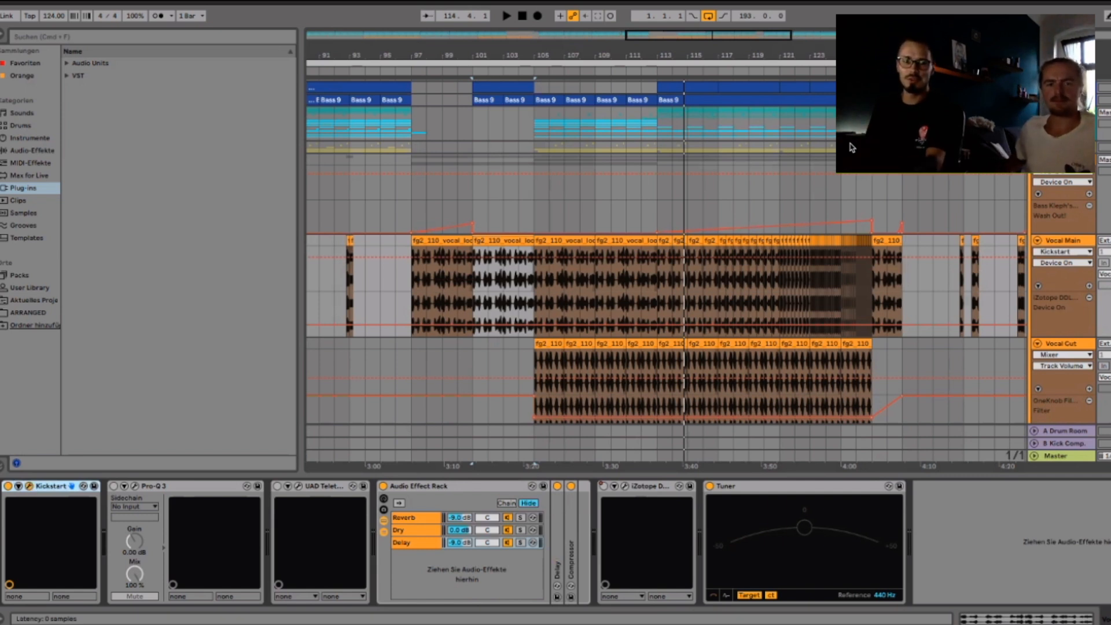
pyautogui.moveTo(536, 93); pyautogui.dragTo(360, 92)
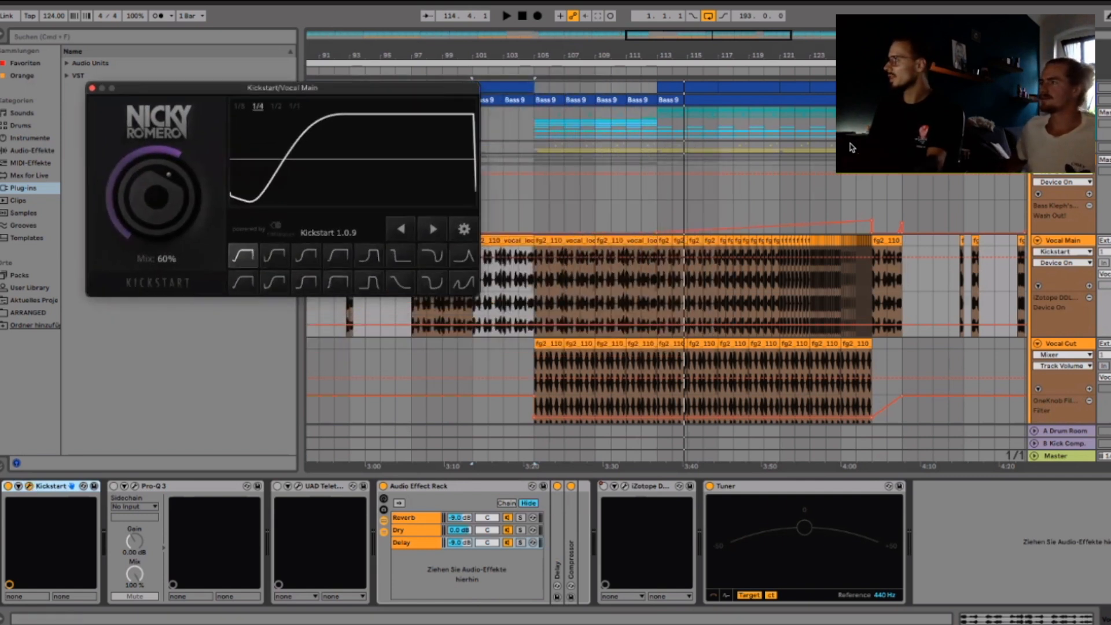
# Enable Vocal Main's Pro-Q 3, inspect its equalizer curve and open the UAD Teletronix compressor.
pyautogui.click(135, 490)
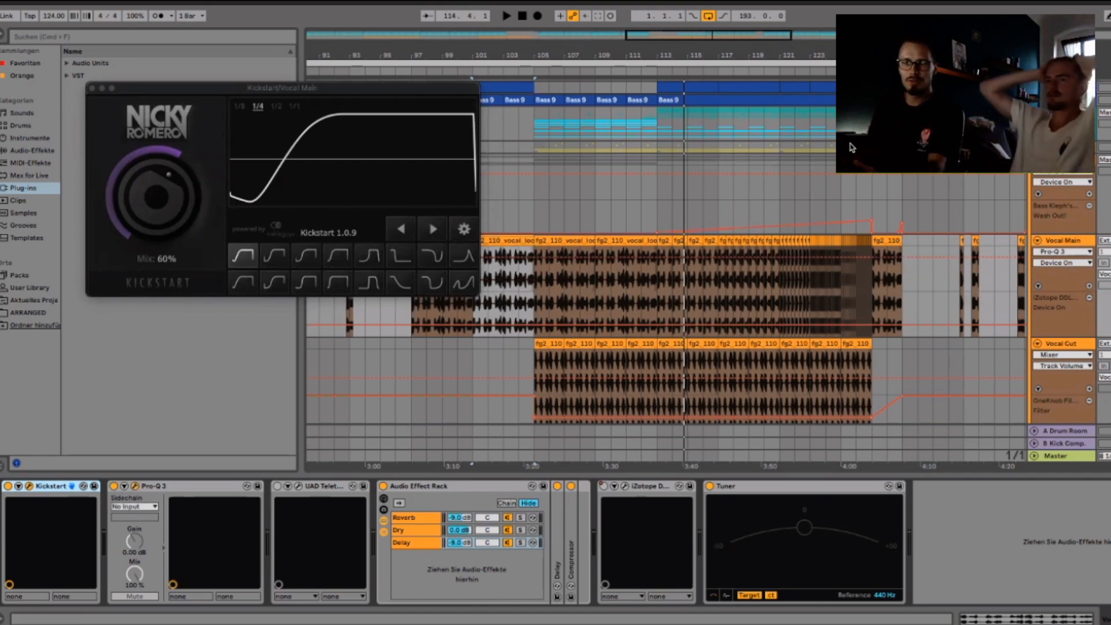
pyautogui.moveTo(551, 278); pyautogui.dragTo(576, 222)
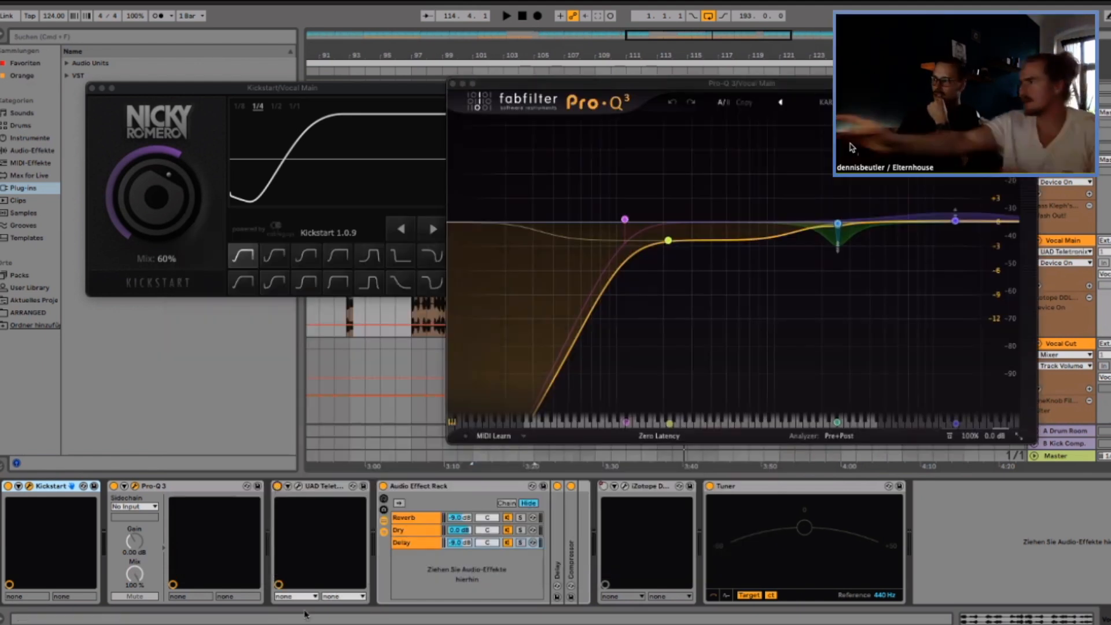
pyautogui.click(299, 487)
pyautogui.moveTo(343, 309); pyautogui.dragTo(212, 303)
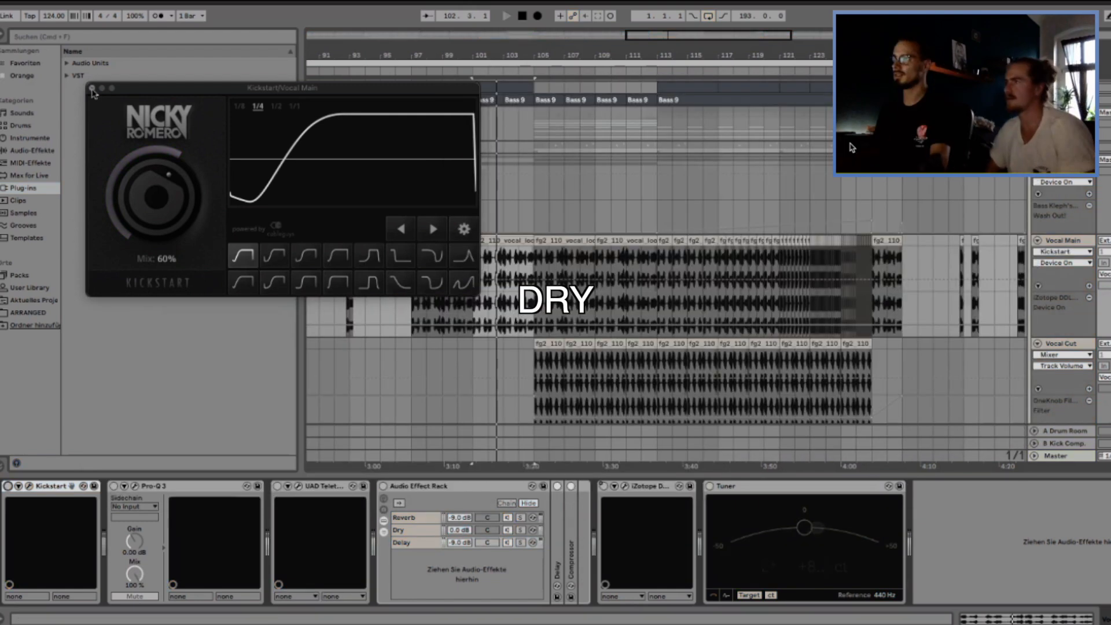
# Hide the plug-in window and re-enable Vocal Main's devices from Kickstart through the Audio Effect Rack for a dry-versus-processed comparison.
pyautogui.press('super+alt+p')
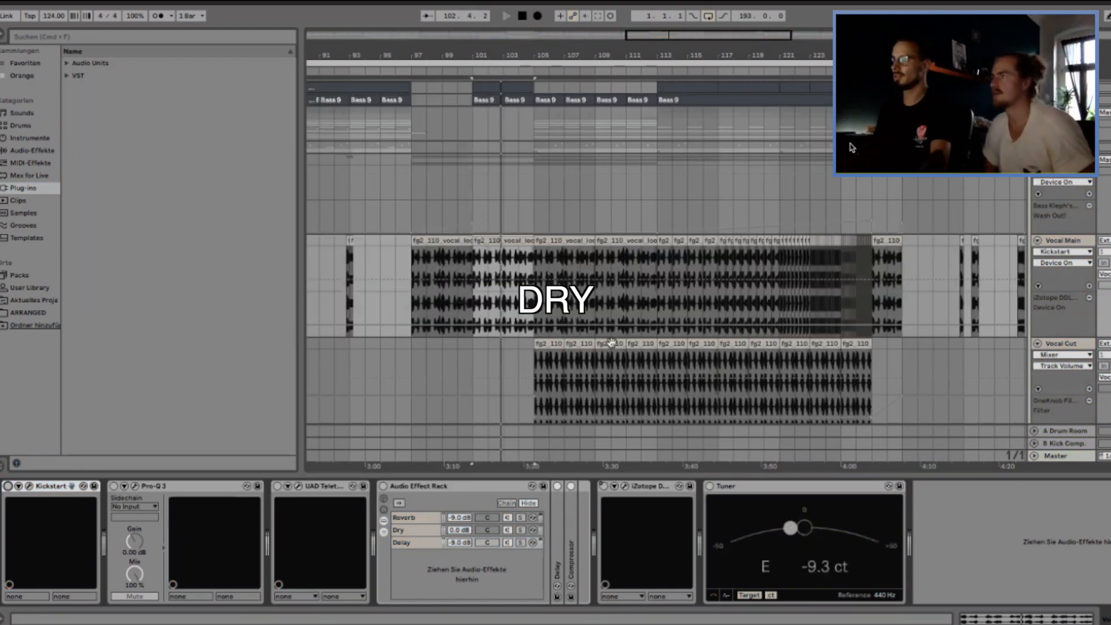
pyautogui.click(429, 488)
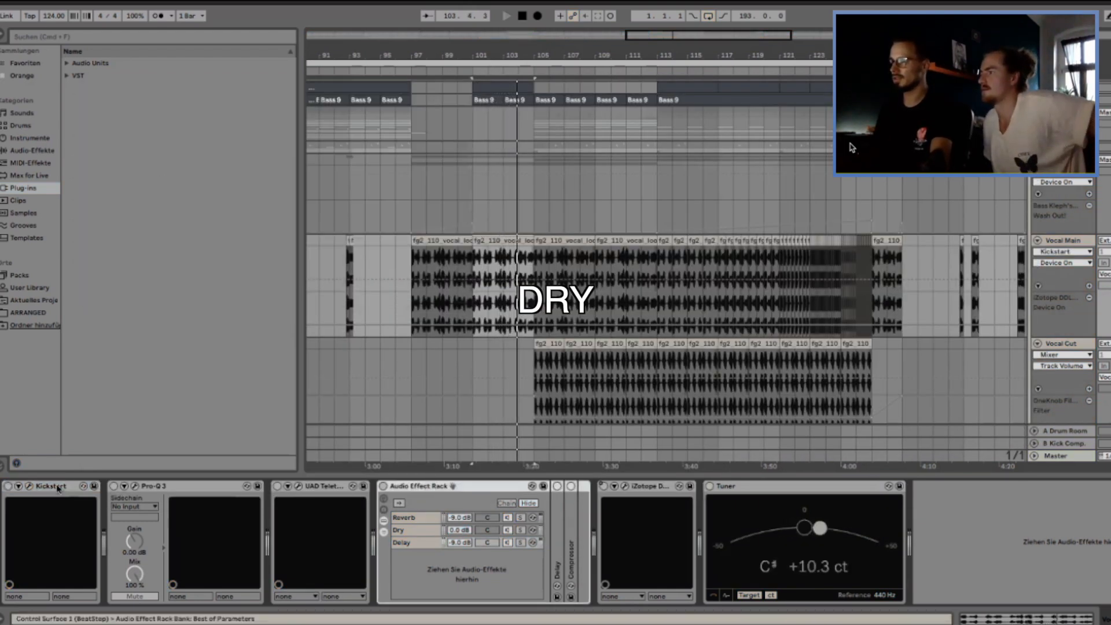
pyautogui.click(9, 487)
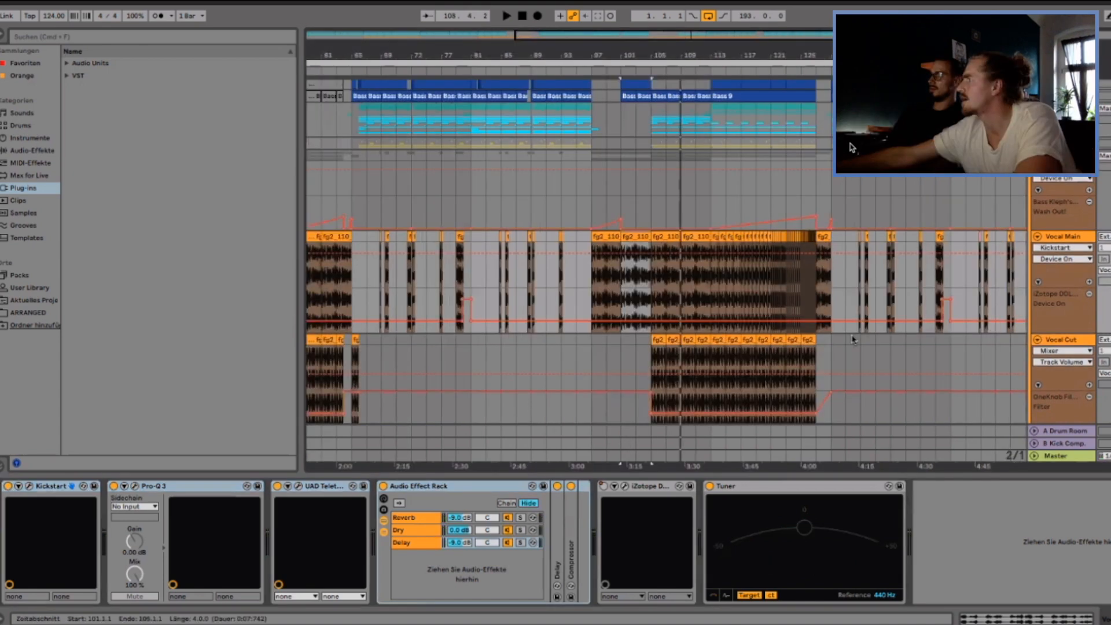
# Examine Vocal Main's delay on/off automation after the bar 143 clip and open the iZotope DDLY plug-in beside it.
pyautogui.hscroll(3, 850, 335)
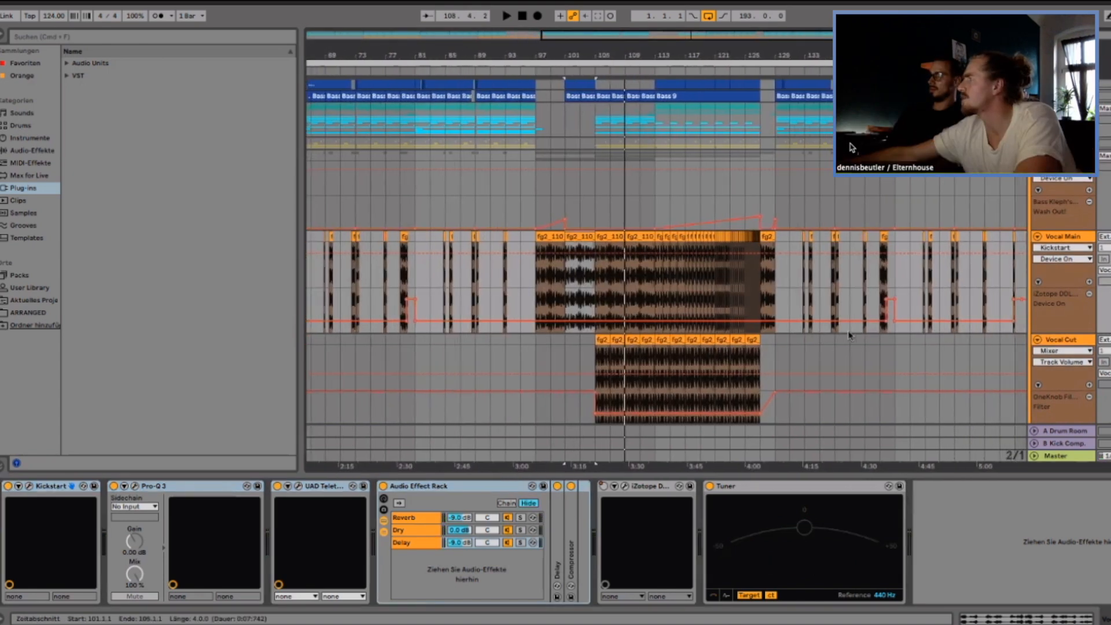
pyautogui.scroll(-1, 860, 305)
pyautogui.scroll(3, 865, 307)
pyautogui.scroll(5, 865, 307)
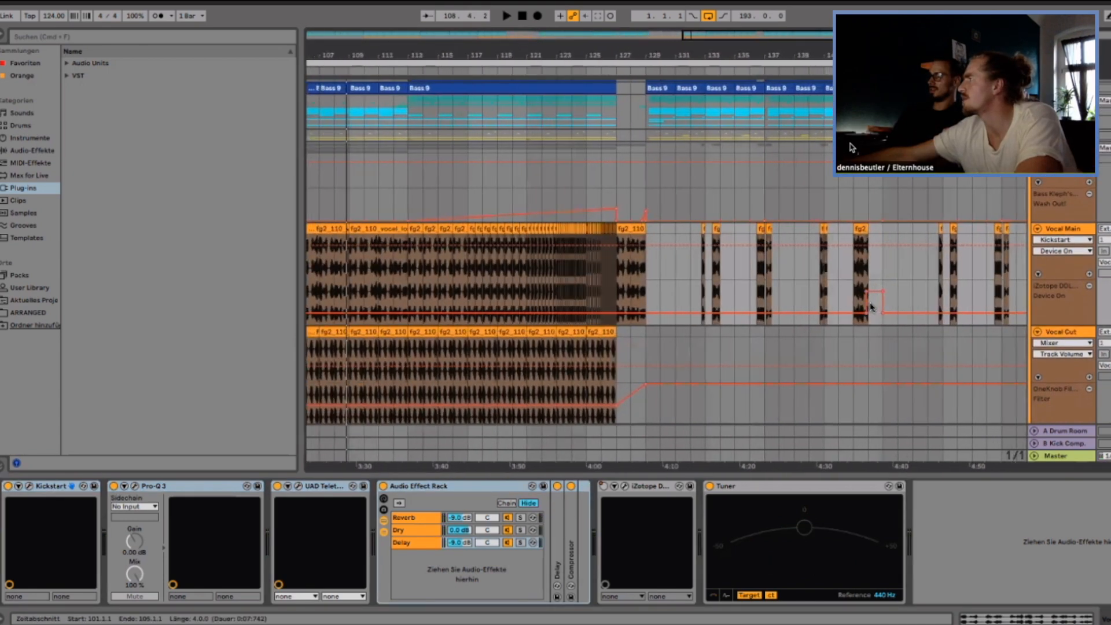
pyautogui.scroll(4, 804, 300)
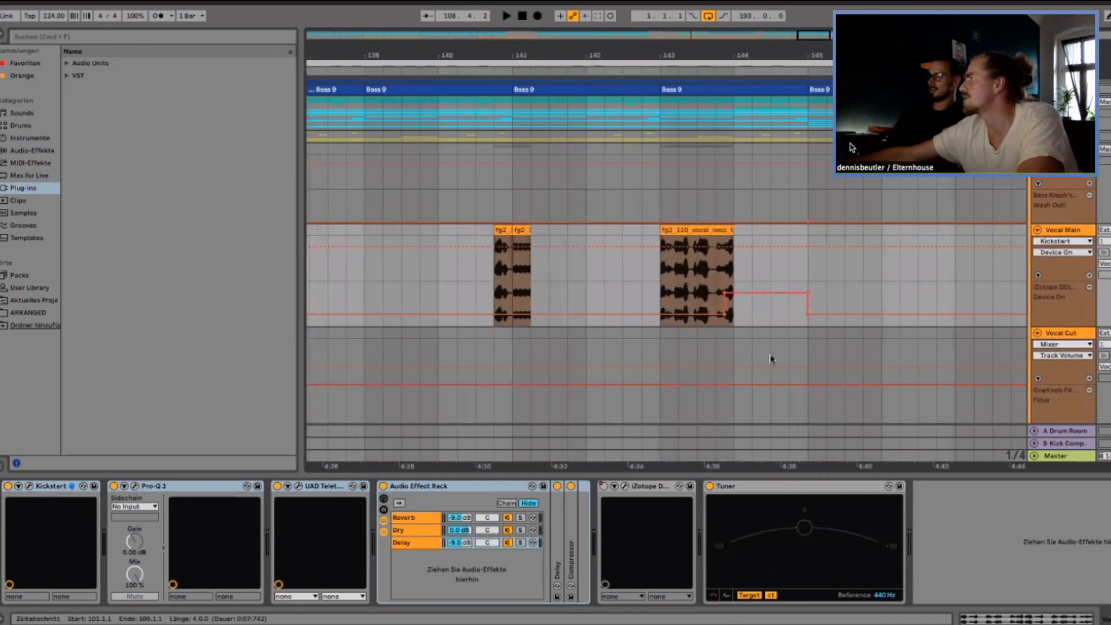
pyautogui.click(625, 488)
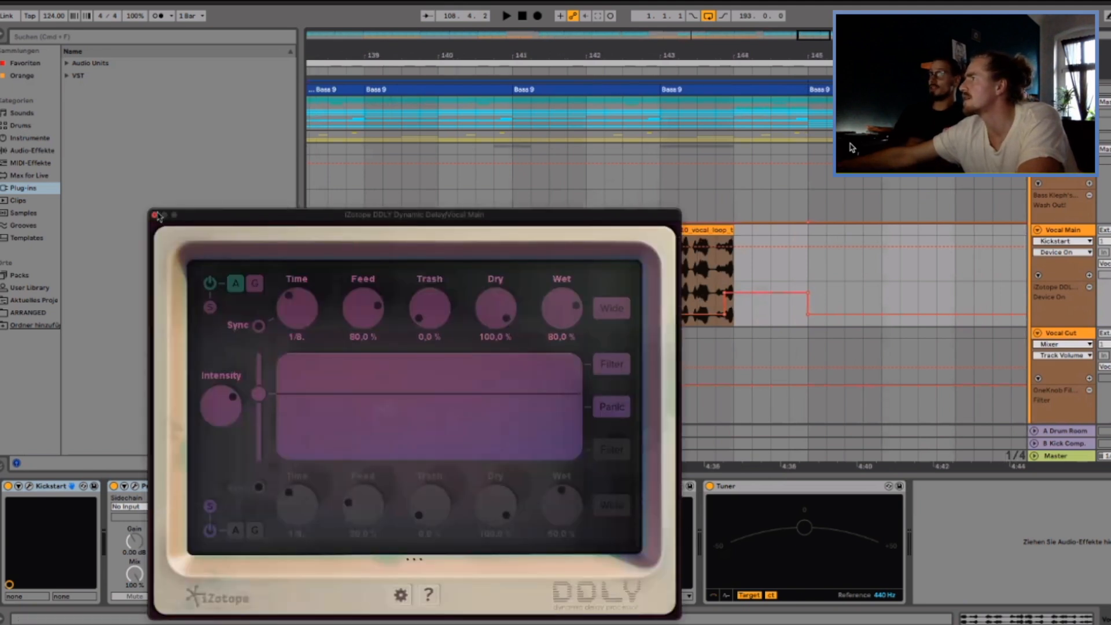
pyautogui.moveTo(184, 227); pyautogui.dragTo(103, 71)
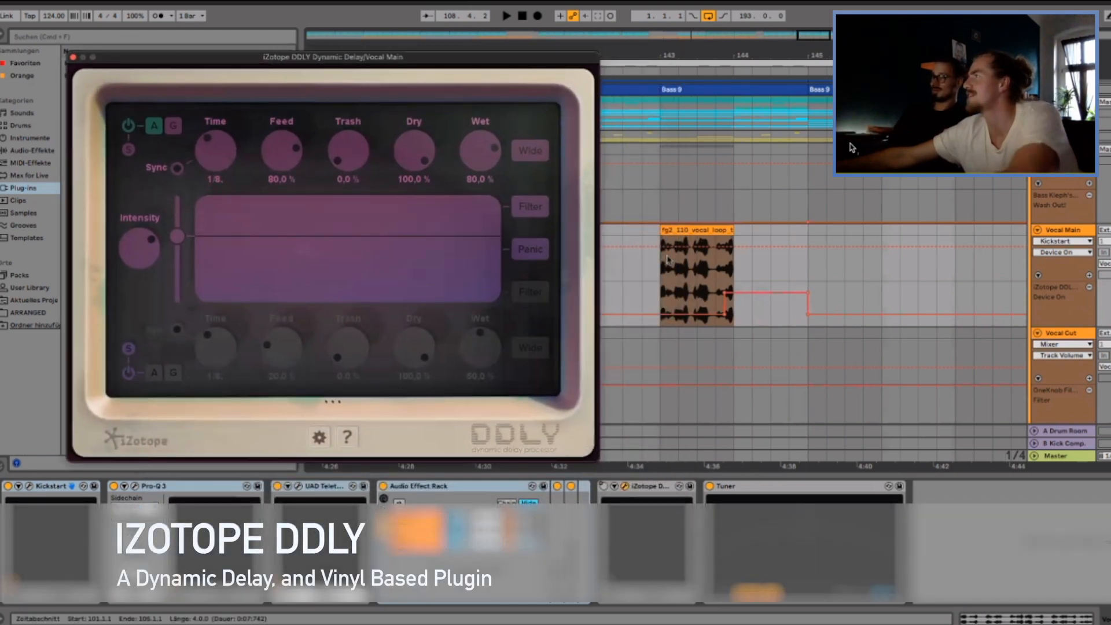
# Play Vocal Main from the start of bar 143 to hear the DDLY delay throw, stopping after bar 146 begins.
pyautogui.click(654, 272)
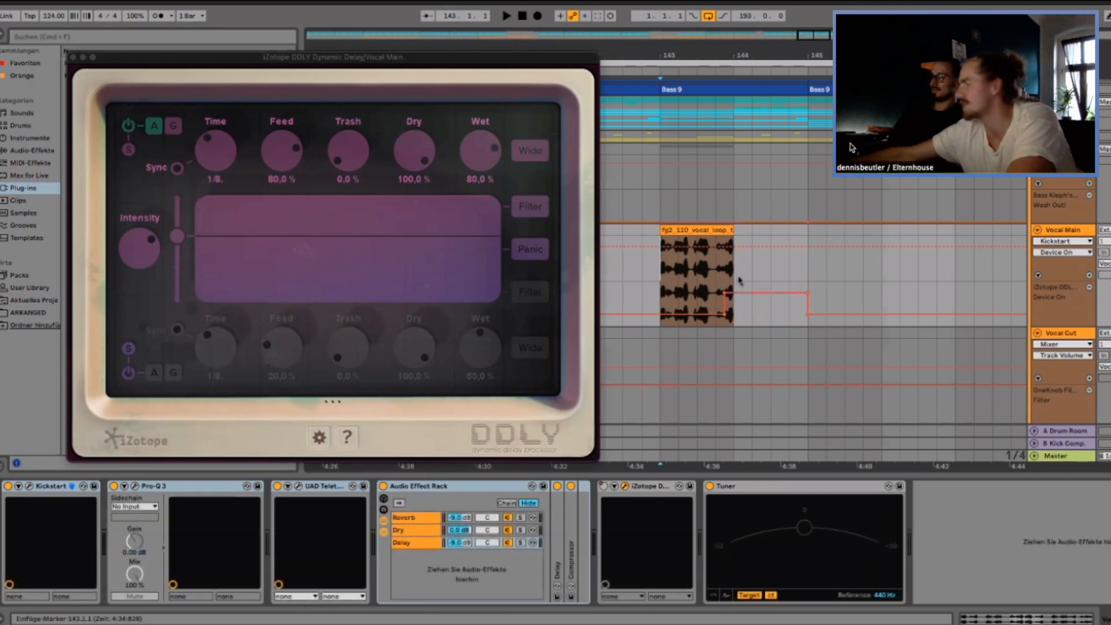
pyautogui.press('space')
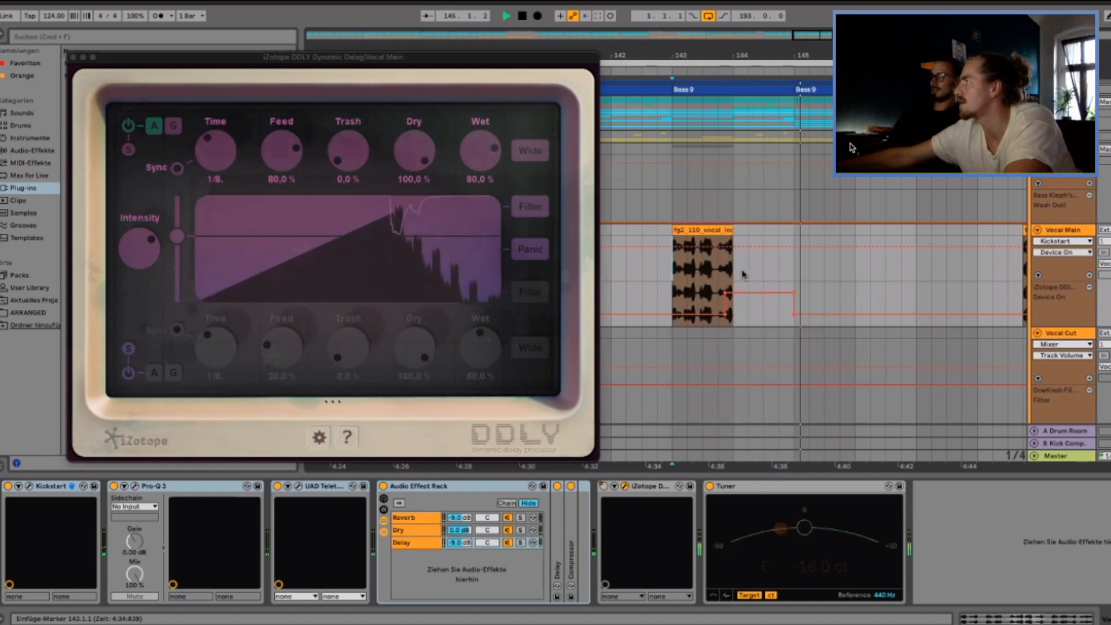
pyautogui.press('space')
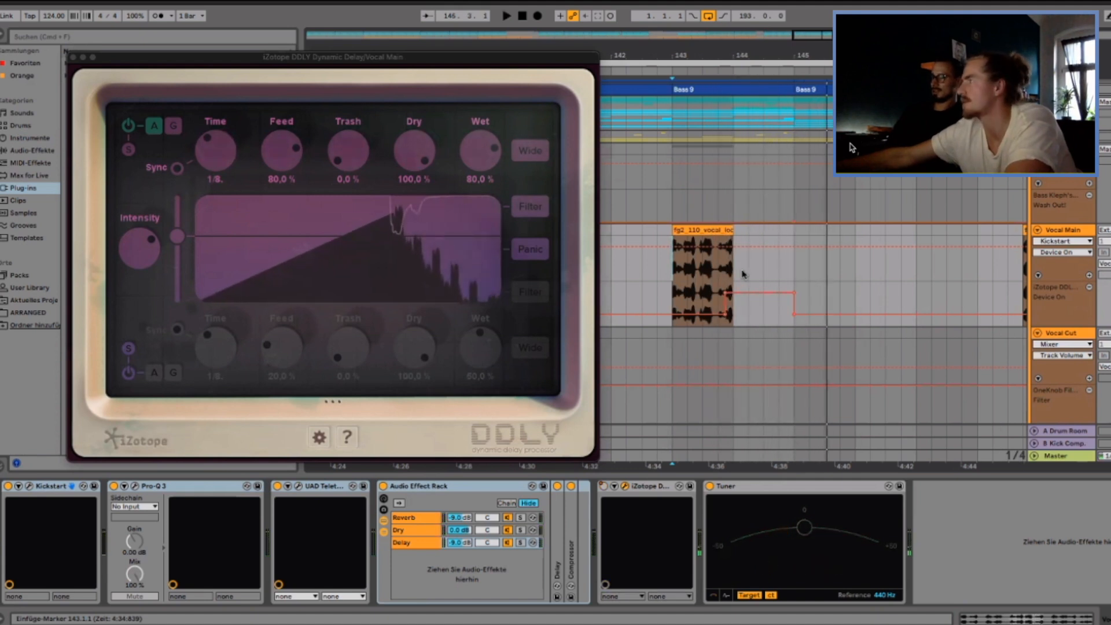
# Close the iZotope DDLY plug-in window and toggle the DDLY device on Vocal Main.
pyautogui.click(73, 58)
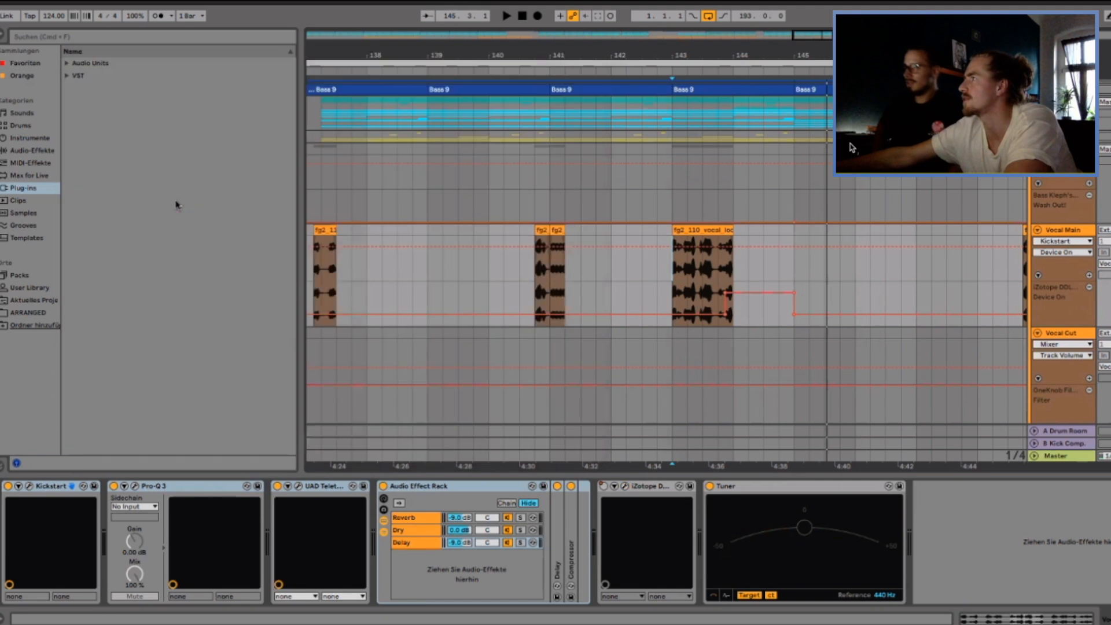
pyautogui.click(605, 487)
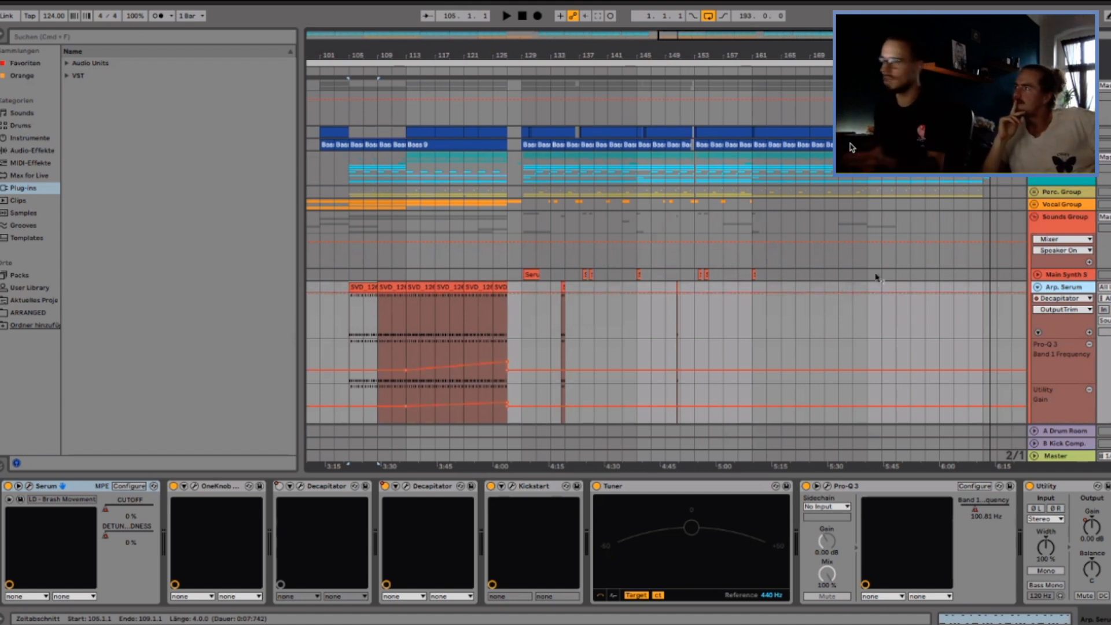
# Select the Arp. Serum track, open its Serum synthesizer and move the window aside to examine the arpeggio's MIDI notes.
pyautogui.press('u')
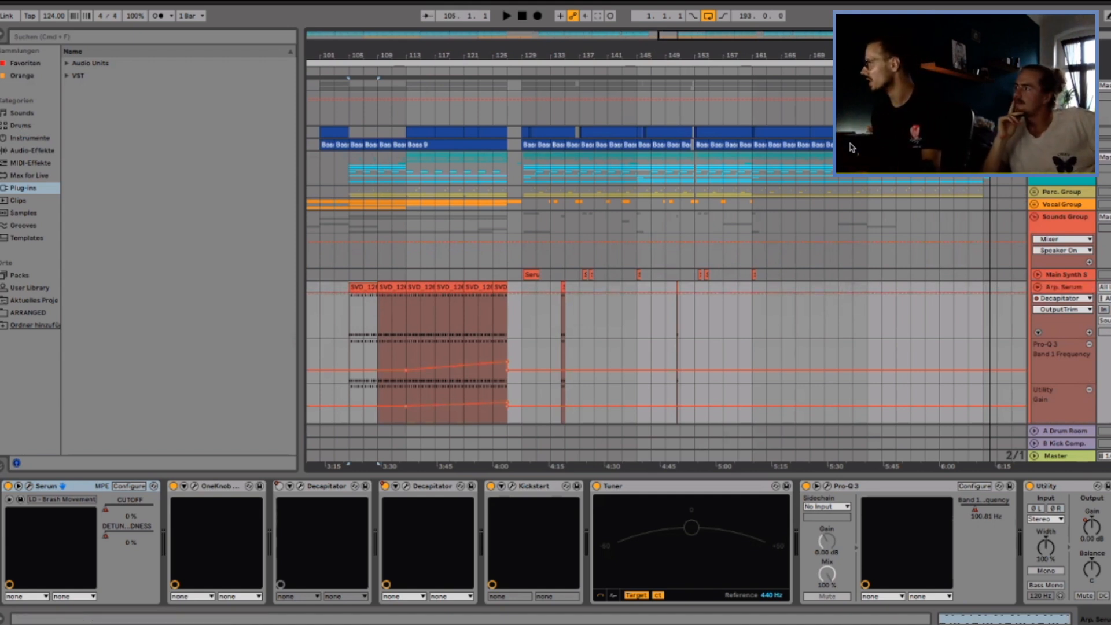
pyautogui.click(1059, 288)
pyautogui.click(28, 486)
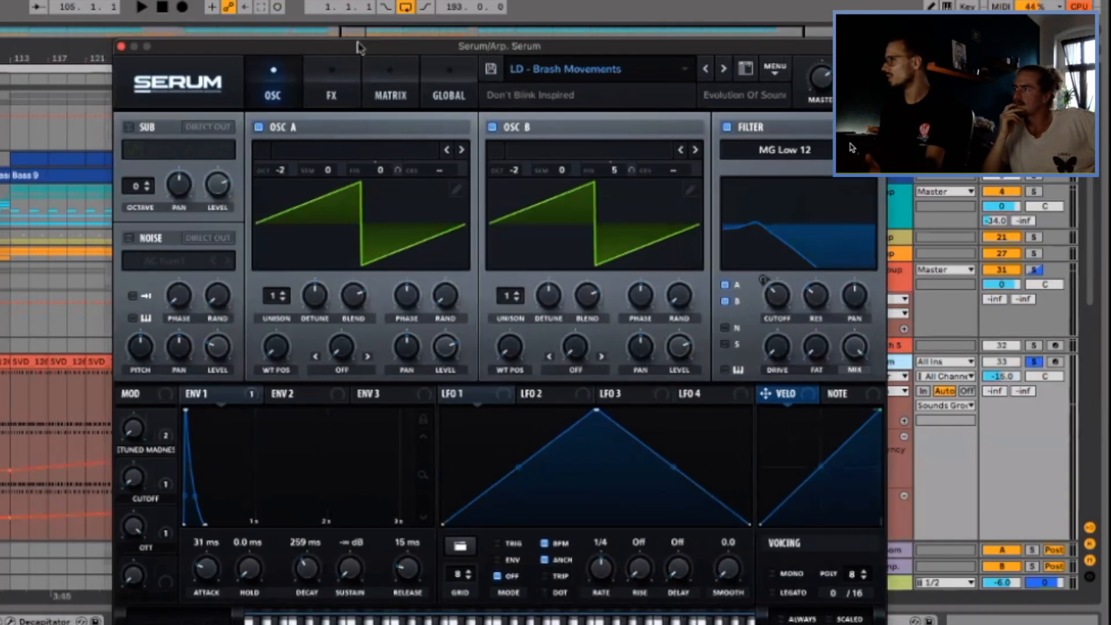
pyautogui.moveTo(358, 43); pyautogui.dragTo(353, 43)
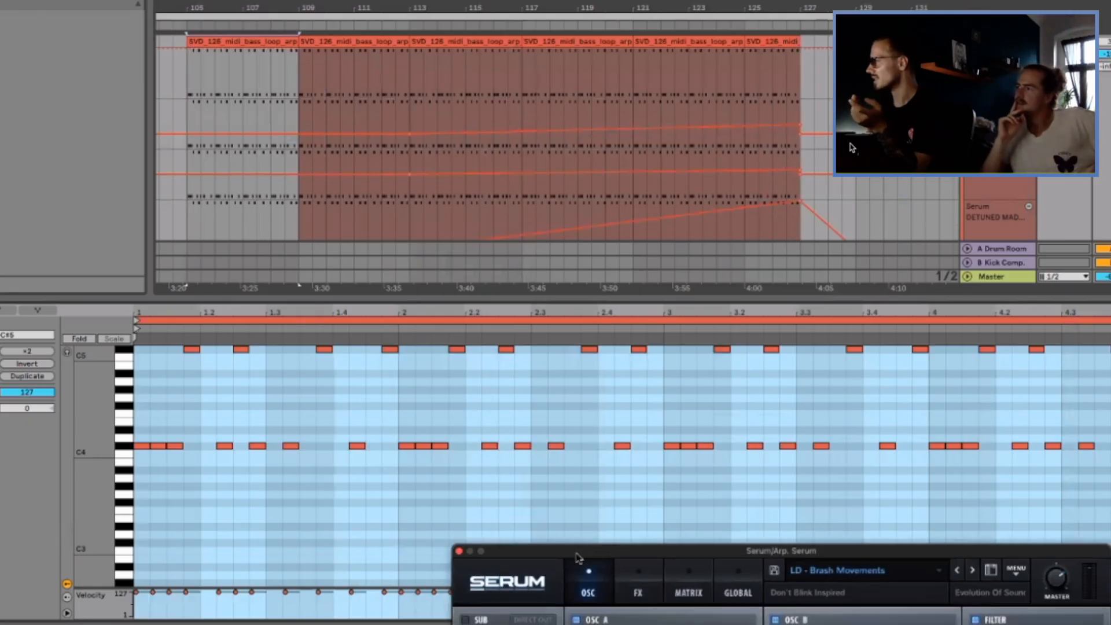
pyautogui.moveTo(573, 480); pyautogui.dragTo(566, 547)
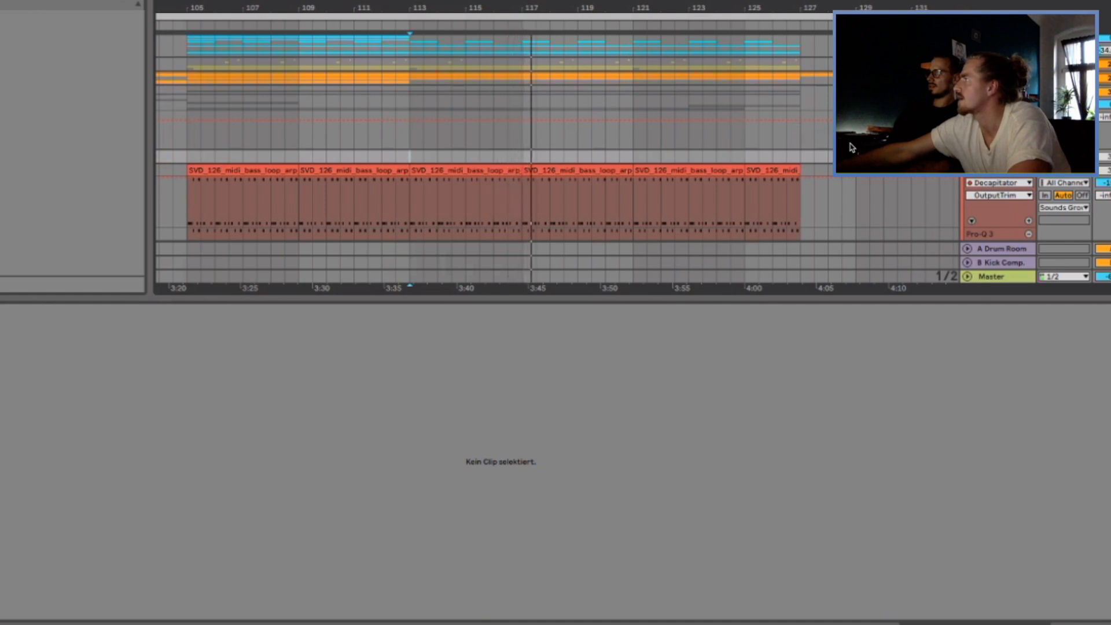
pyautogui.scroll(-1, 852, 147)
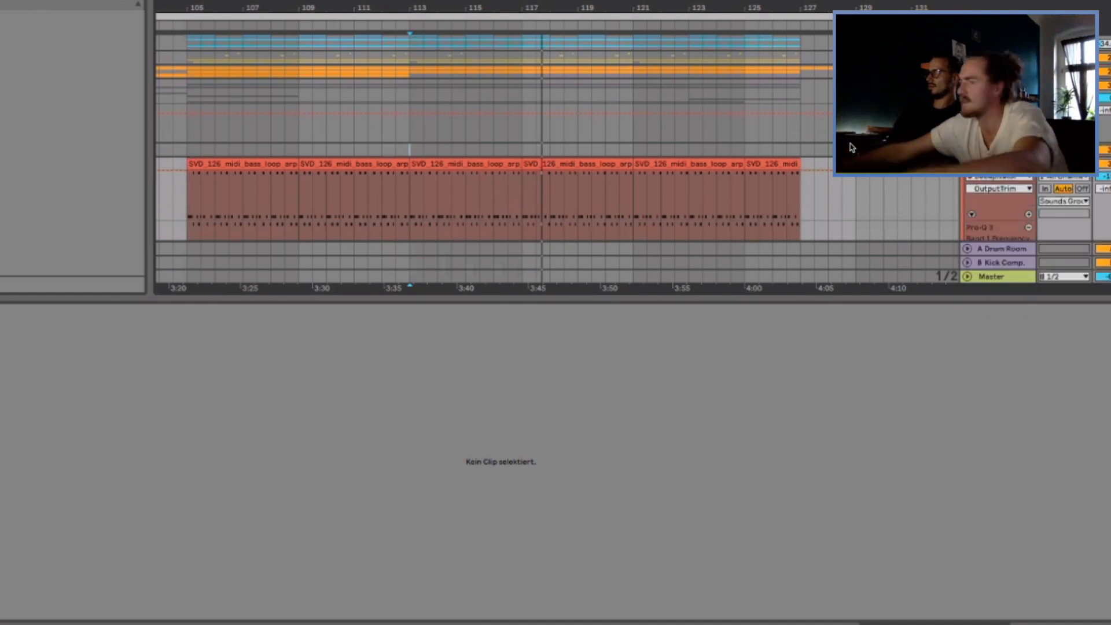
pyautogui.hotkey('shift', 'Tab')
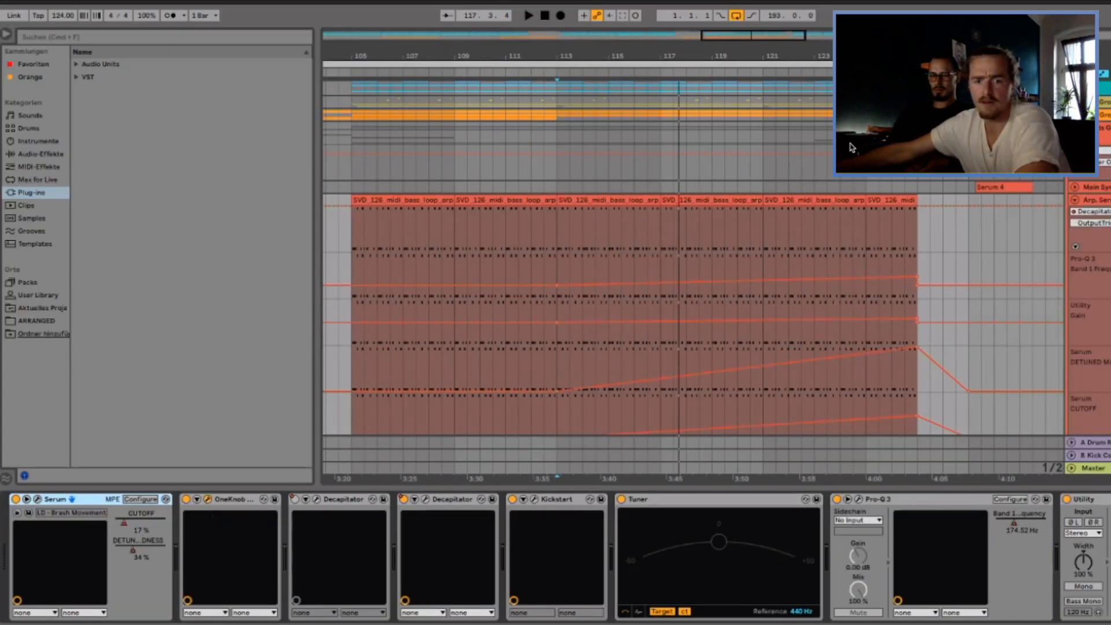
pyautogui.moveTo(0, 264); pyautogui.dragTo(214, 180)
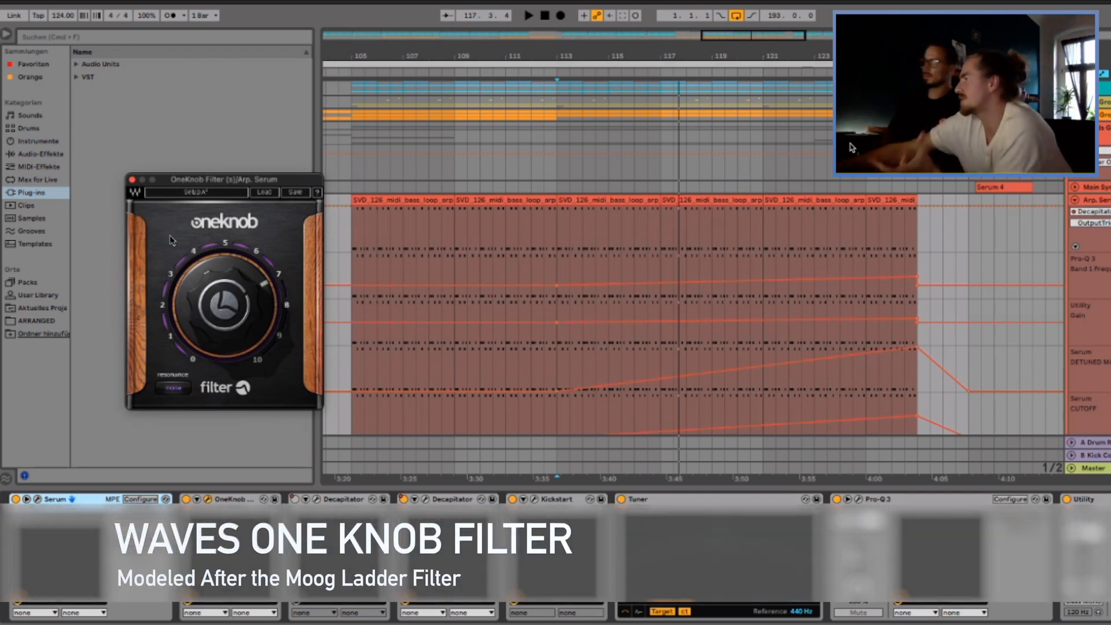
pyautogui.moveTo(172, 236)
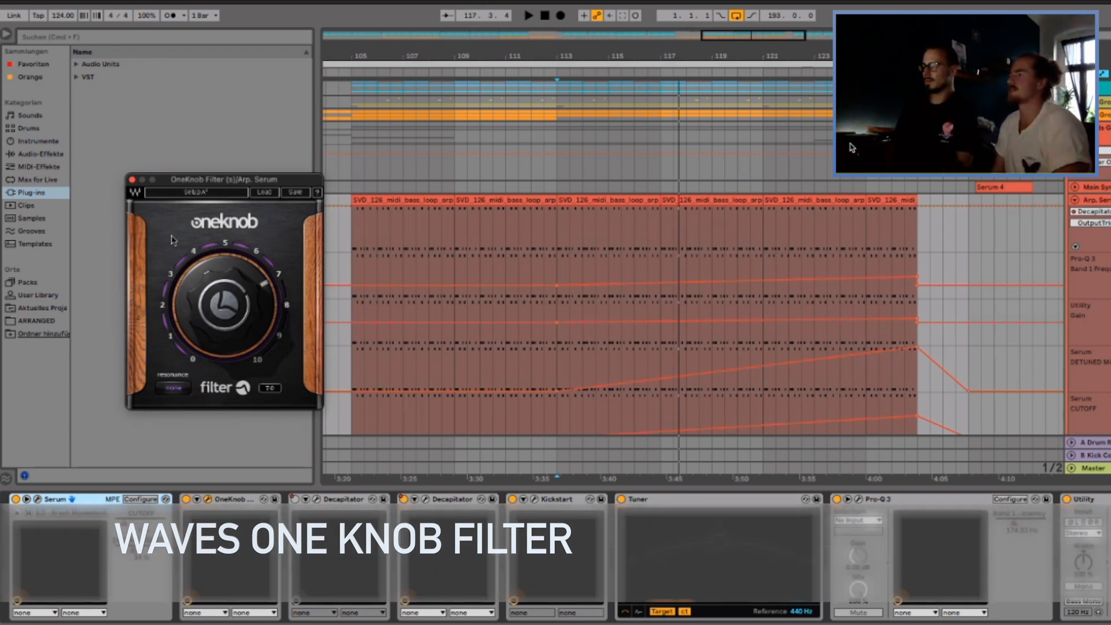
pyautogui.click(132, 180)
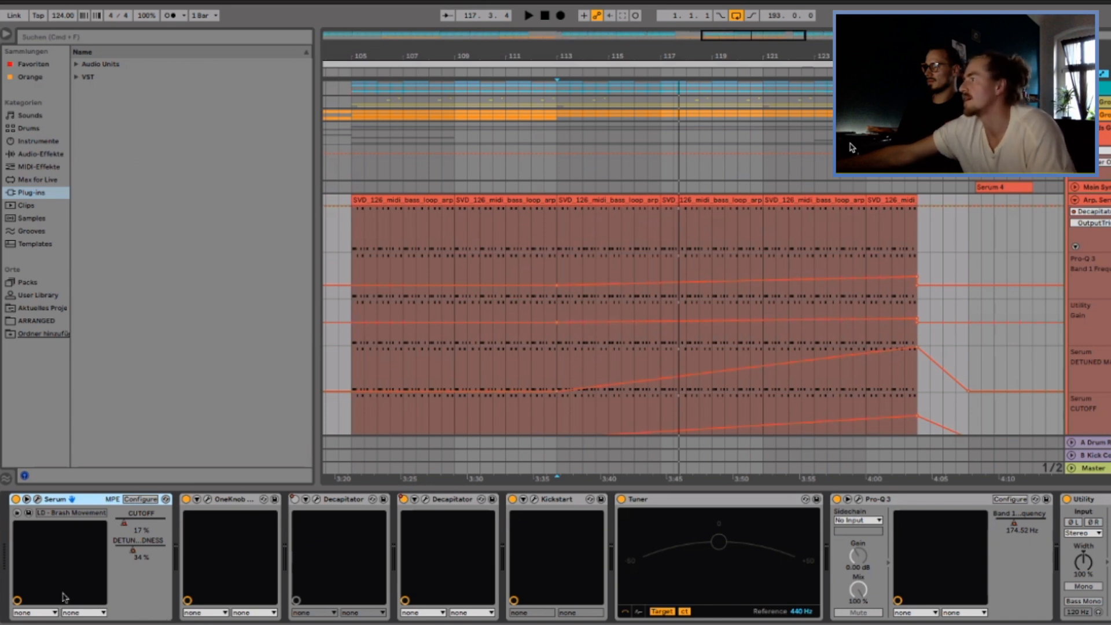
# Examine Arp. Serum's automation lanes for Serum, Decapitator and OneKnob Filter, and play the build-up from bar 113.
pyautogui.scroll(-3, 444, 316)
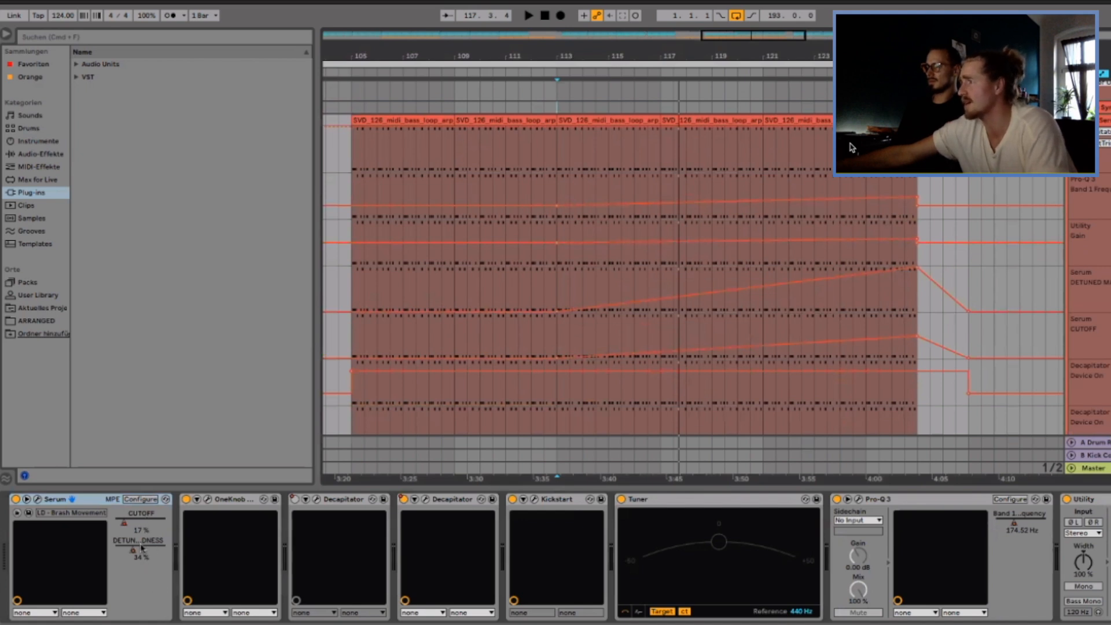
pyautogui.scroll(-2, 714, 316)
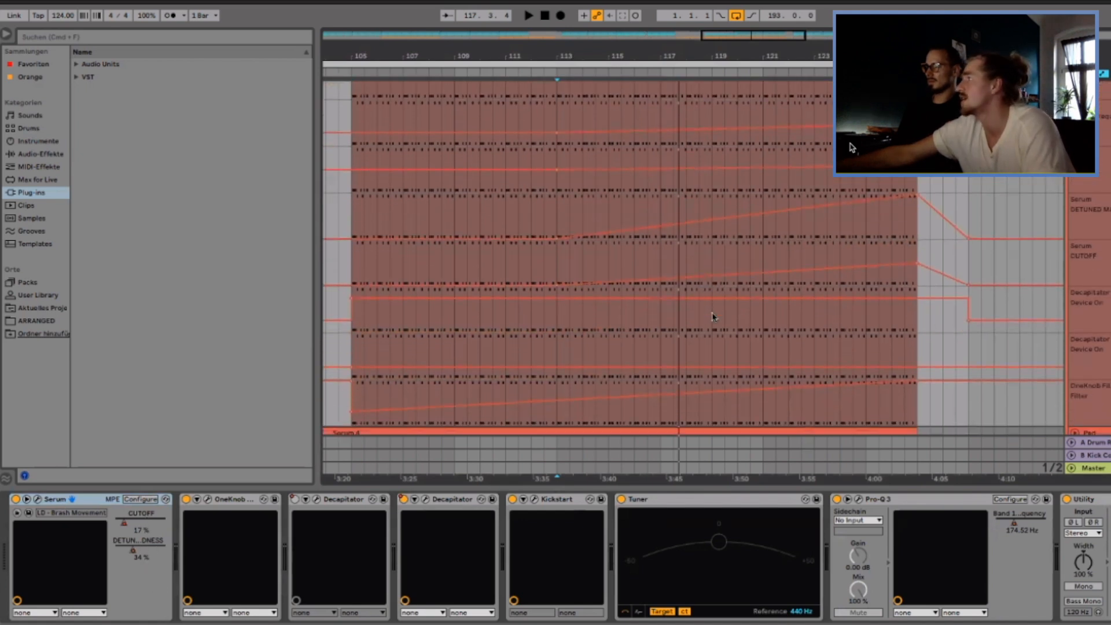
pyautogui.scroll(4, 728, 355)
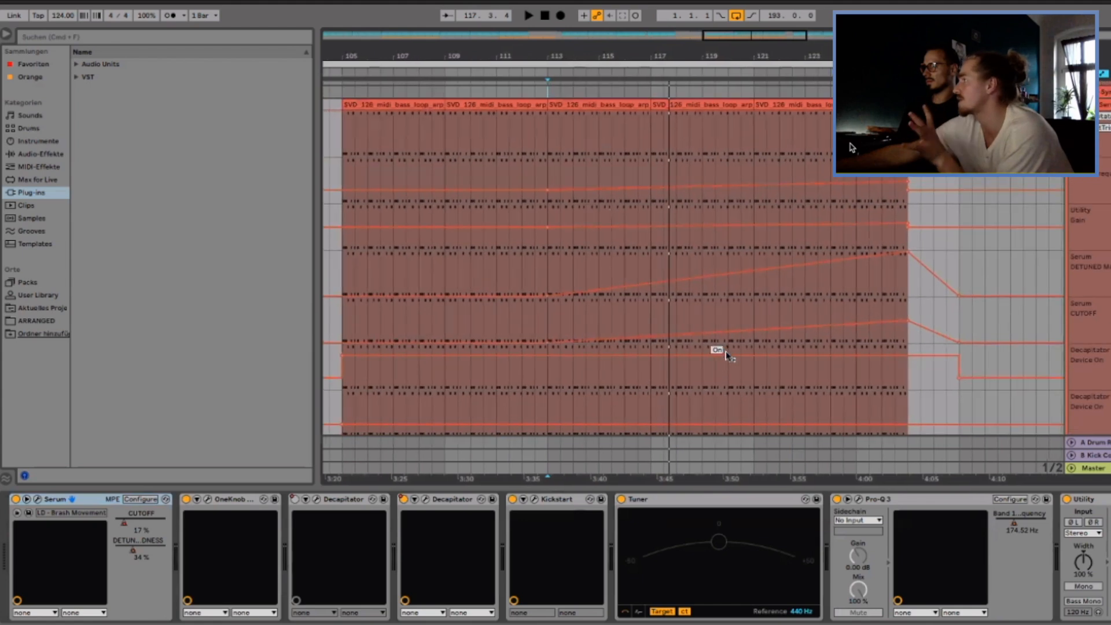
pyautogui.click(548, 139)
pyautogui.press('space')
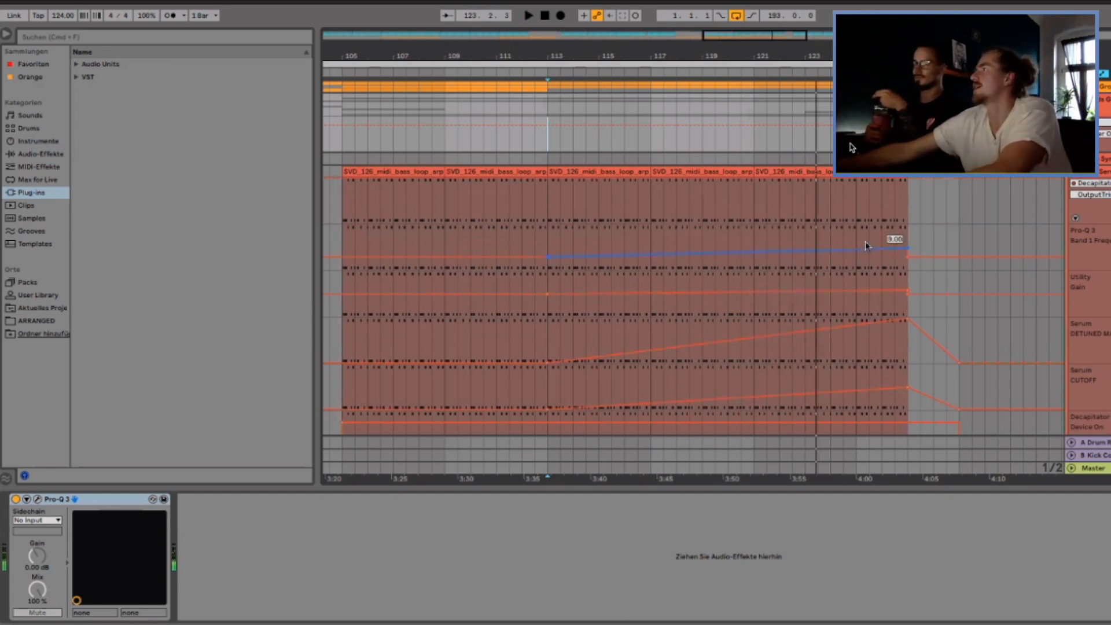
# Hide Arp. Serum's automation lanes and insert a new audio track directly below it.
pyautogui.click(419, 171)
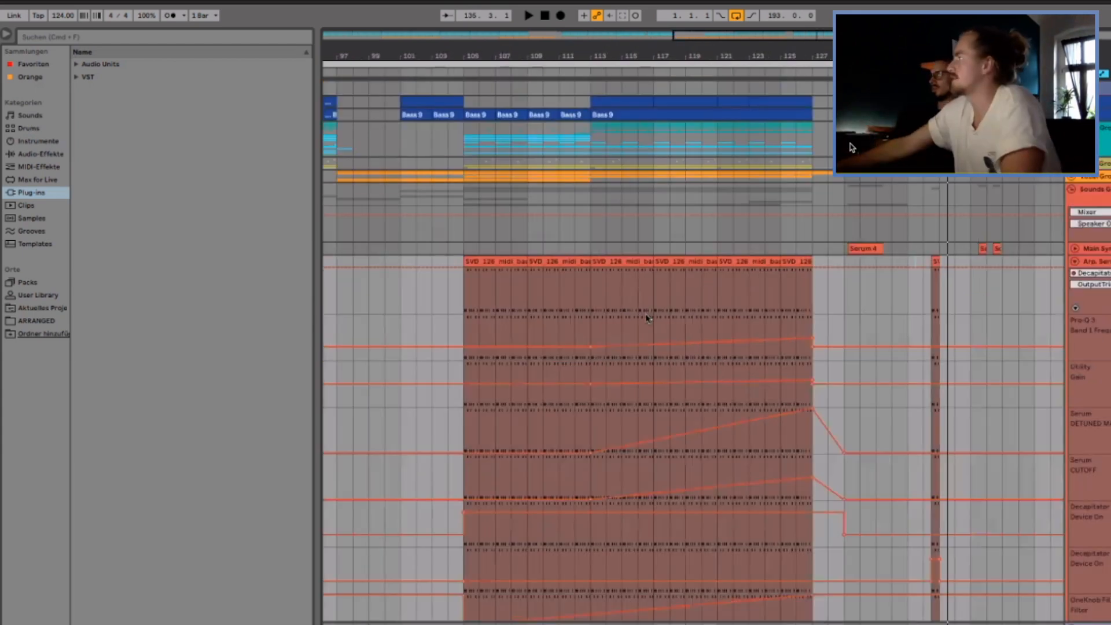
pyautogui.scroll(-4, 1046, 411)
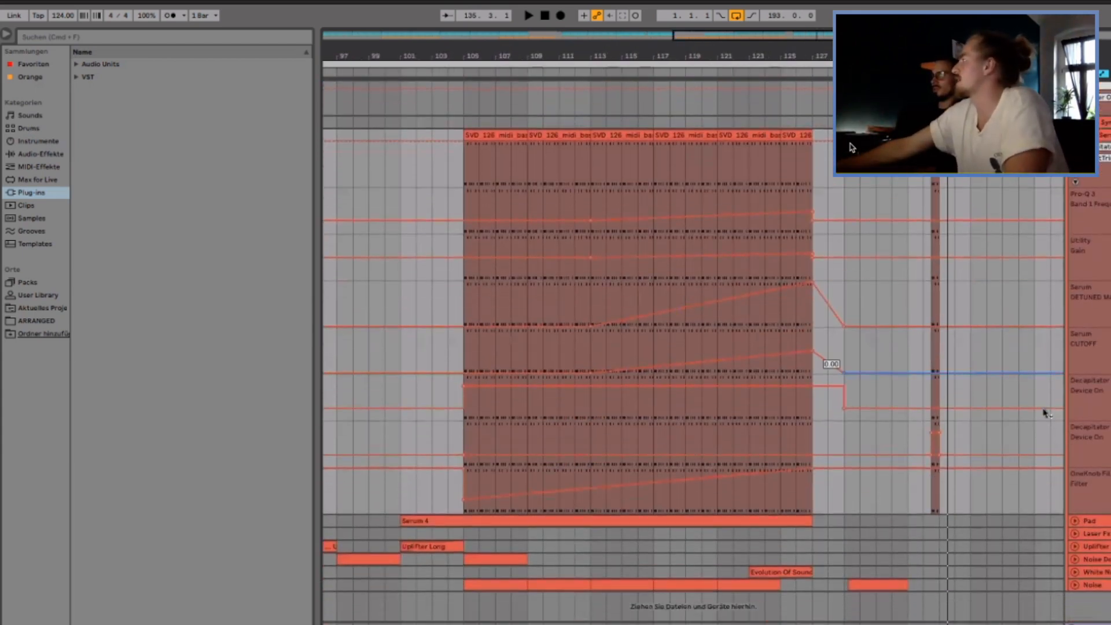
pyautogui.click(1076, 183)
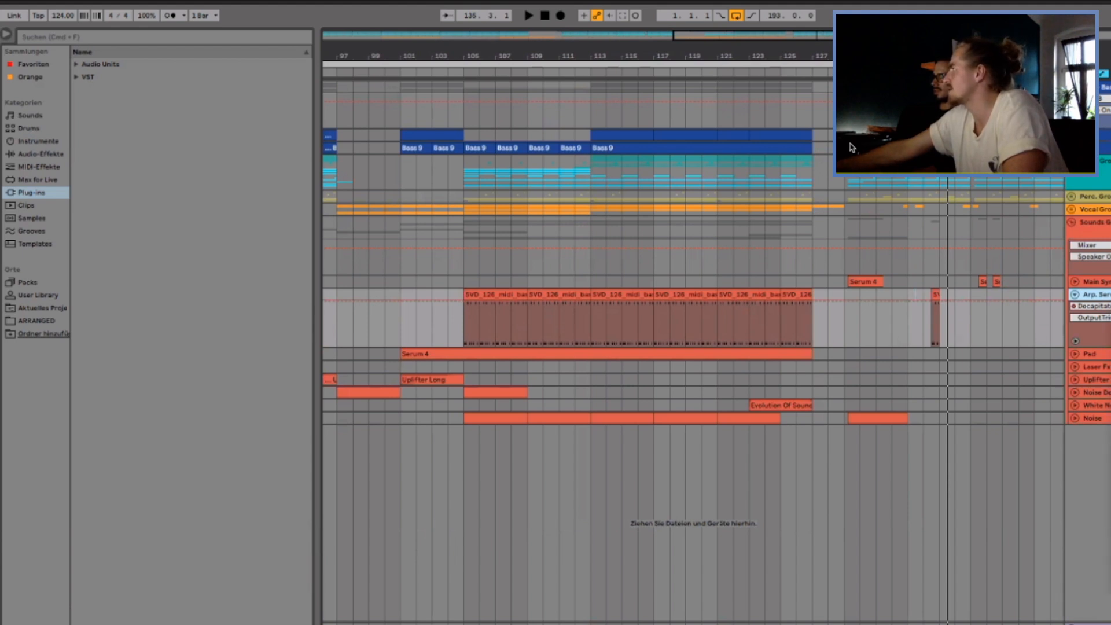
pyautogui.press('super+t')
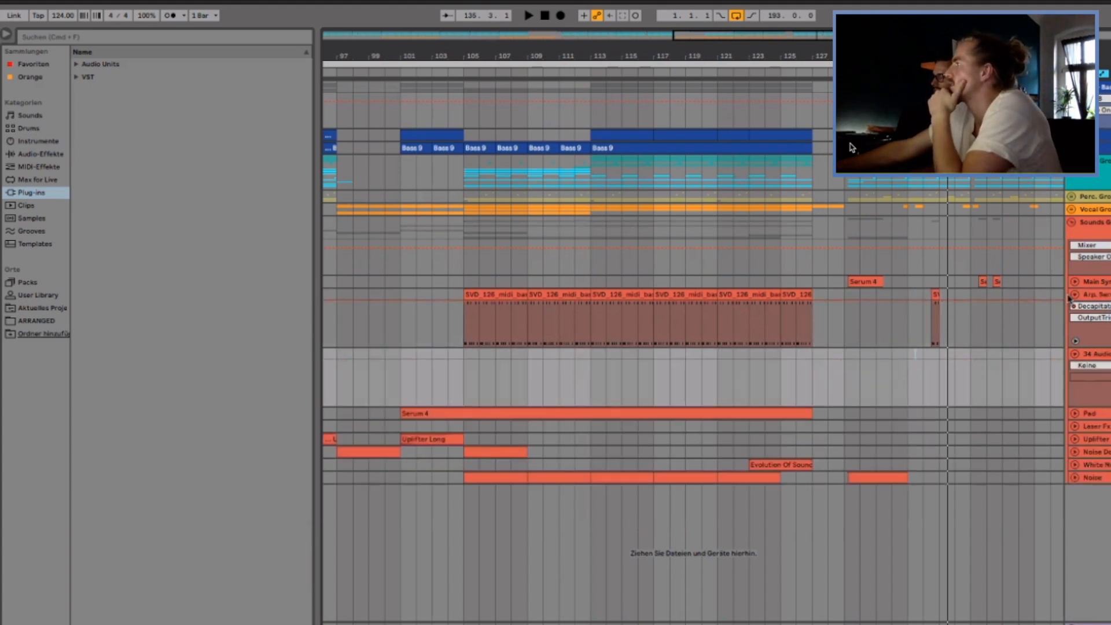
# Search the plug-ins for "shaper" and load ShaperBox 2 onto Arp. Serum, moving its window clear for viewing.
pyautogui.click(1094, 295)
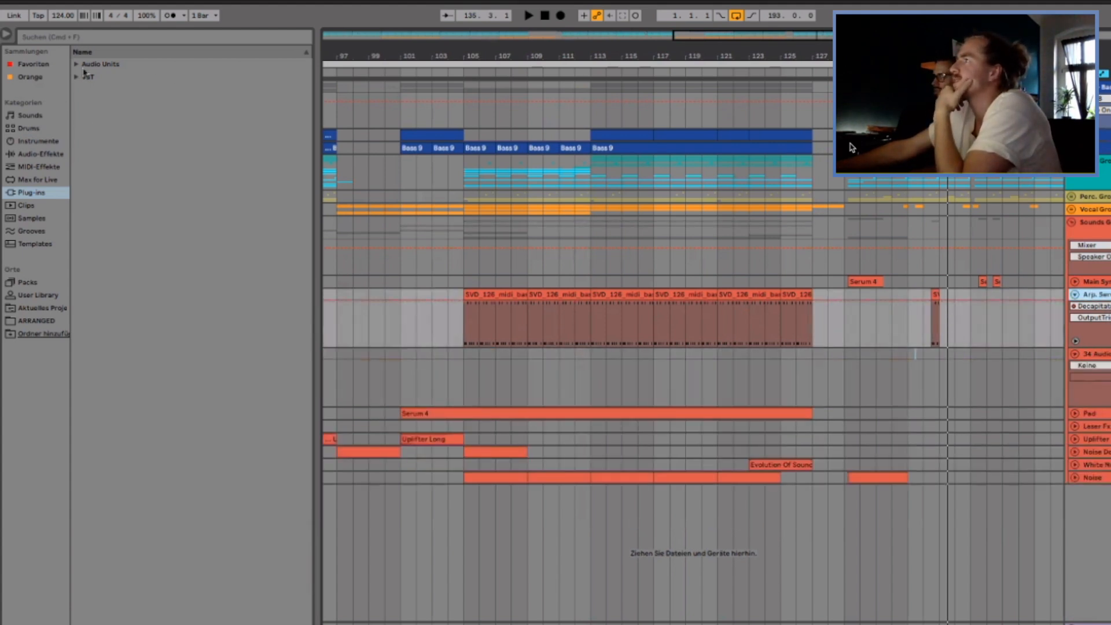
pyautogui.click(49, 38)
pyautogui.write('shaper')
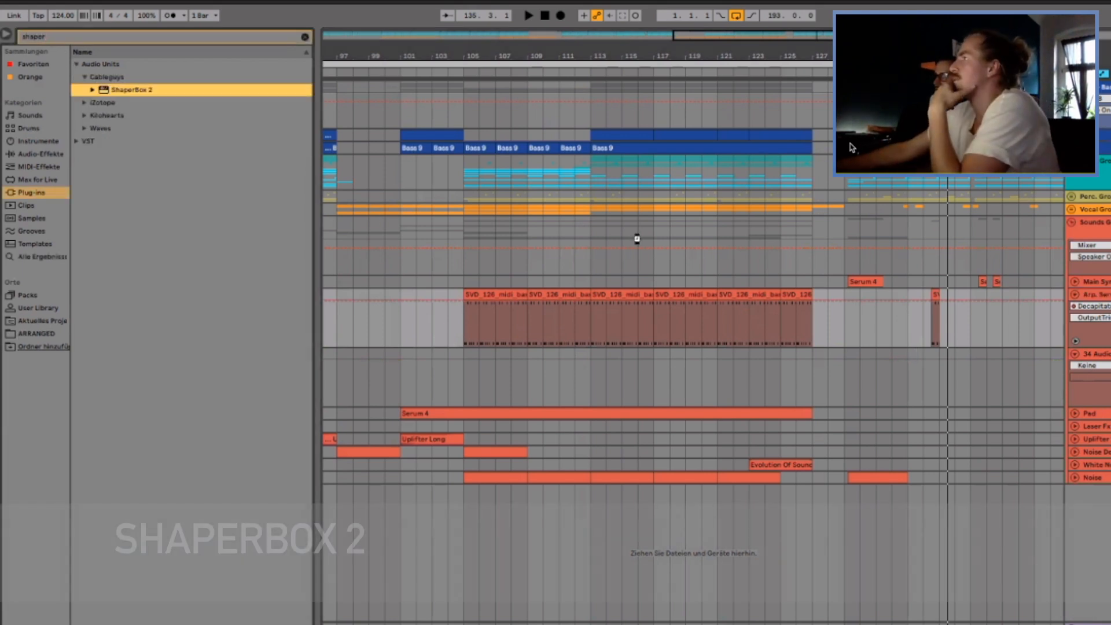
pyautogui.press('Return')
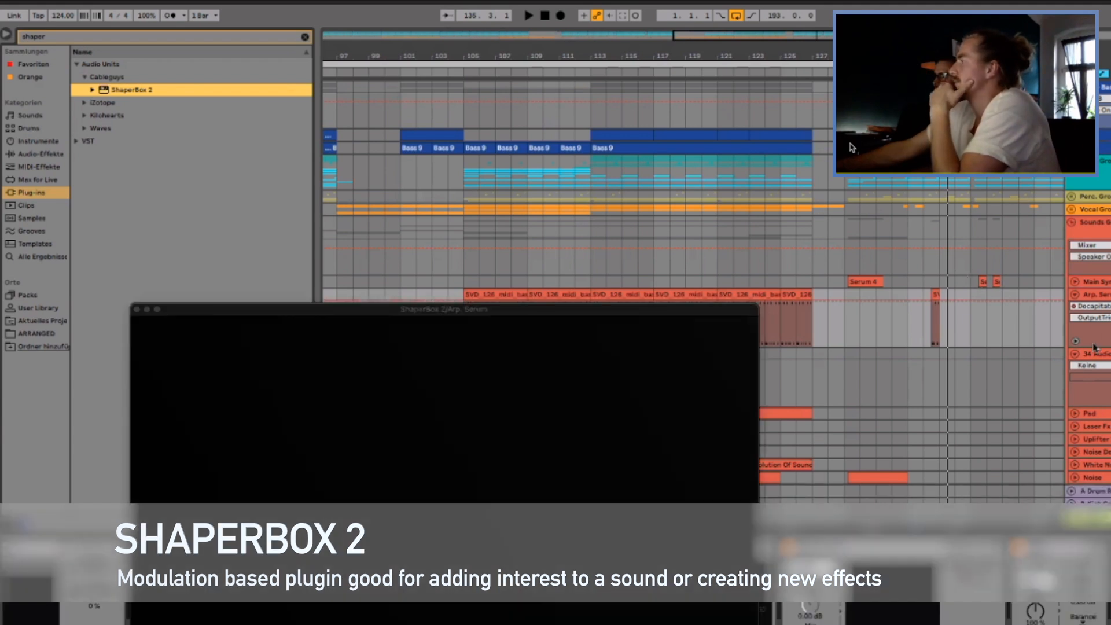
pyautogui.moveTo(152, 313); pyautogui.dragTo(228, 126)
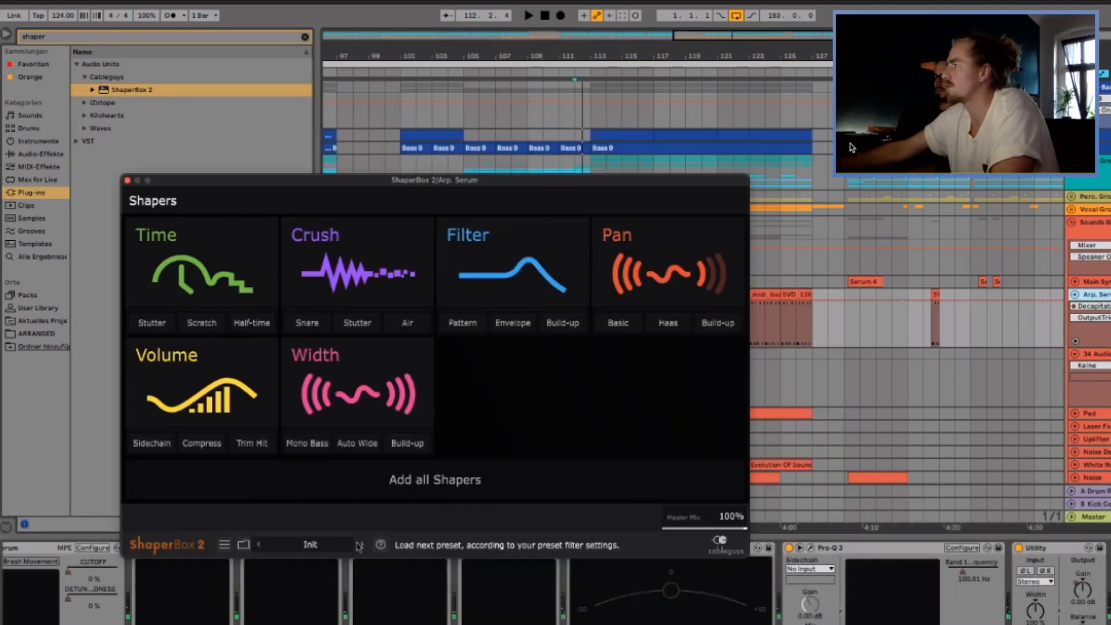
# Audition ShaperBox 2 presets on the playing arp, stepping from Halftime Heights through Motion Rhythmer 1 to Motion Rhythmer 2.
pyautogui.click(358, 546)
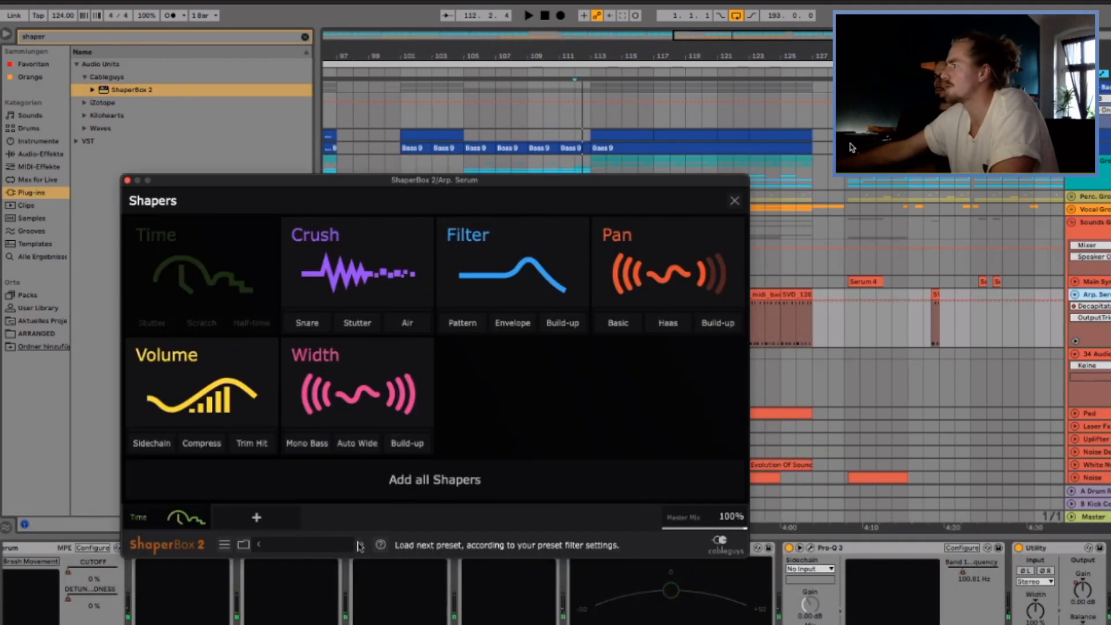
pyautogui.press('space')
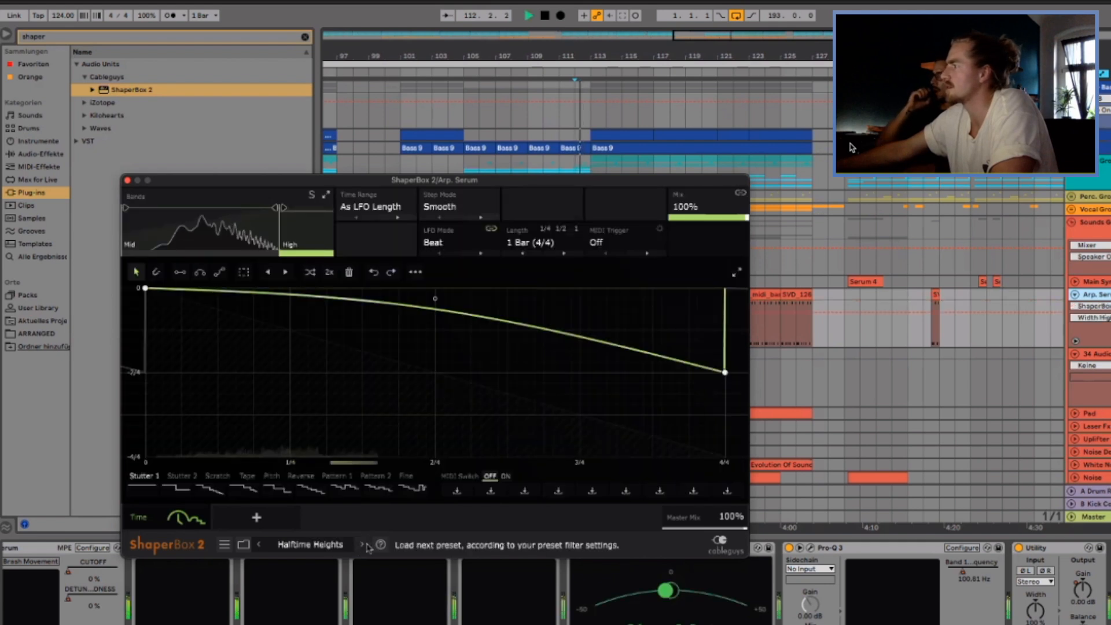
pyautogui.click(362, 545)
pyautogui.click(362, 545)
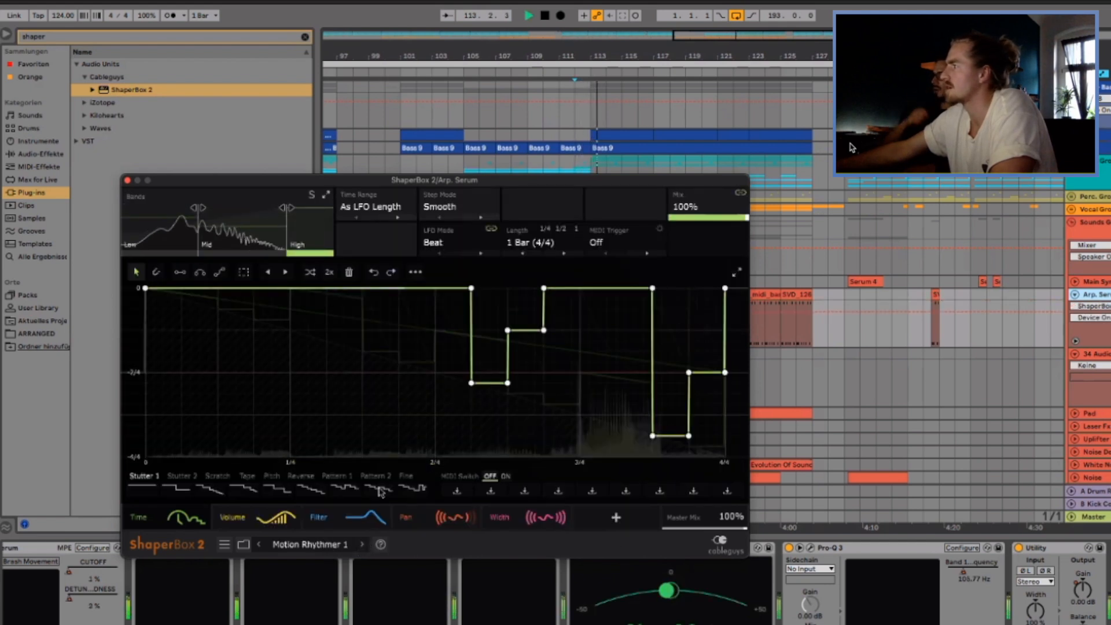
pyautogui.click(362, 545)
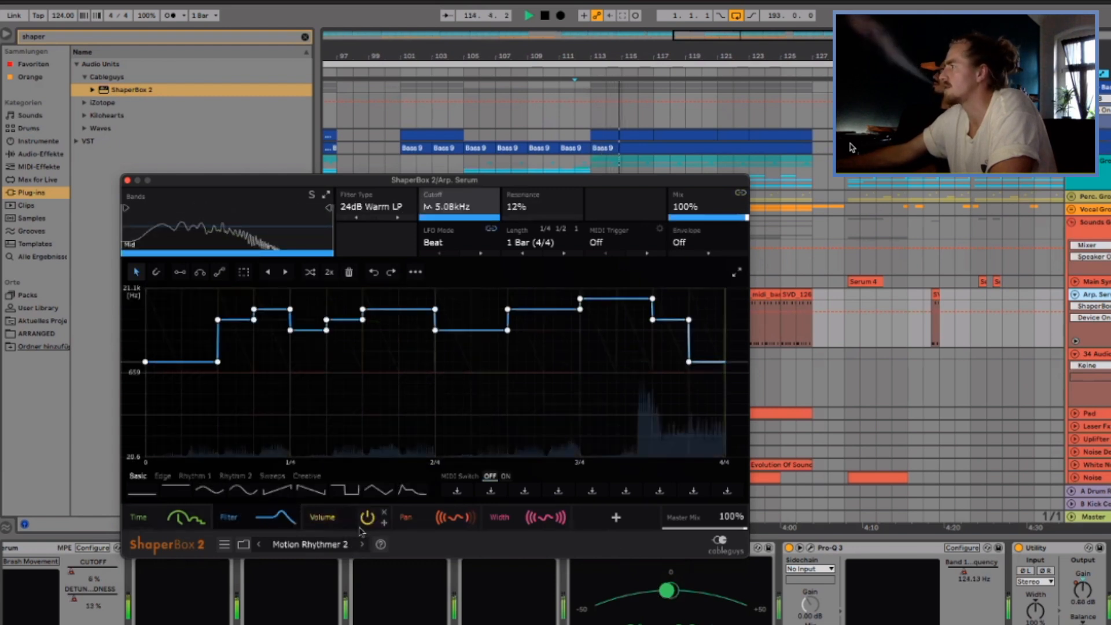
# Open ShaperBox 2's preset browser and leaf forward through the pages of the full preset list.
pyautogui.click(224, 544)
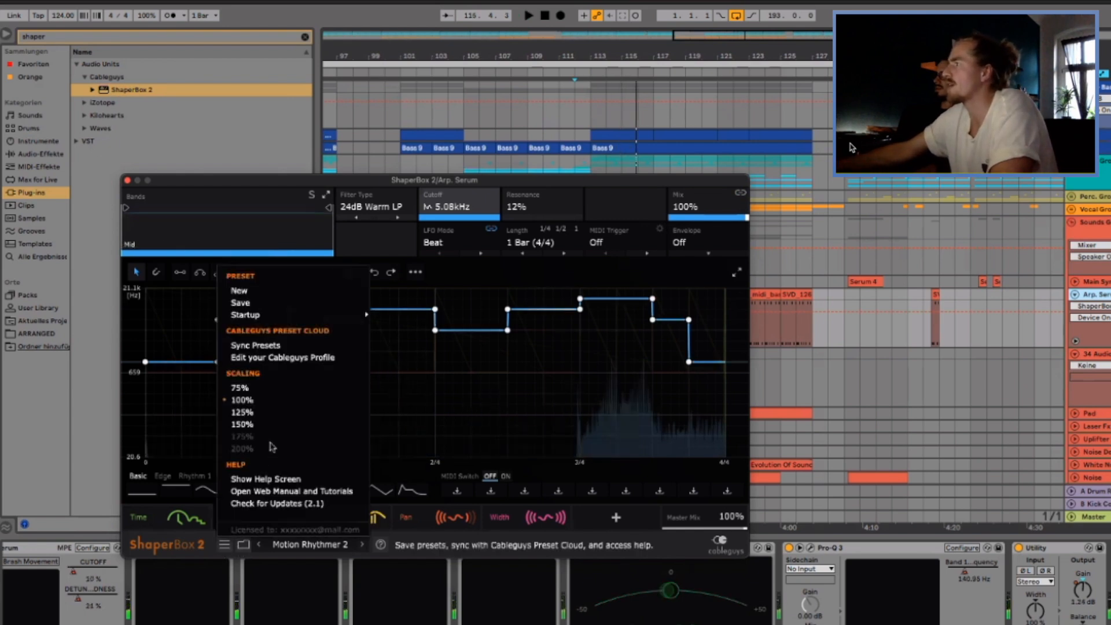
pyautogui.click(271, 546)
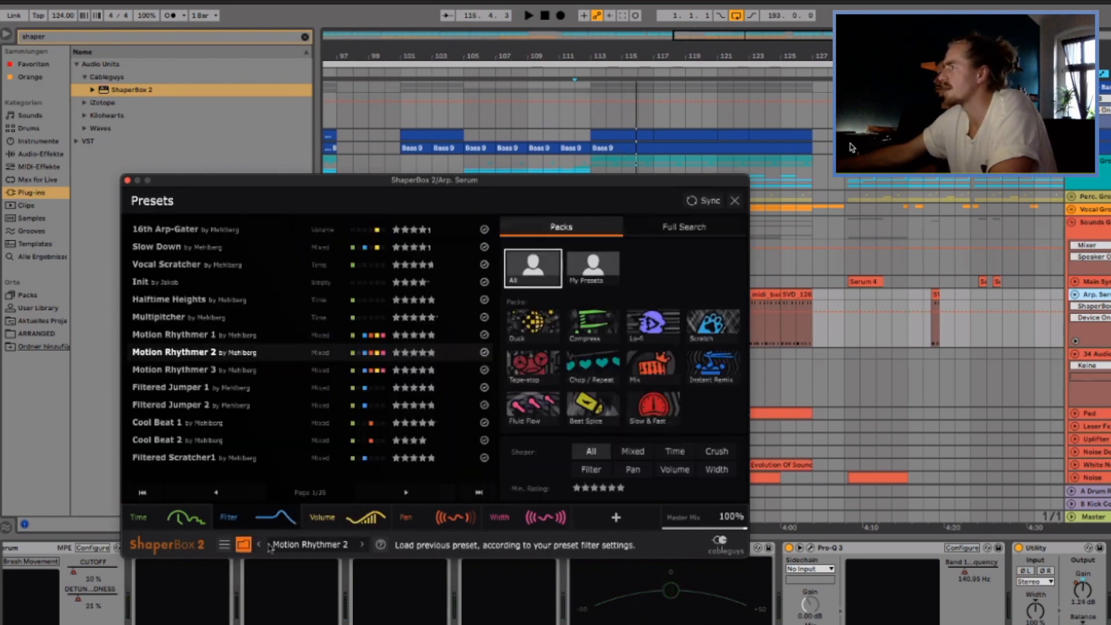
pyautogui.click(406, 493)
pyautogui.click(406, 492)
pyautogui.click(405, 493)
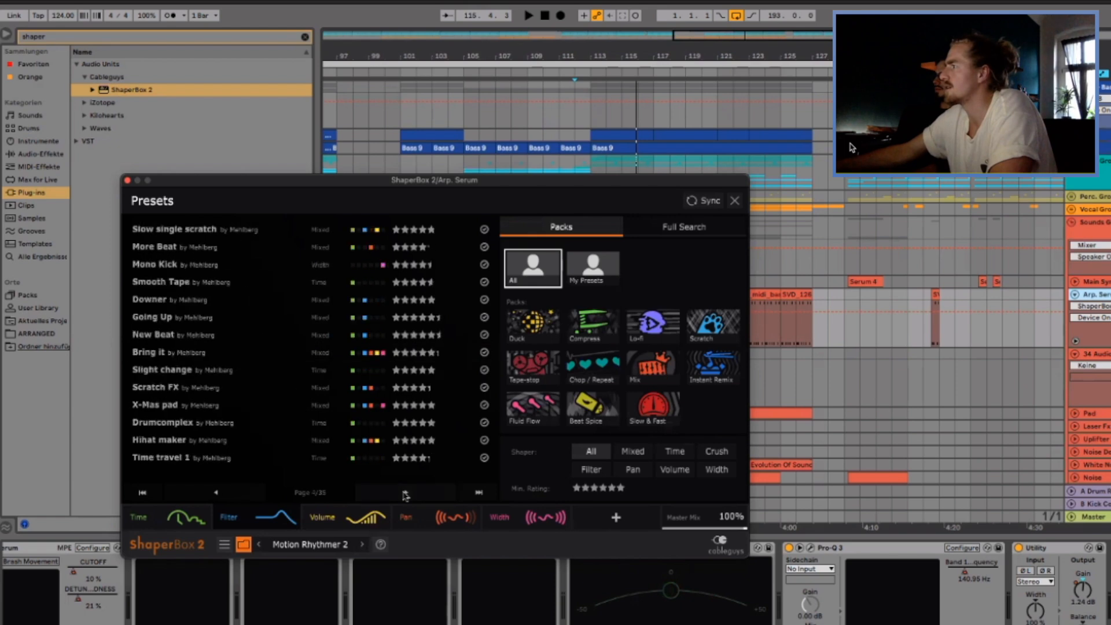
pyautogui.click(406, 493)
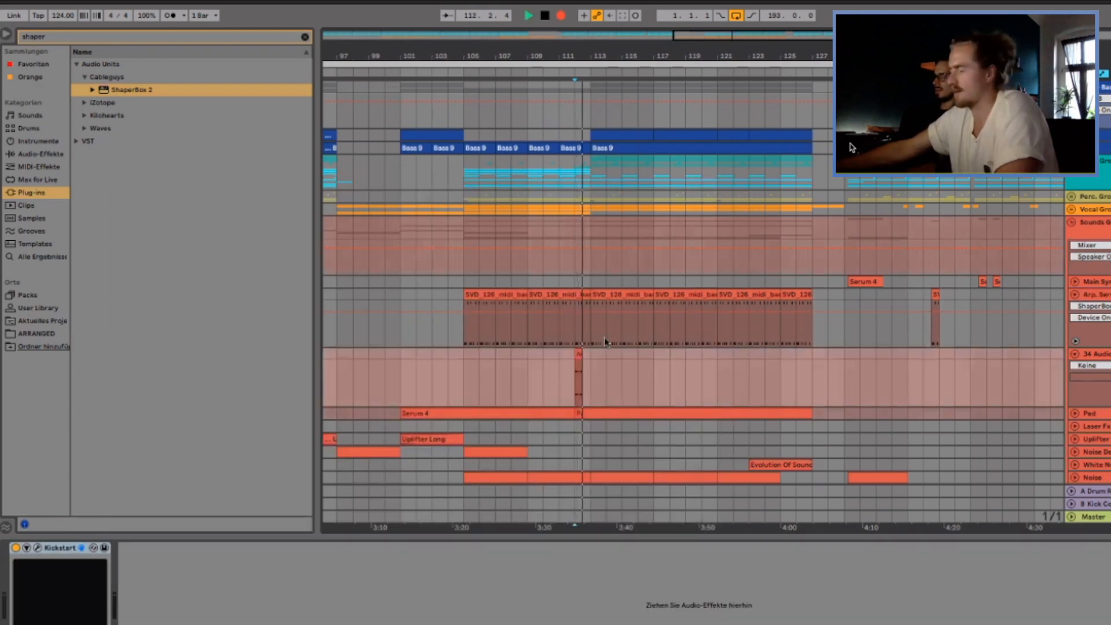
# Record the processed arp onto the new audio track until bar 116 and delete ShaperBox 2 from Arp. Serum.
pyautogui.scroll(-3, 602, 346)
pyautogui.scroll(10, 625, 380)
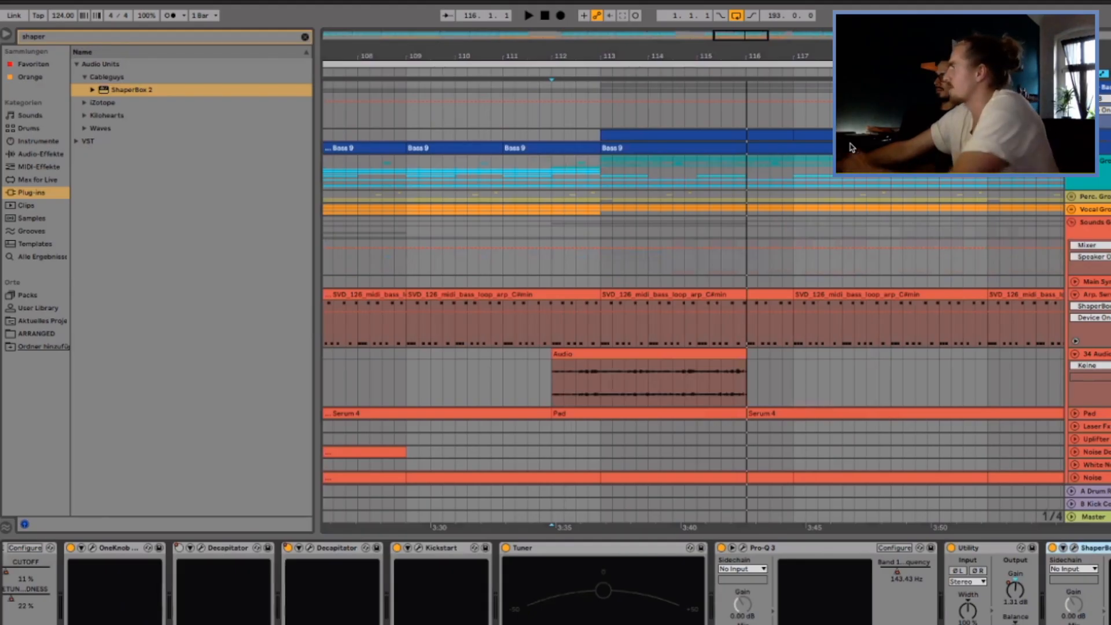
pyautogui.press('Delete')
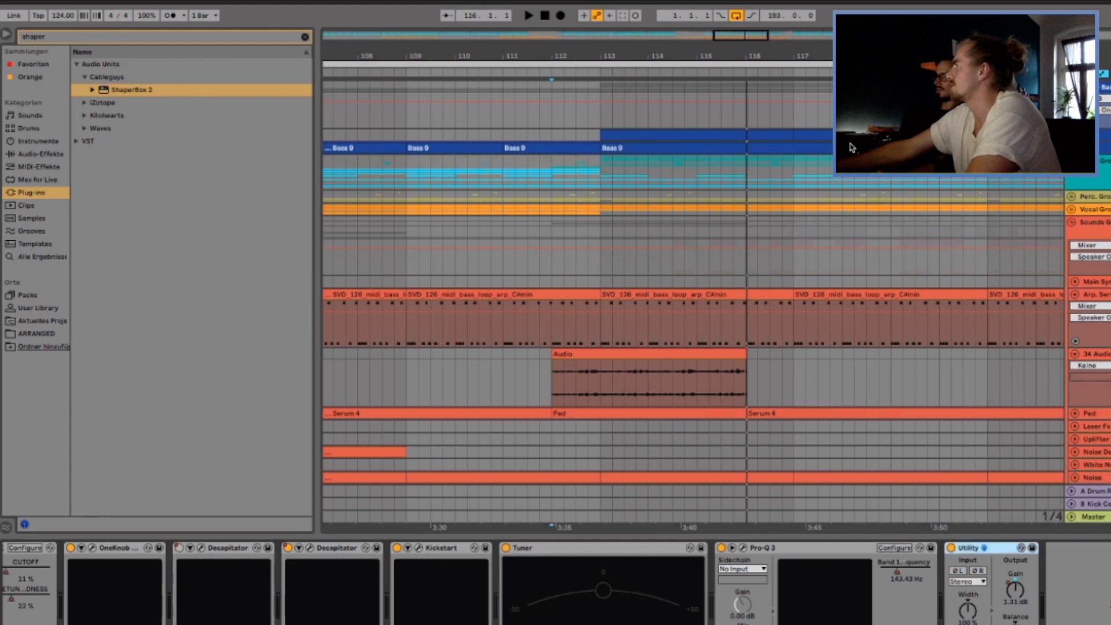
# Play the recorded audio clip and shorten its end to beat 3 of bar 112.
pyautogui.click(708, 353)
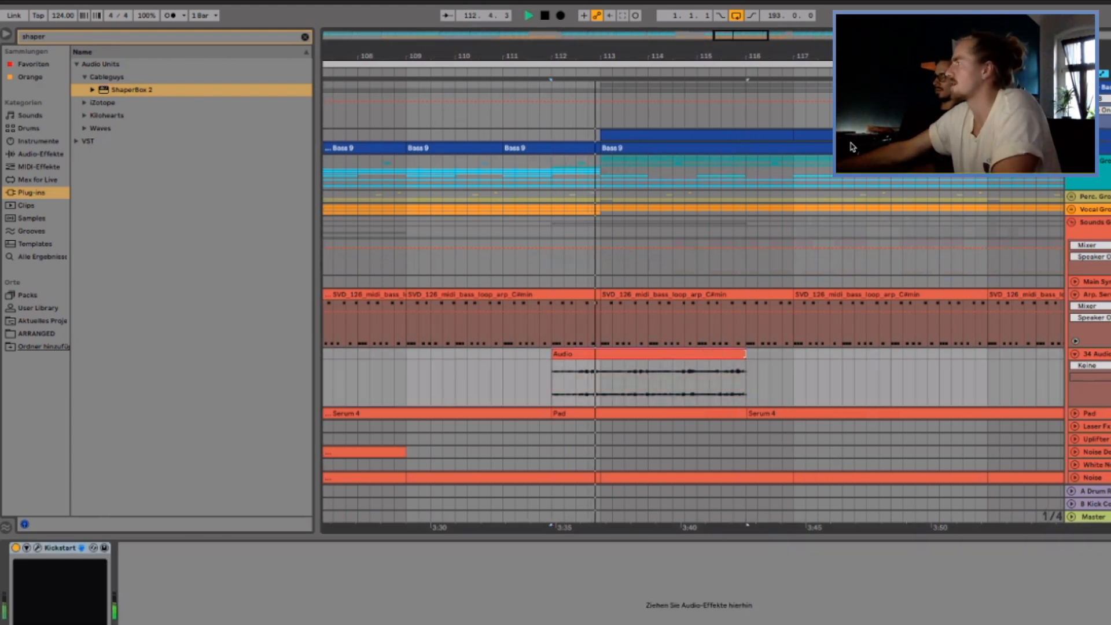
pyautogui.moveTo(746, 355); pyautogui.dragTo(576, 354)
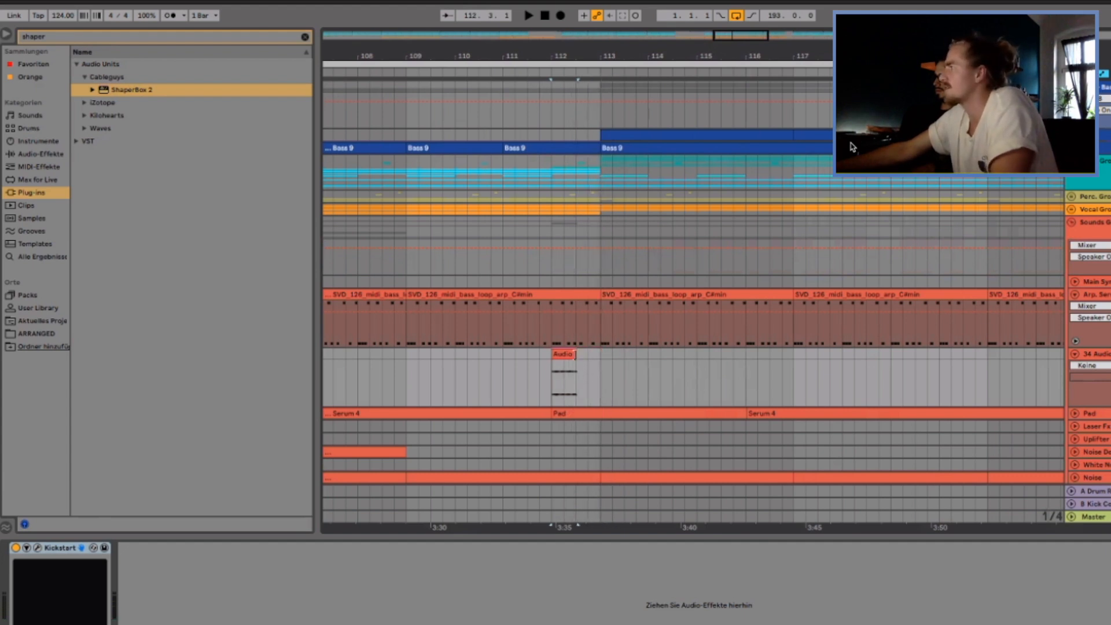
# Duplicate the shortened audio clip five times in a row on its track.
pyautogui.press('super+d')
pyautogui.press('super+d')
pyautogui.press('super+d')
pyautogui.press('super+d')
pyautogui.press('super+d')
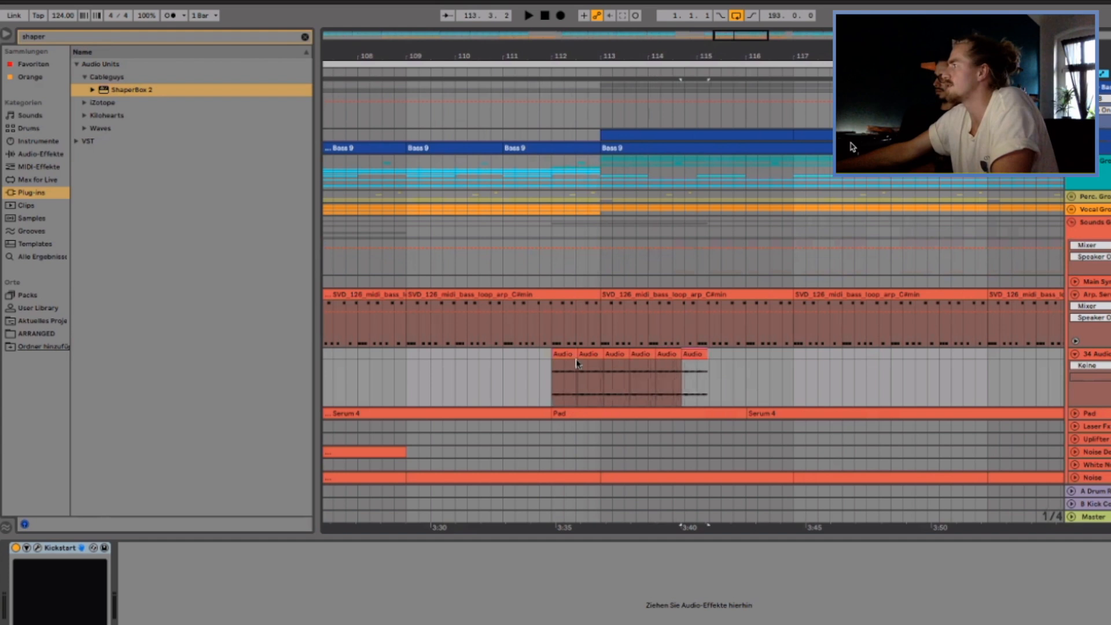
# Trim the first audio clip to half a bar, repeat it ten times back to back, and play the sequence from its start.
pyautogui.press('super+d')
pyautogui.press('super+d')
pyautogui.press('super+d')
pyautogui.press('super+d')
pyautogui.press('super+d')
pyautogui.press('super+d')
pyautogui.press('super+d')
pyautogui.press('super+d')
pyautogui.press('super+d')
pyautogui.press('super+d')
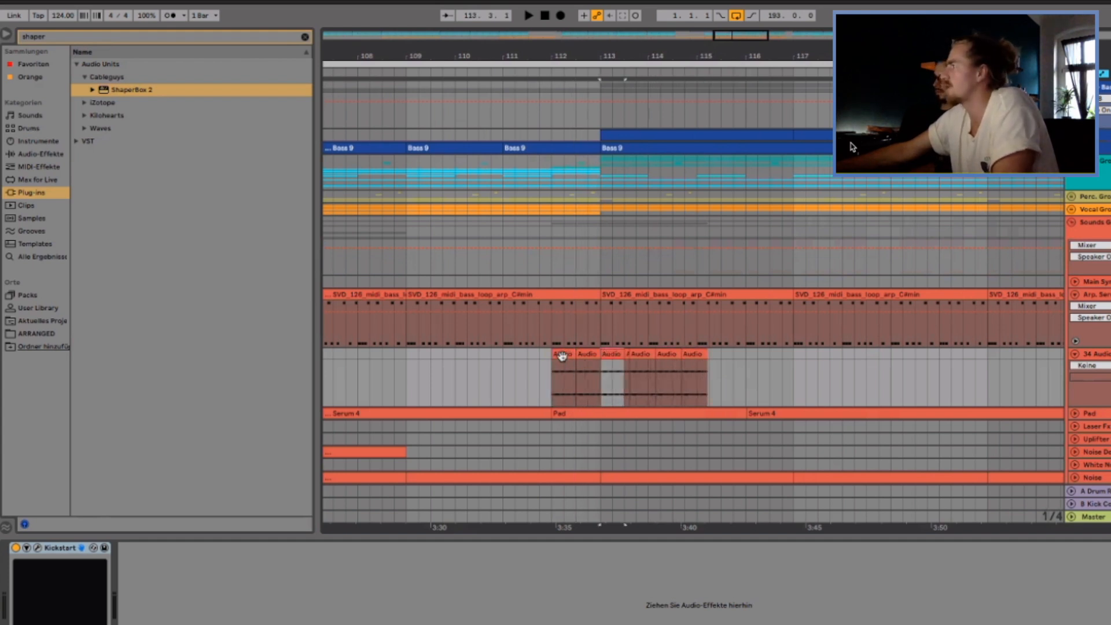
pyautogui.click(556, 355)
pyautogui.press('space')
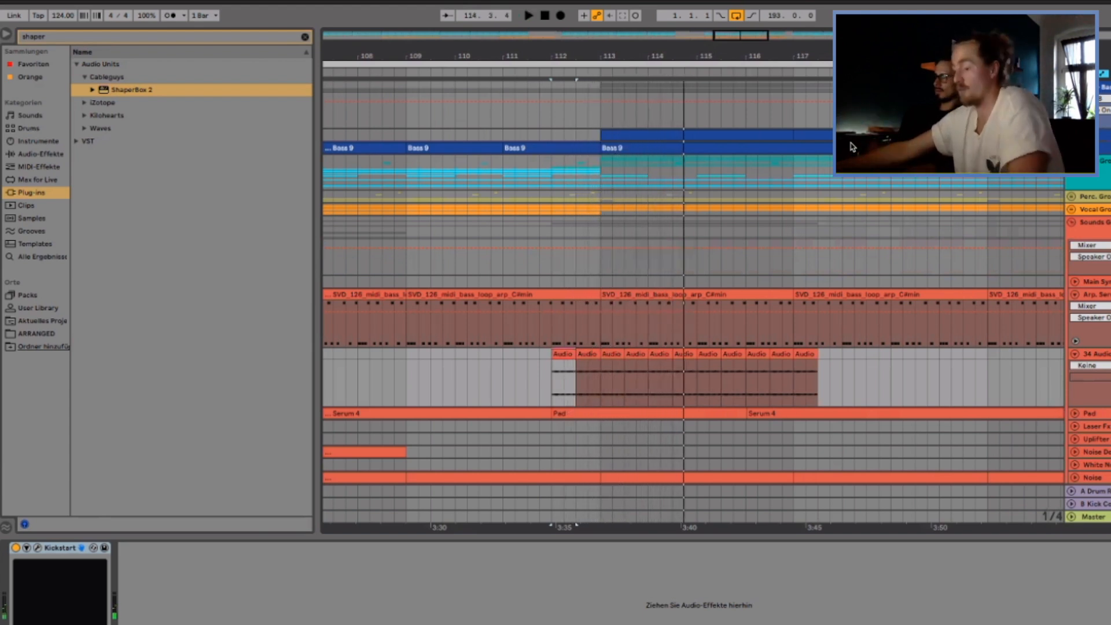
# Play the Main Synth Serum part, switch on its Tremolator during playback, and adjust the Depth.
pyautogui.press('-')
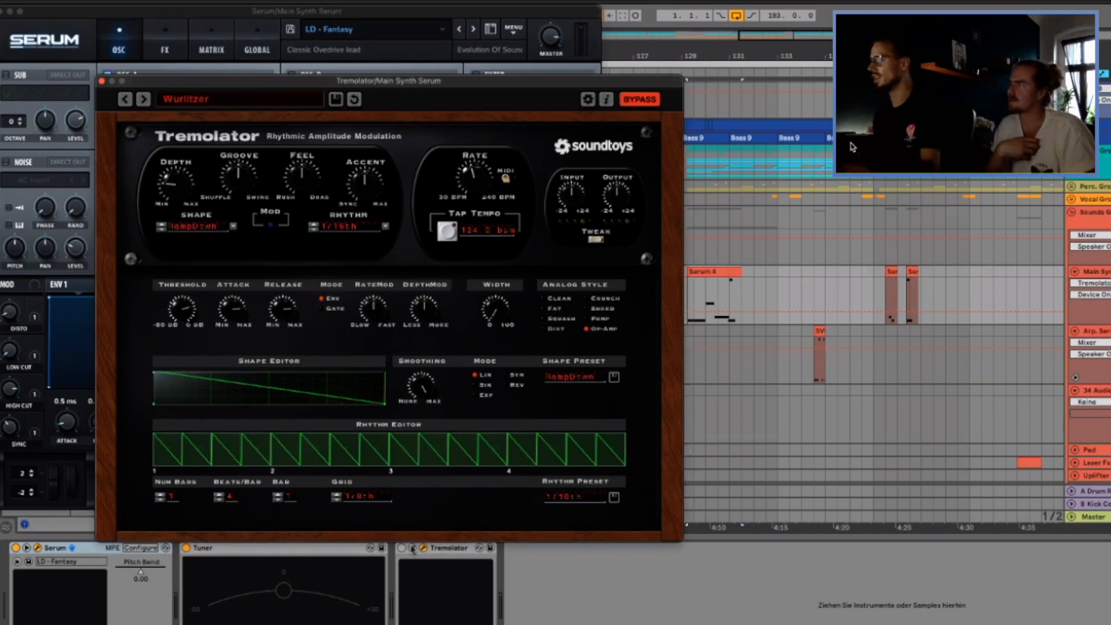
pyautogui.press('space')
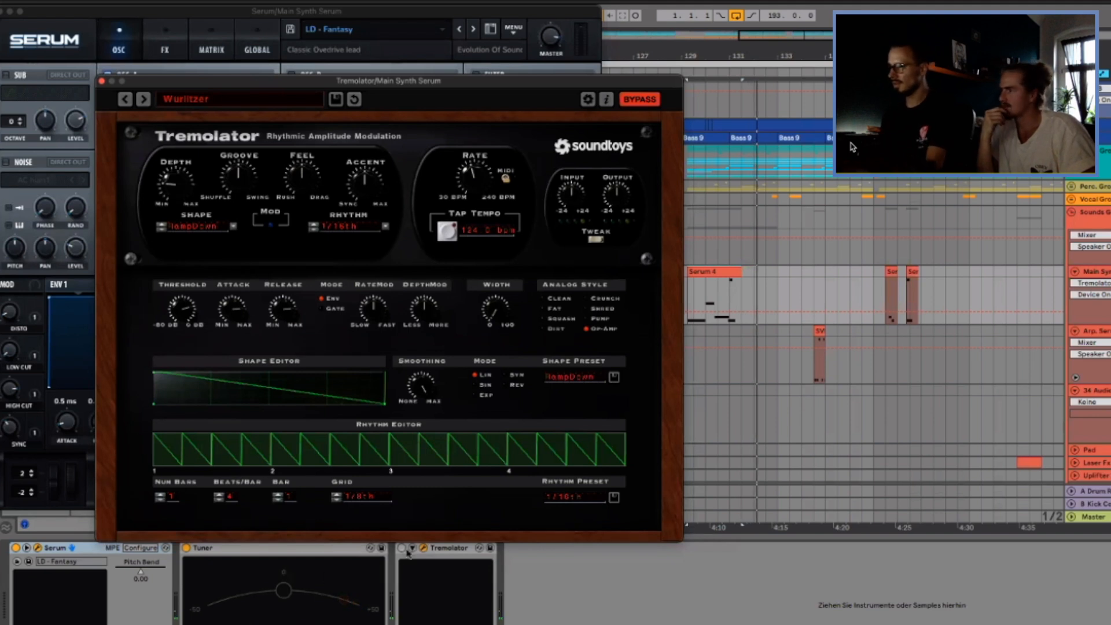
pyautogui.click(402, 548)
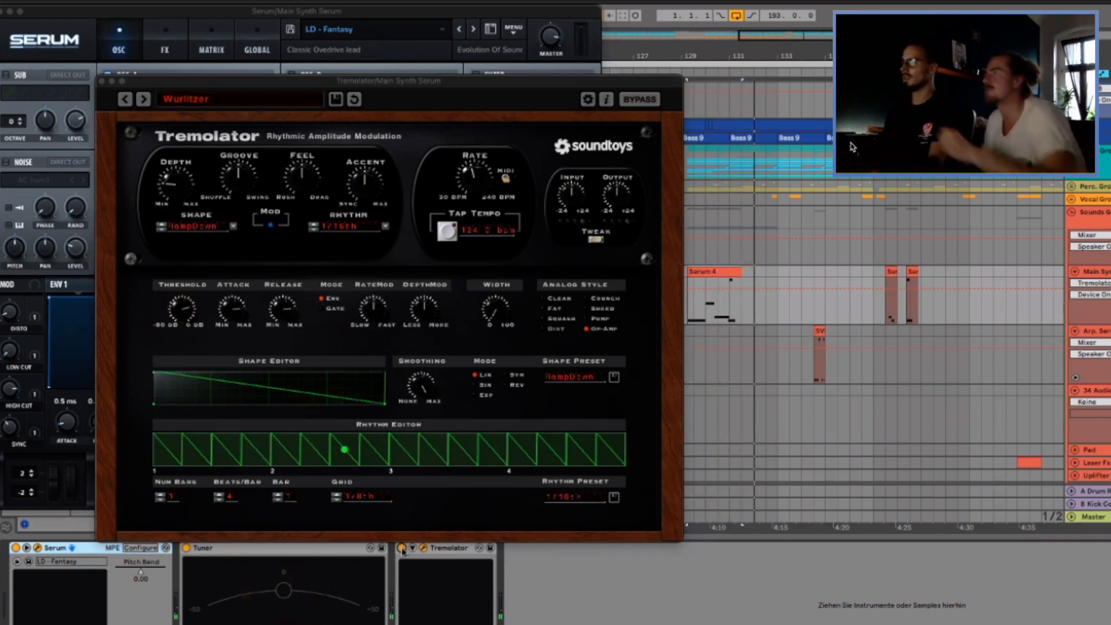
pyautogui.click(175, 193)
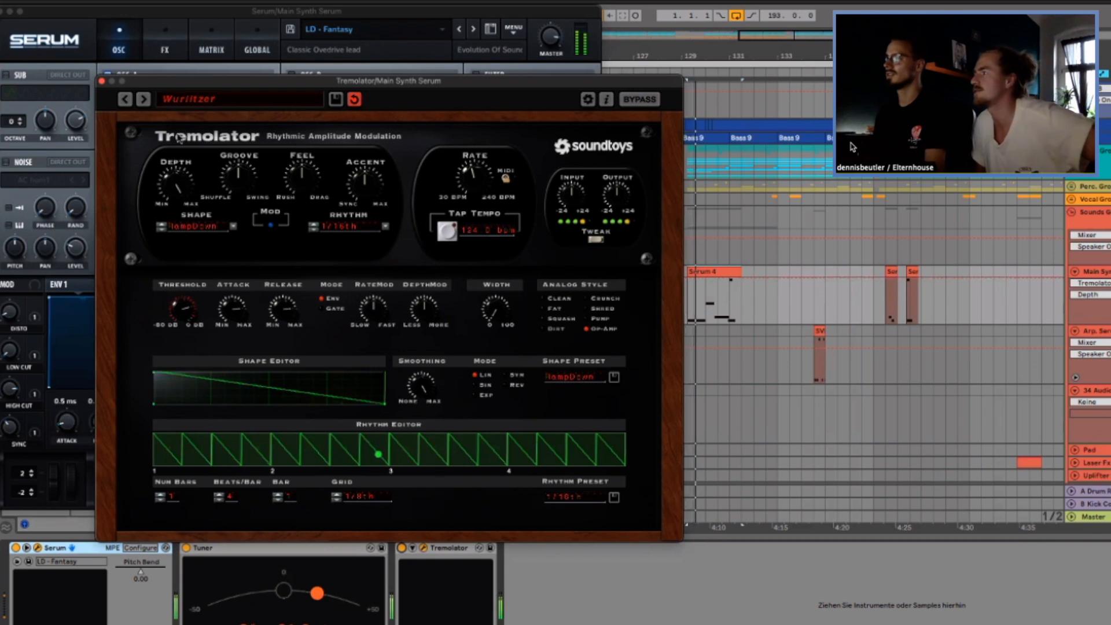
pyautogui.moveTo(175, 179); pyautogui.dragTo(175, 283)
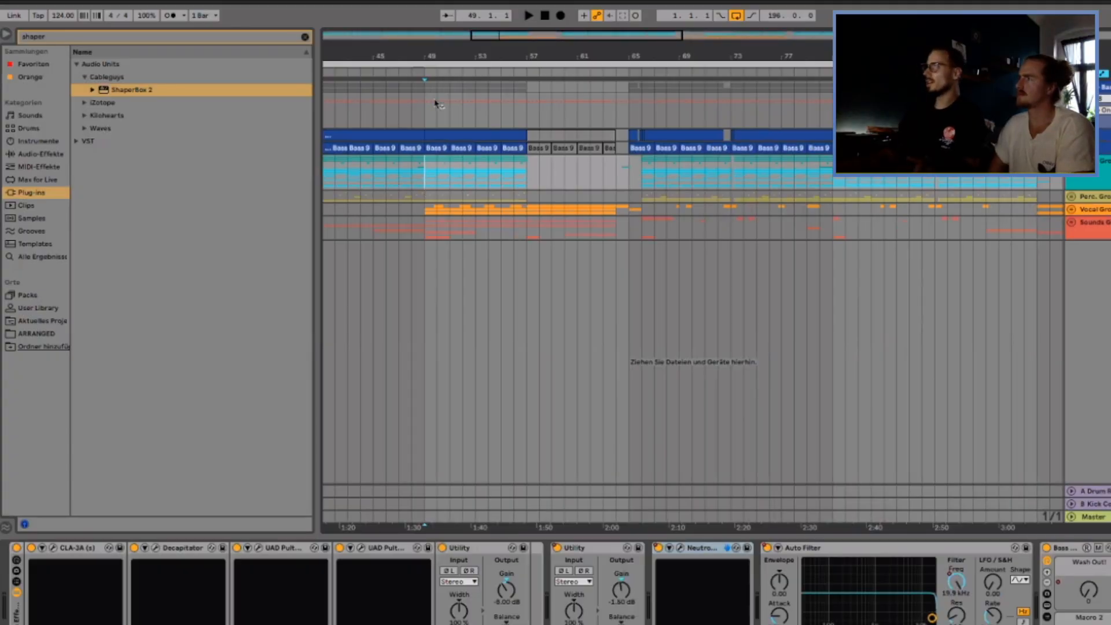
# Unfold the Sounds, Vocal and clap groups and survey their clips and automation across the whole arrangement.
pyautogui.moveTo(437, 56); pyautogui.dragTo(437, 36)
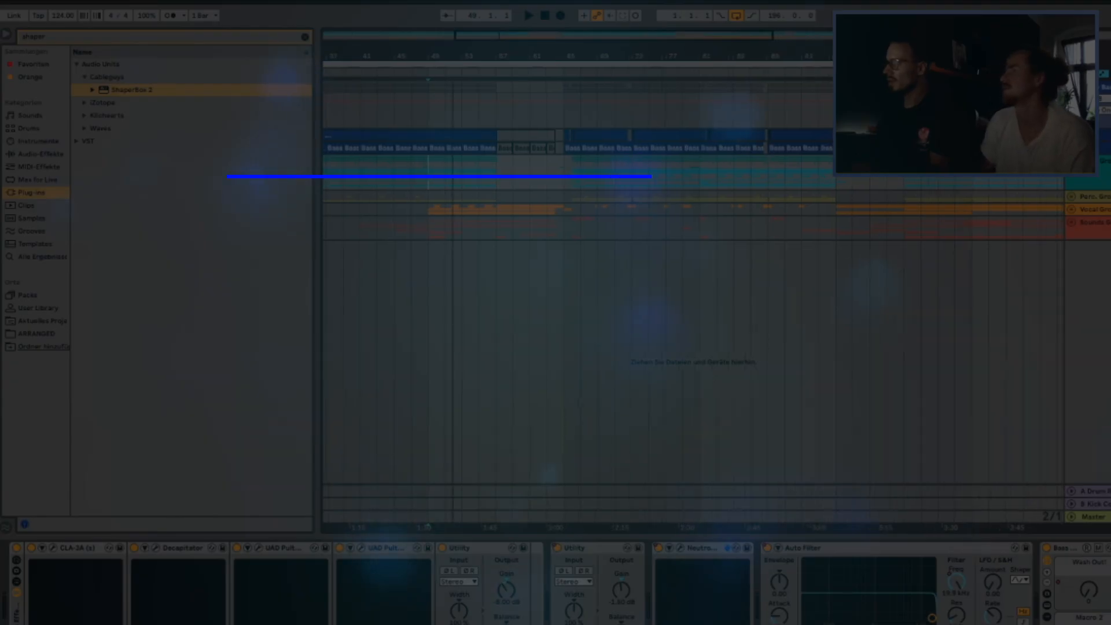
pyautogui.moveTo(456, 46); pyautogui.dragTo(455, 55)
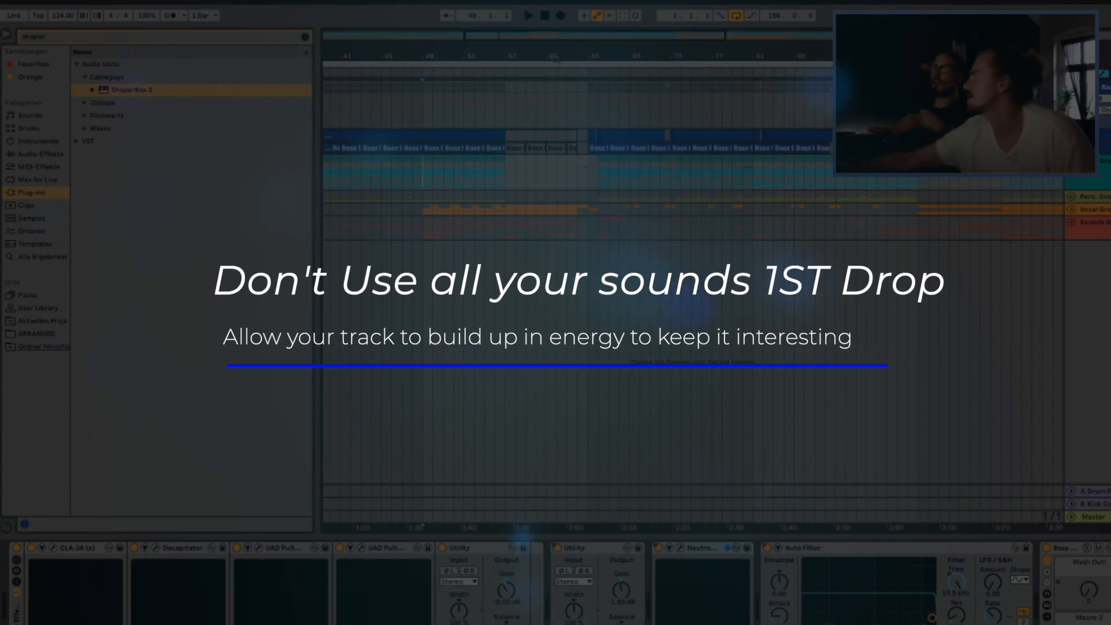
pyautogui.click(1074, 224)
pyautogui.click(1073, 210)
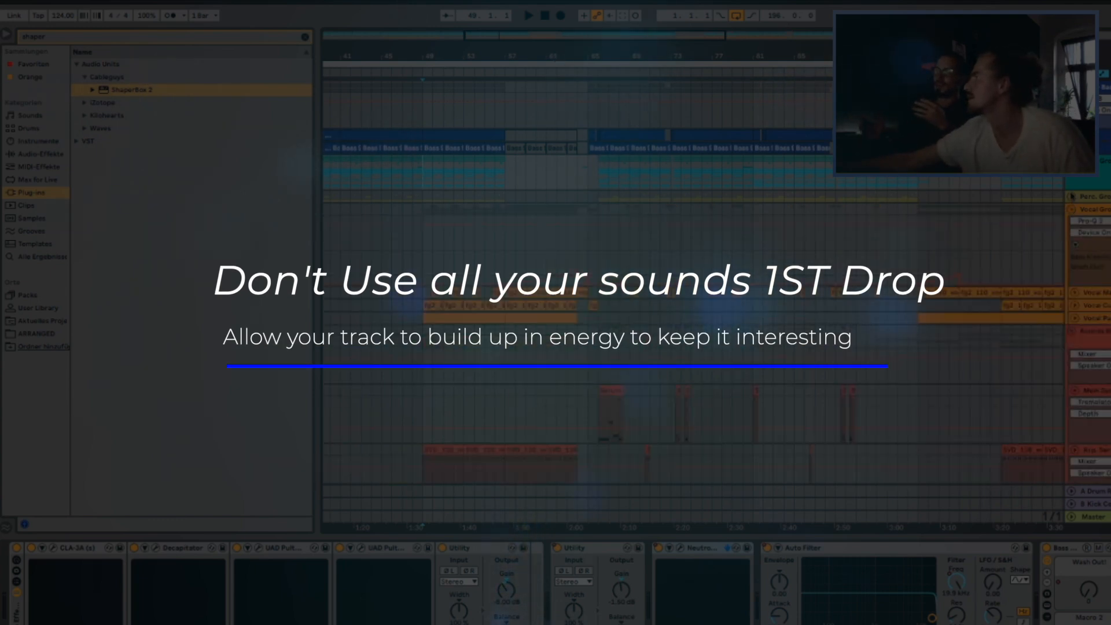
pyautogui.click(1073, 197)
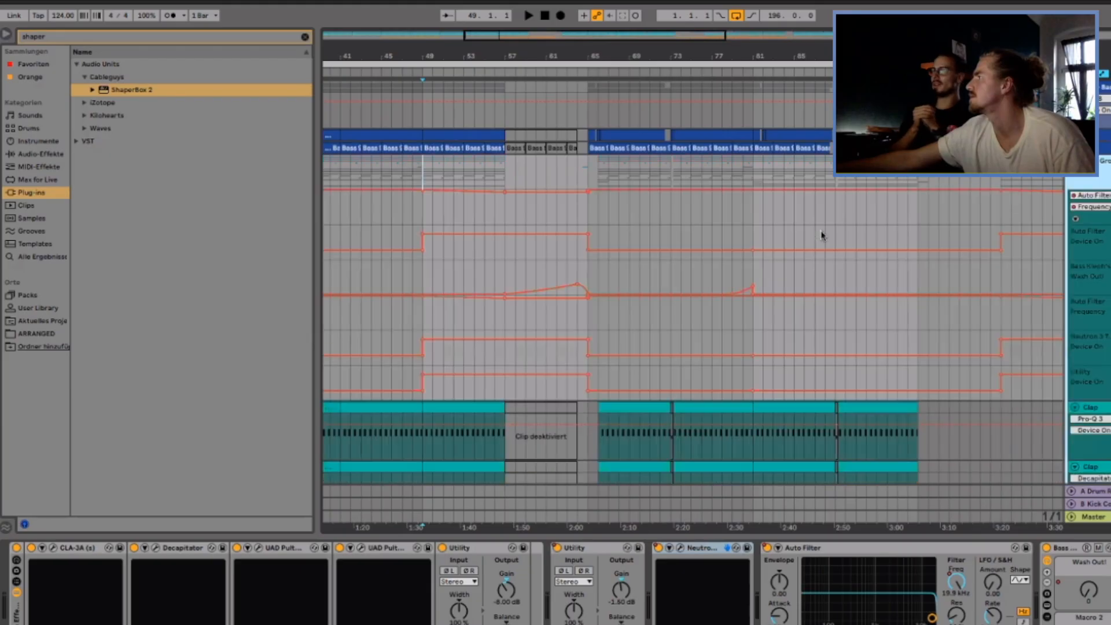
pyautogui.scroll(-4, 822, 234)
pyautogui.scroll(4, 821, 235)
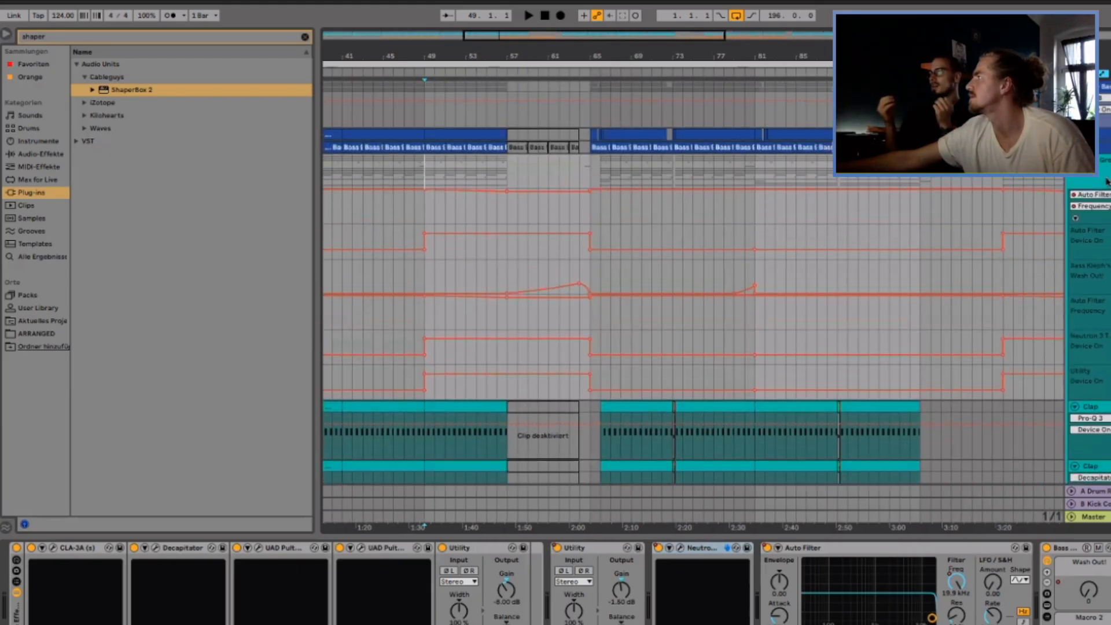
pyautogui.scroll(-6, 1104, 107)
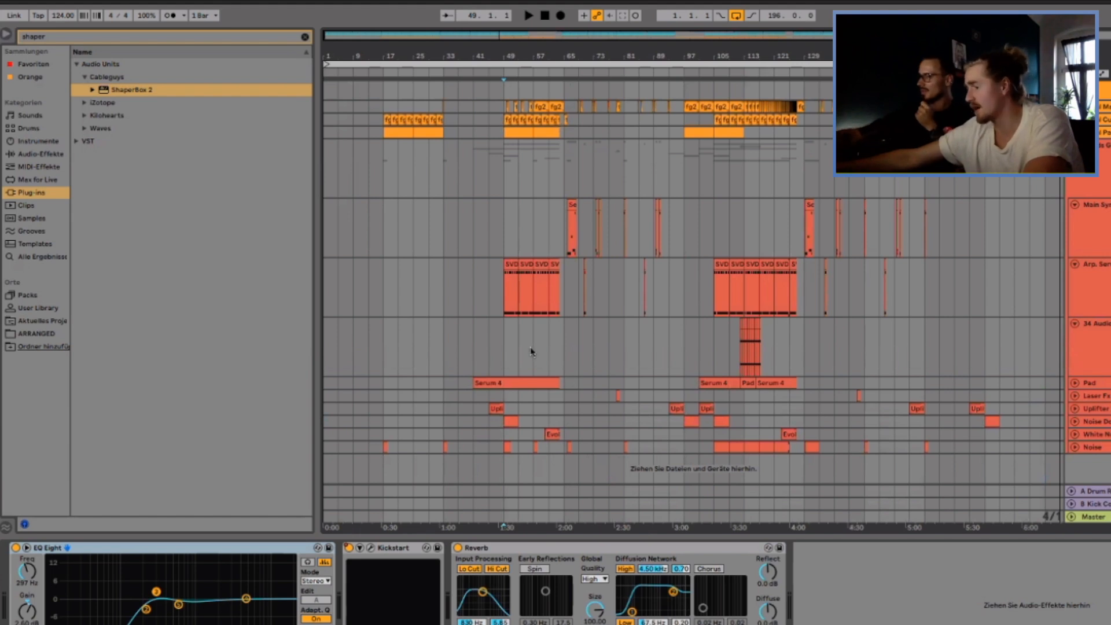
pyautogui.scroll(8, 636, 335)
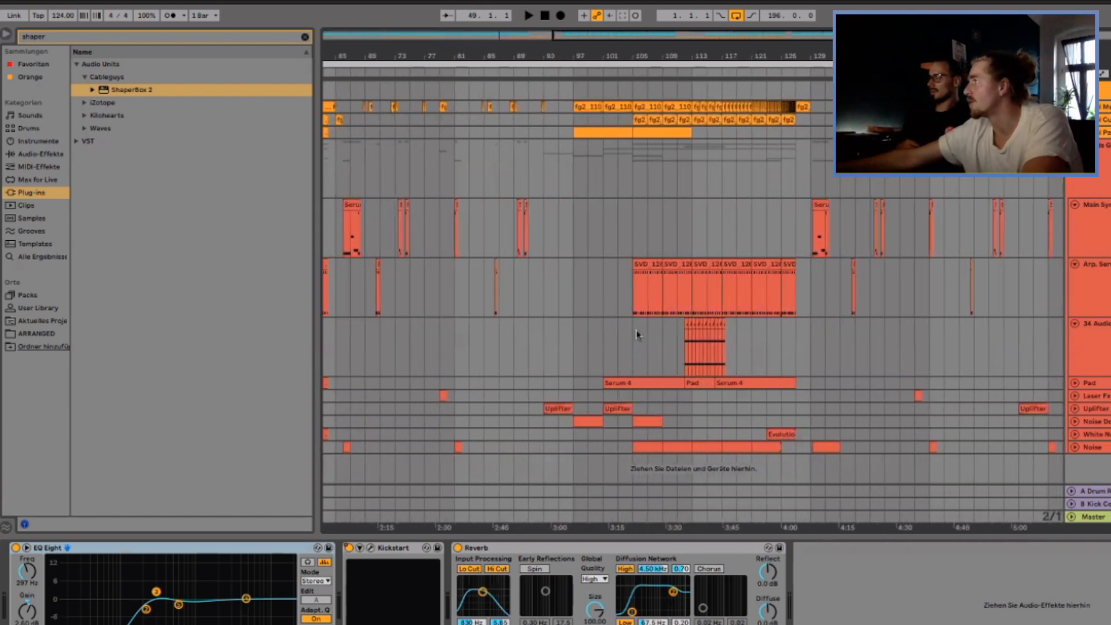
# Collapse the 34 Audio track and examine the placement of the Arp. Serum clips and the Main Synth Serum clip at bar 66.
pyautogui.click(1075, 323)
pyautogui.hscroll(-3, 746, 320)
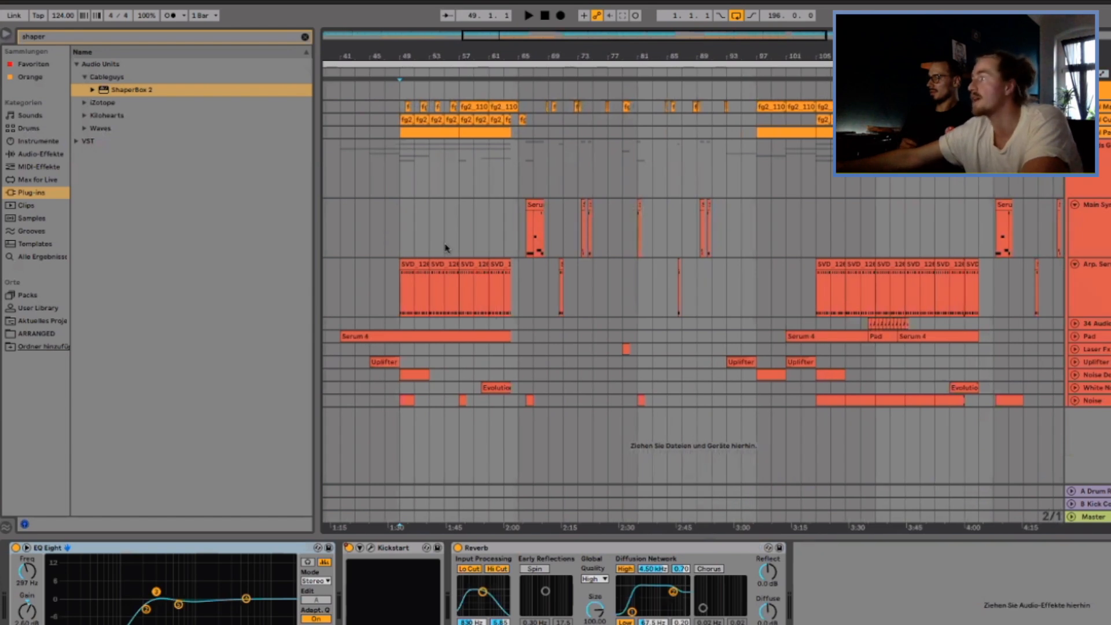
pyautogui.click(1089, 276)
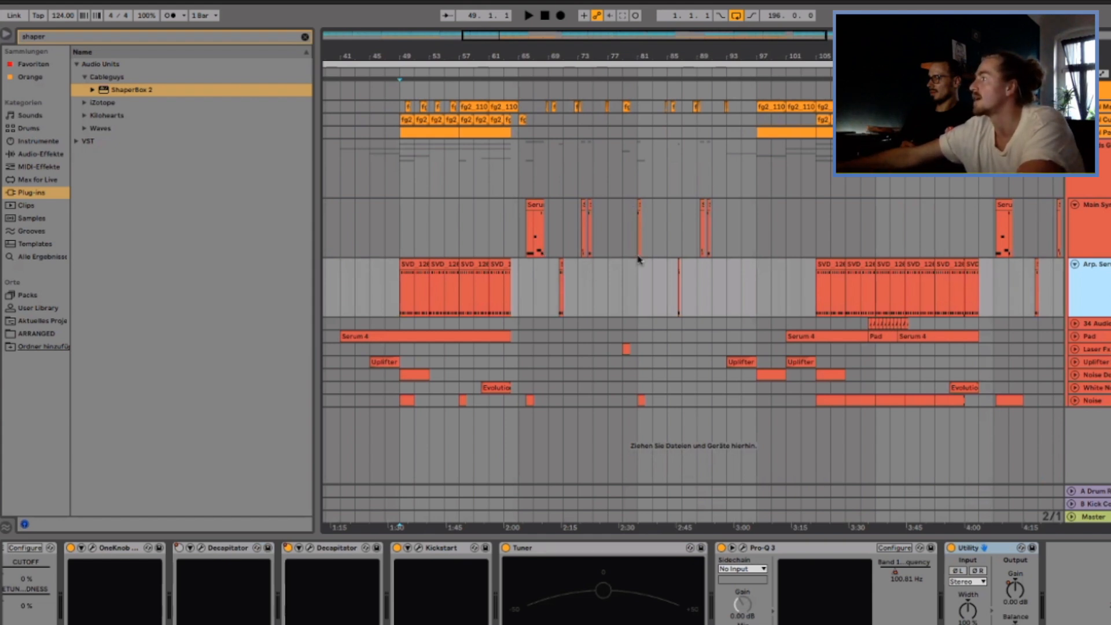
pyautogui.hscroll(3, 579, 214)
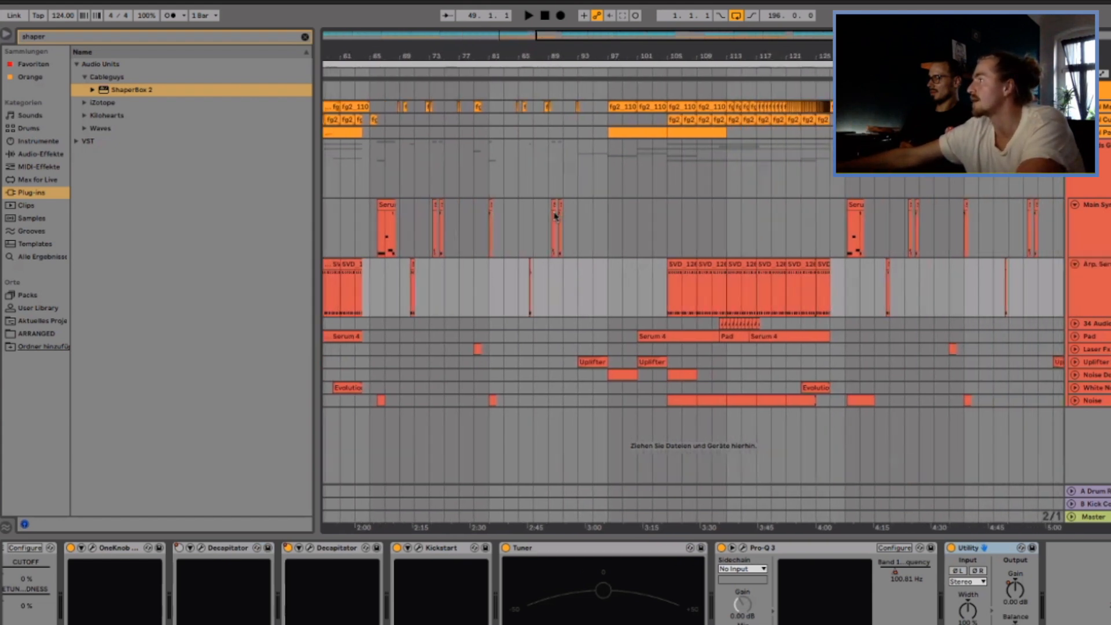
pyautogui.click(441, 204)
pyautogui.hscroll(1, 463, 272)
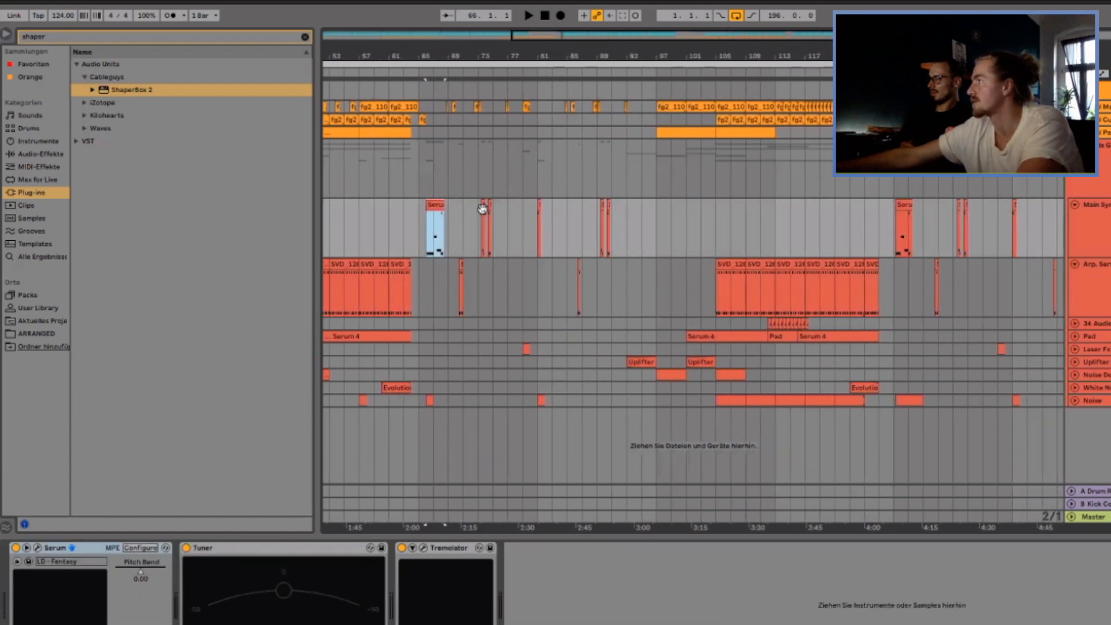
pyautogui.hscroll(-2, 492, 249)
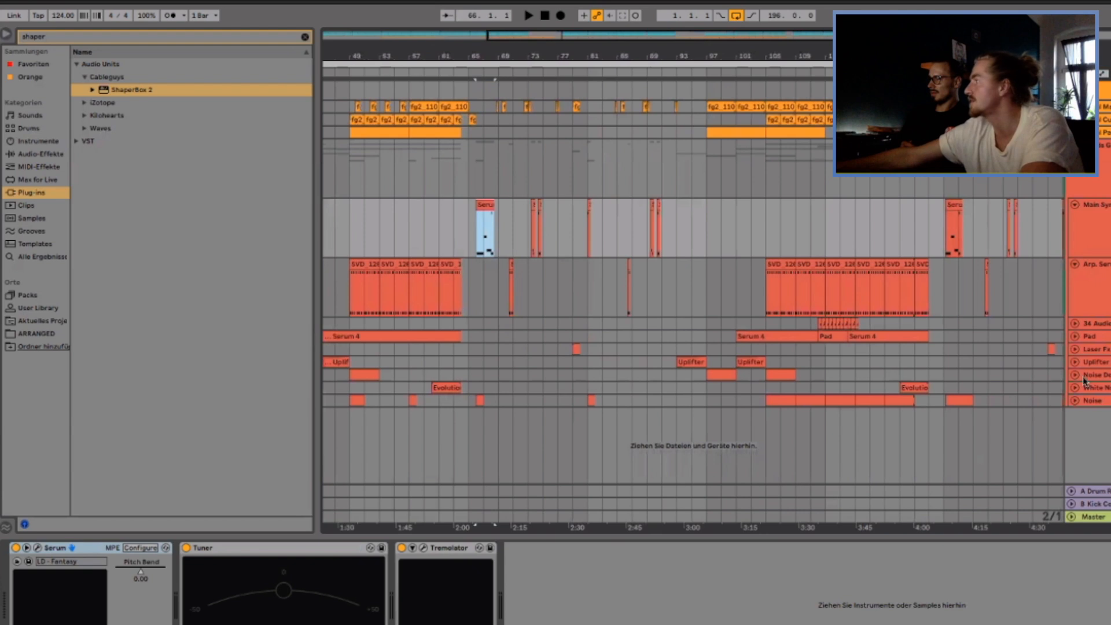
# Unfold the Noise, White Noise, Noise Down, Uplifter and Laser Fx tracks.
pyautogui.click(1076, 400)
pyautogui.click(1075, 387)
pyautogui.click(1075, 375)
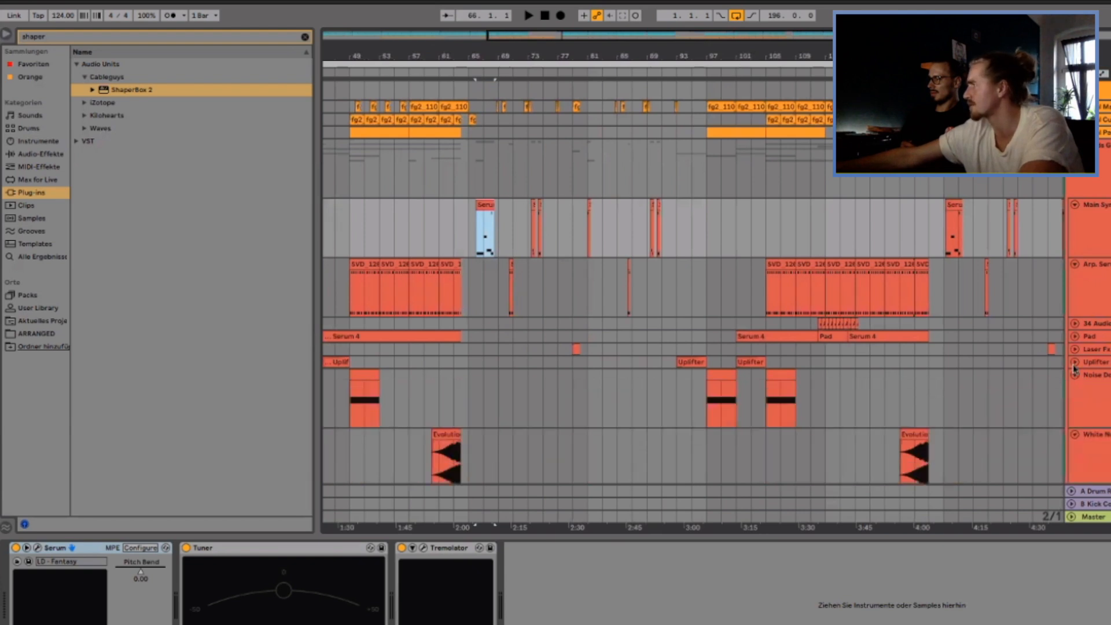
pyautogui.click(1074, 362)
pyautogui.click(1075, 349)
# Unfold the Perc. Group and examine where its percussion, tambourine and shaker clips enter in each section.
pyautogui.scroll(4, 788, 285)
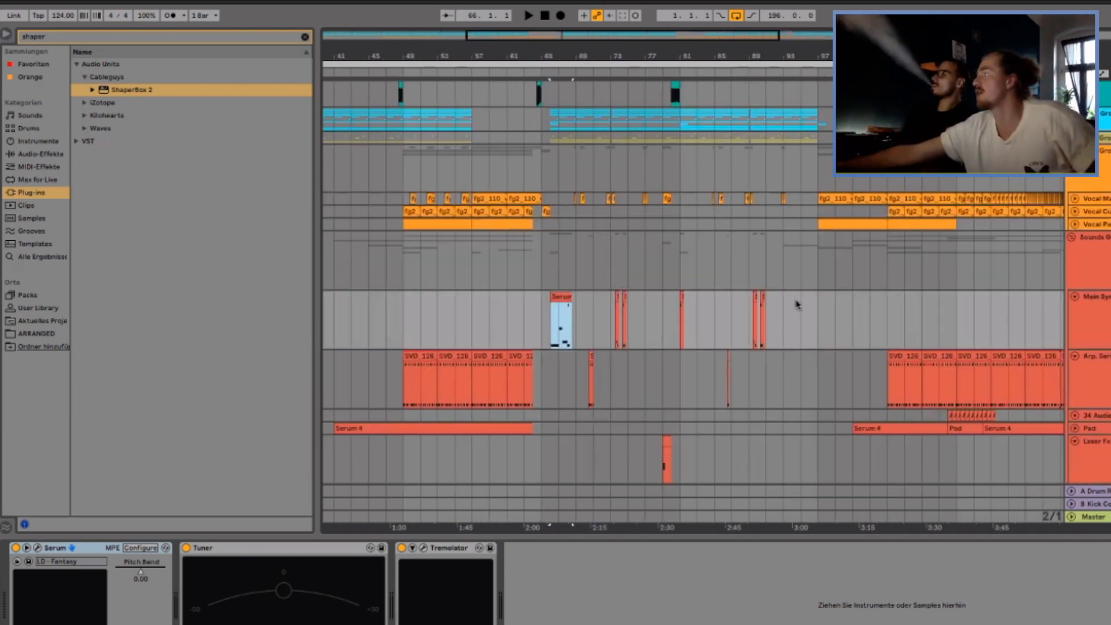
pyautogui.scroll(2, 797, 308)
pyautogui.scroll(2, 797, 312)
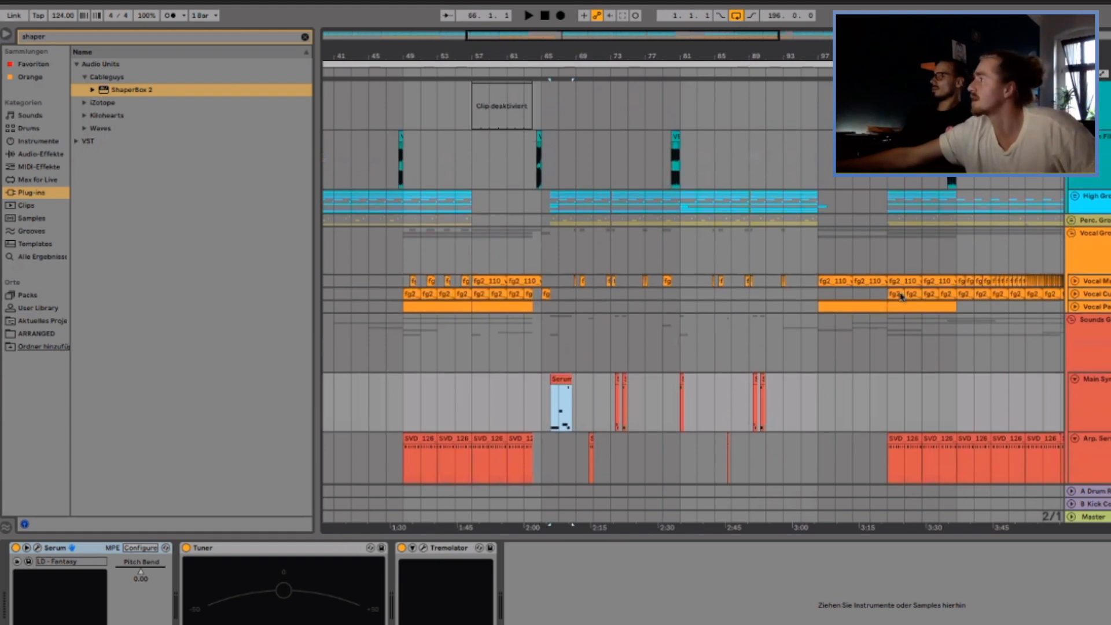
pyautogui.click(1072, 221)
pyautogui.scroll(-6, 828, 344)
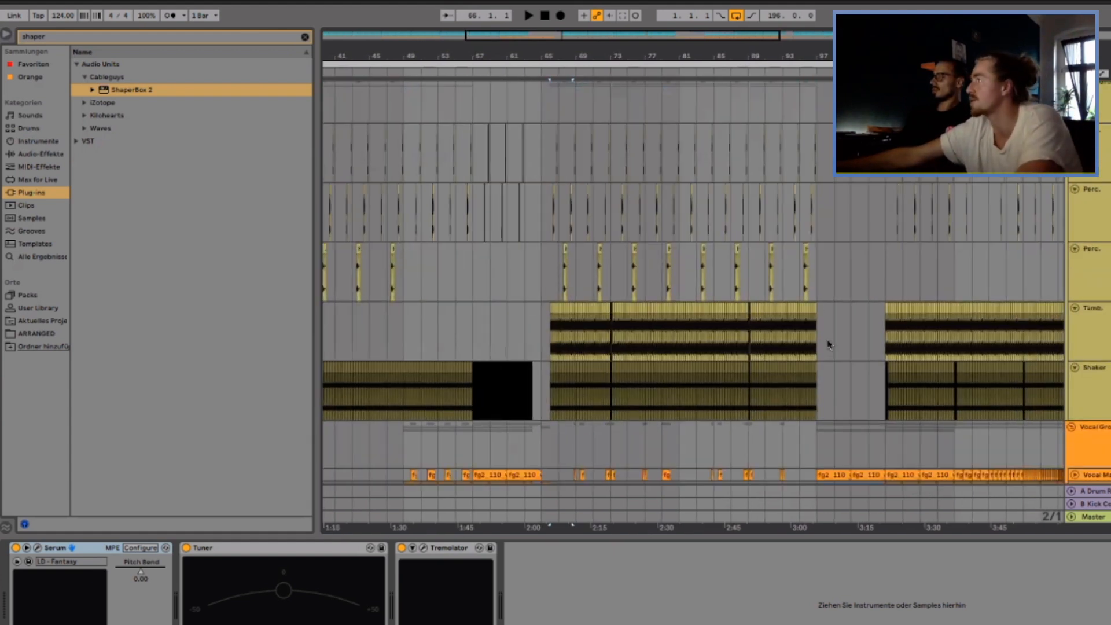
pyautogui.scroll(-2, 827, 344)
pyautogui.scroll(-4, 837, 342)
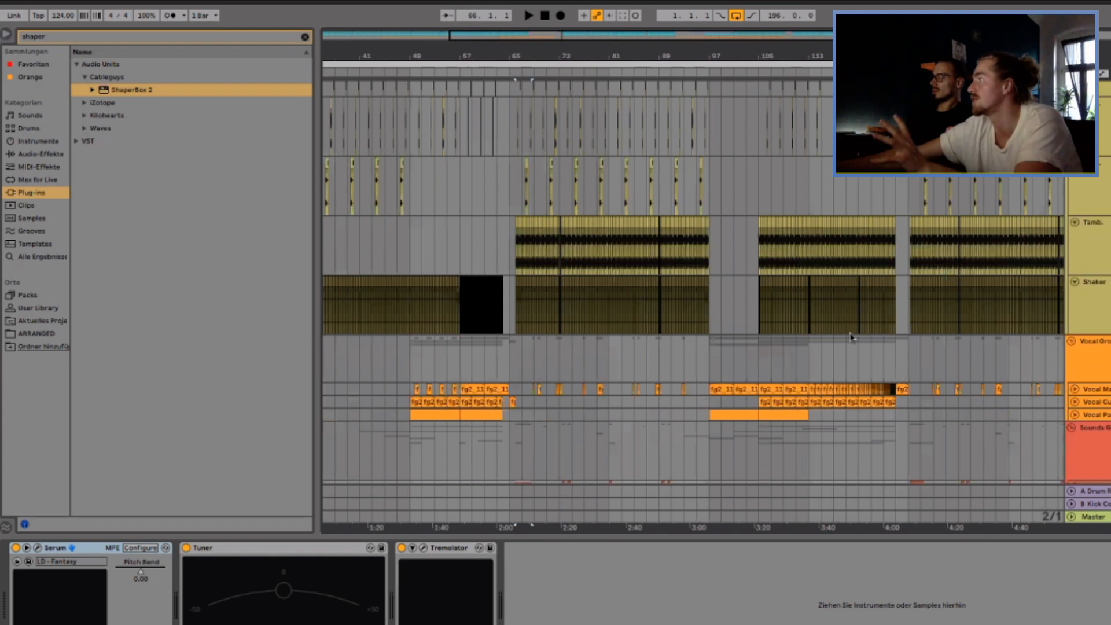
pyautogui.scroll(-1, 851, 337)
pyautogui.hscroll(1, 851, 337)
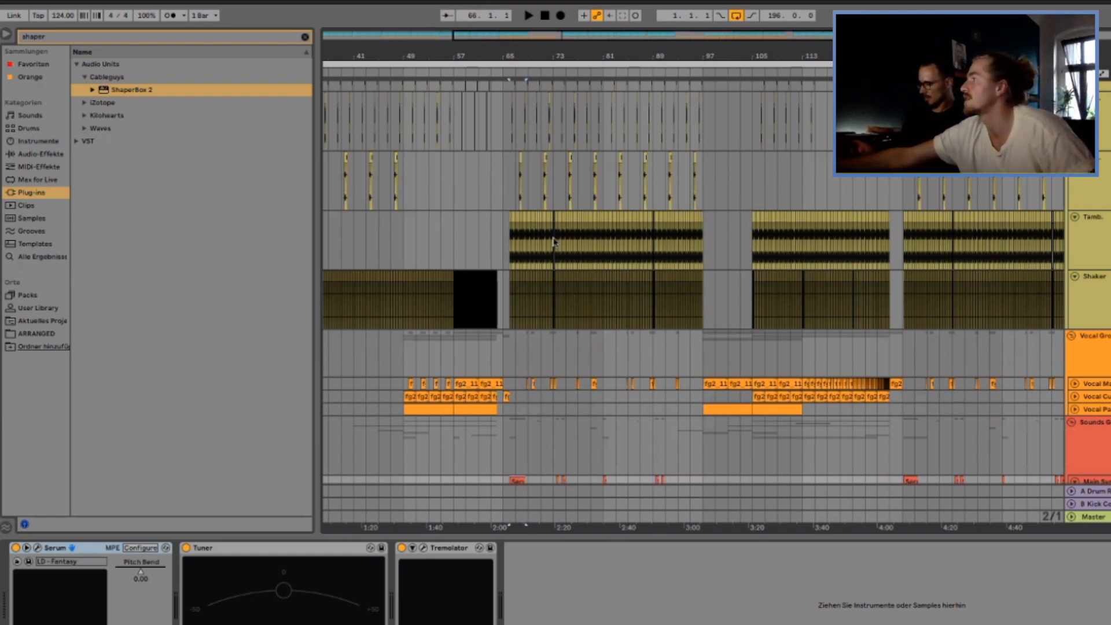
pyautogui.hscroll(-5, 549, 243)
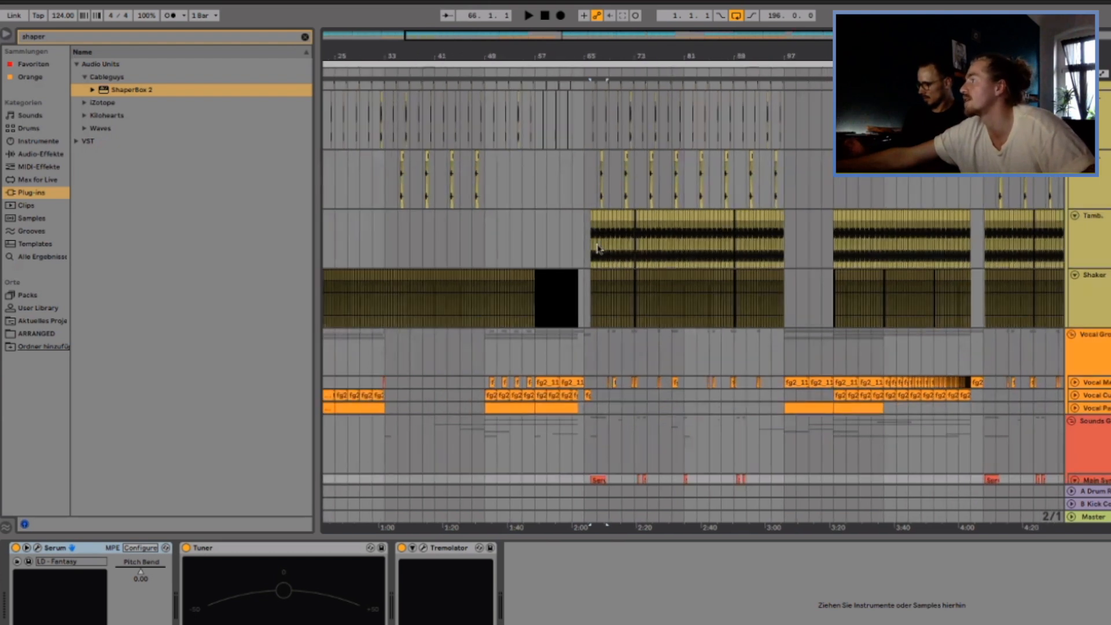
pyautogui.hscroll(2, 606, 246)
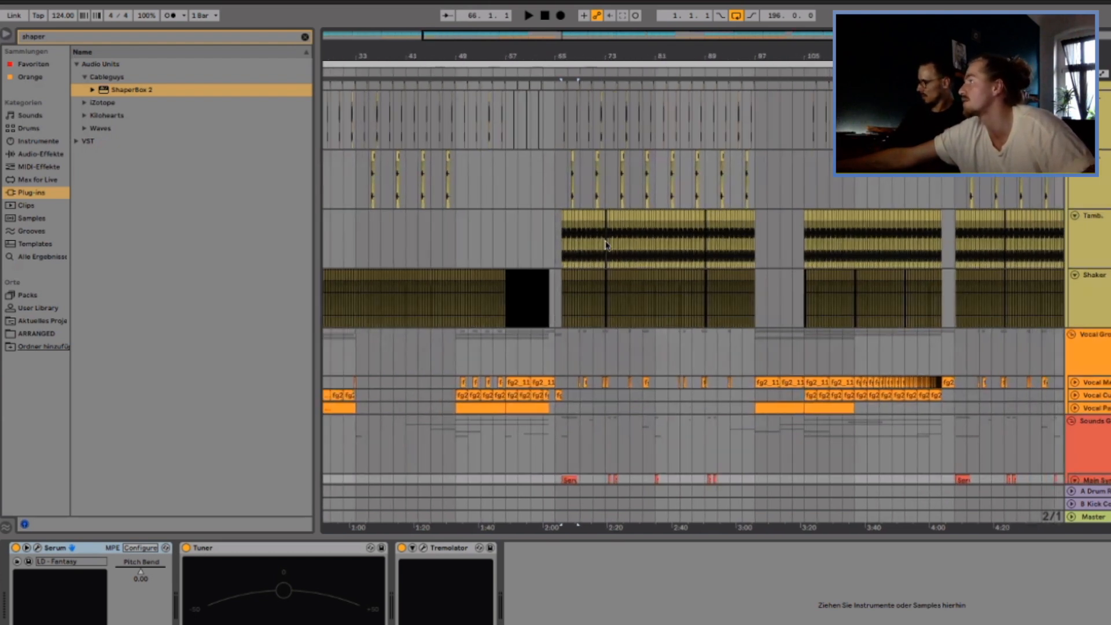
# Play the arrangement from bar 93 to hear the end of the first drop.
pyautogui.scroll(1, 606, 246)
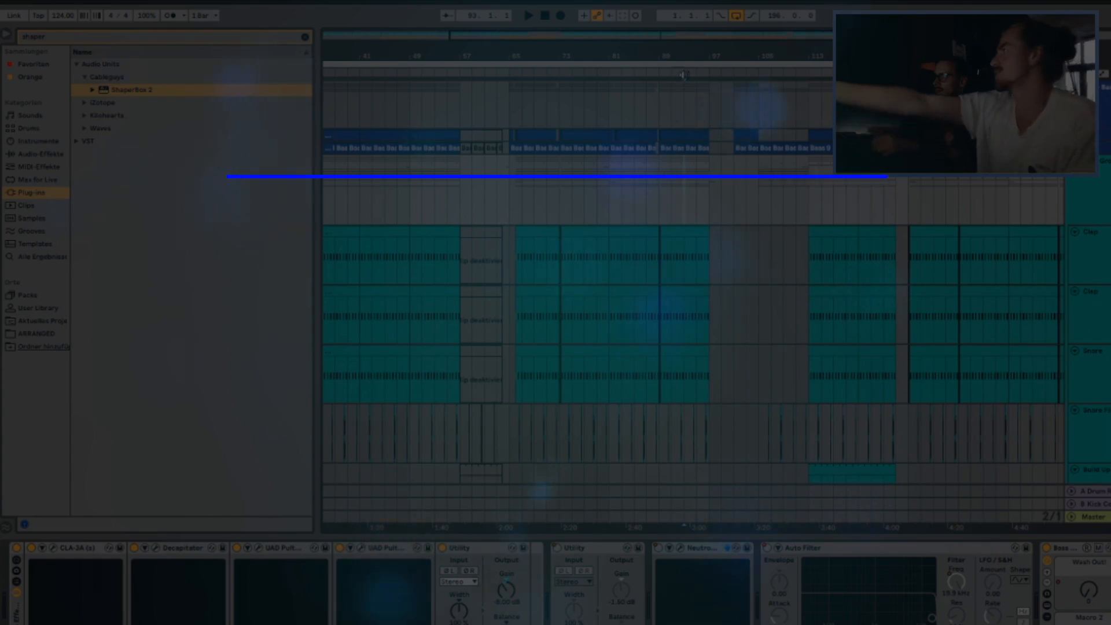
pyautogui.click(685, 110)
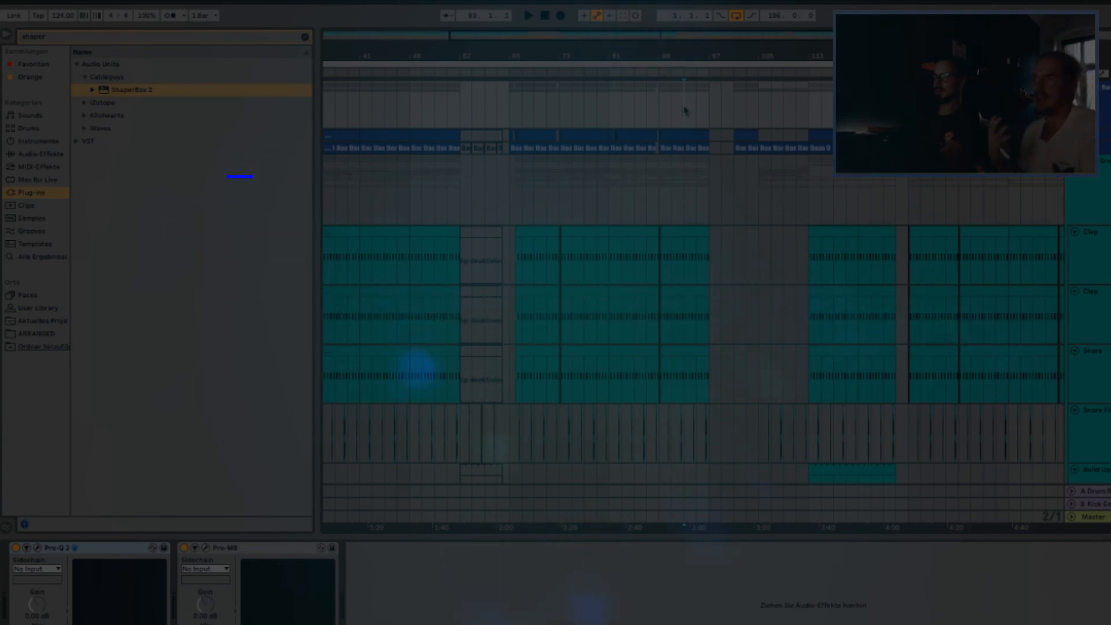
pyautogui.press('space')
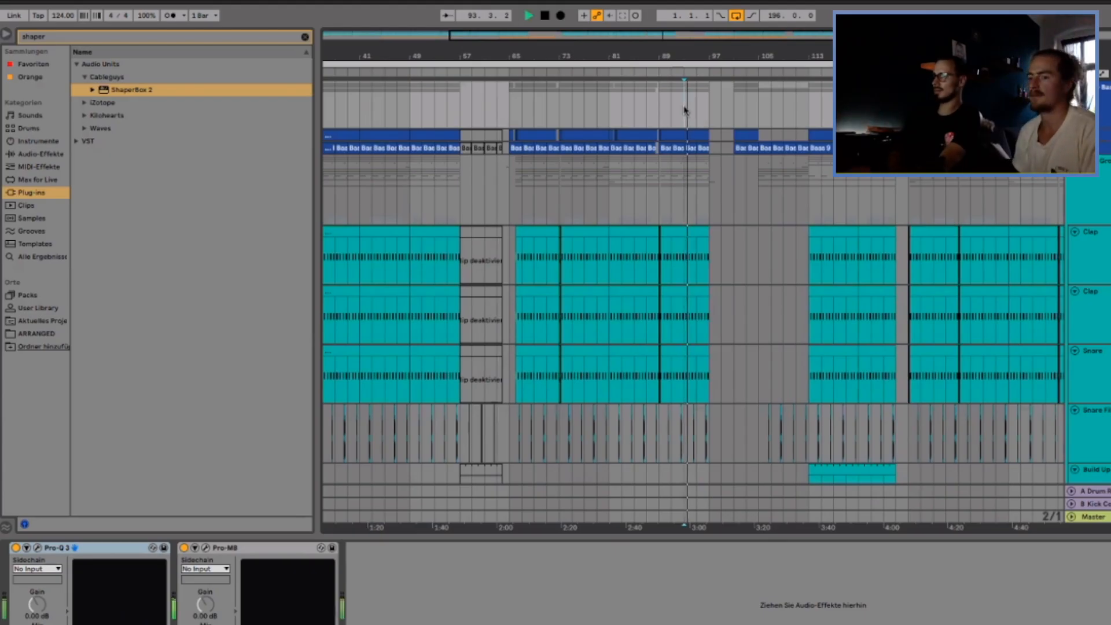